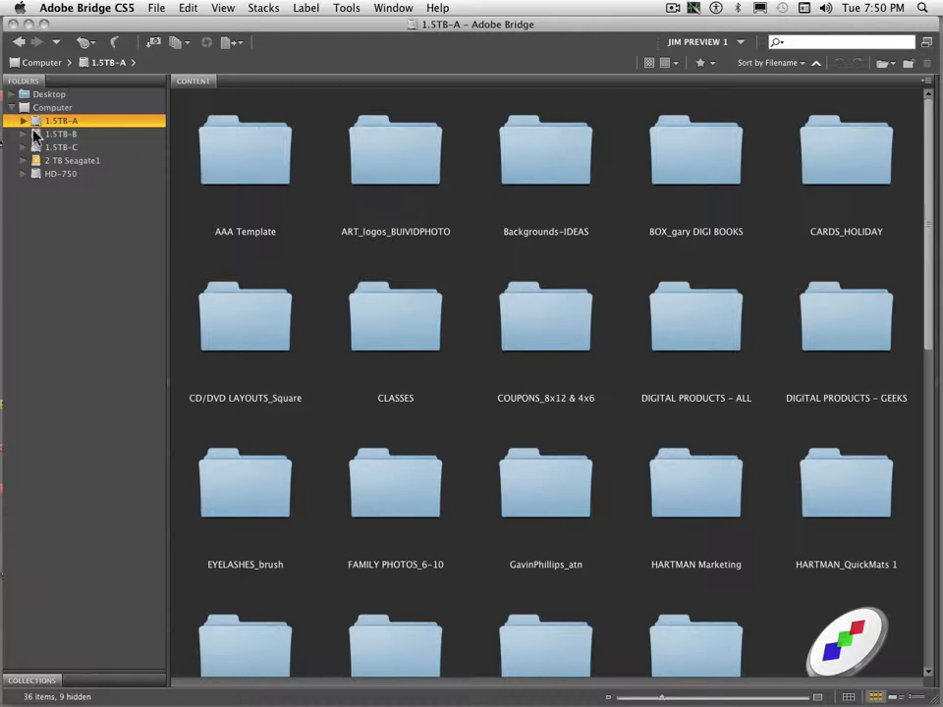
# Expand the 1.5TB-A drive in the folder tree and adjust the folder pane's width to fit most folder names.
pyautogui.moveTo(169, 115); pyautogui.dragTo(144, 114)
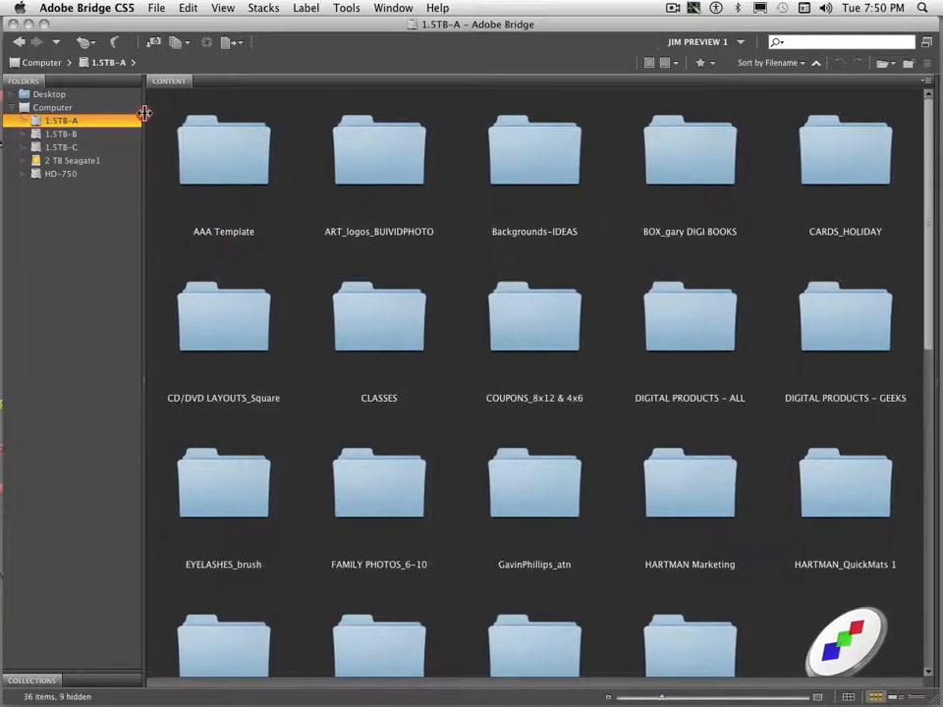
pyautogui.click(24, 120)
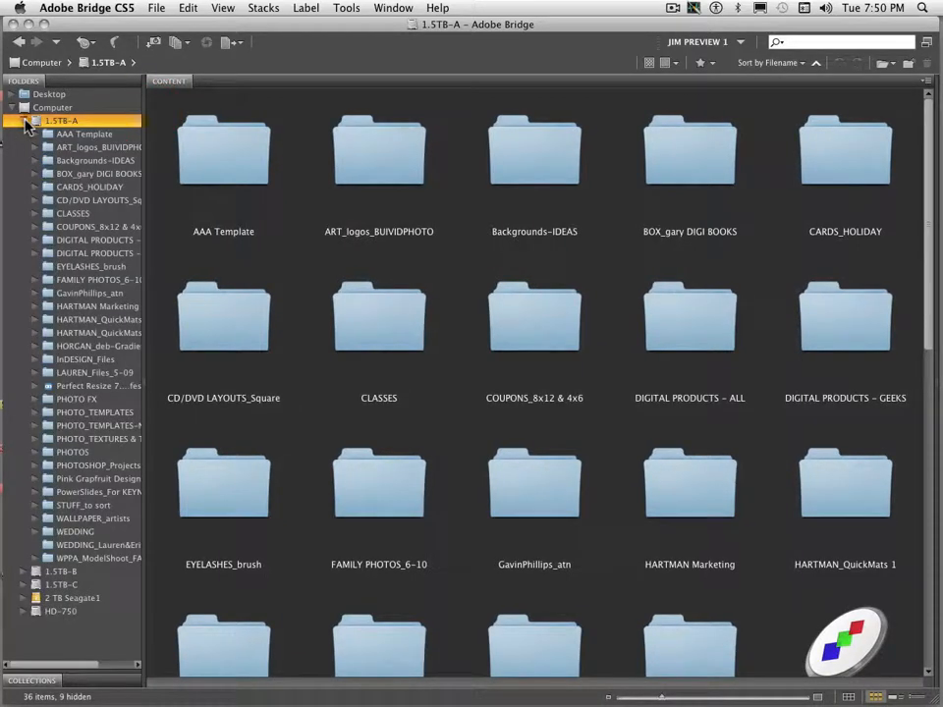
pyautogui.moveTo(142, 96); pyautogui.dragTo(187, 96)
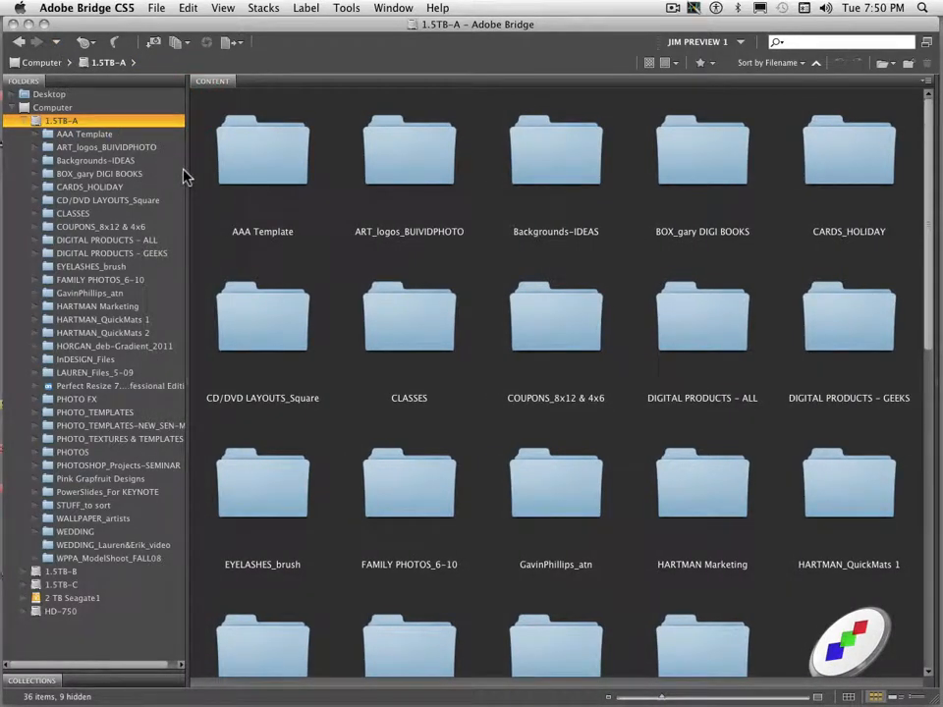
# Expand the PHOTOS folder on the 1.5TB-A drive and display the contents of its A-TO PREVIEW2 subfolder.
pyautogui.click(51, 452)
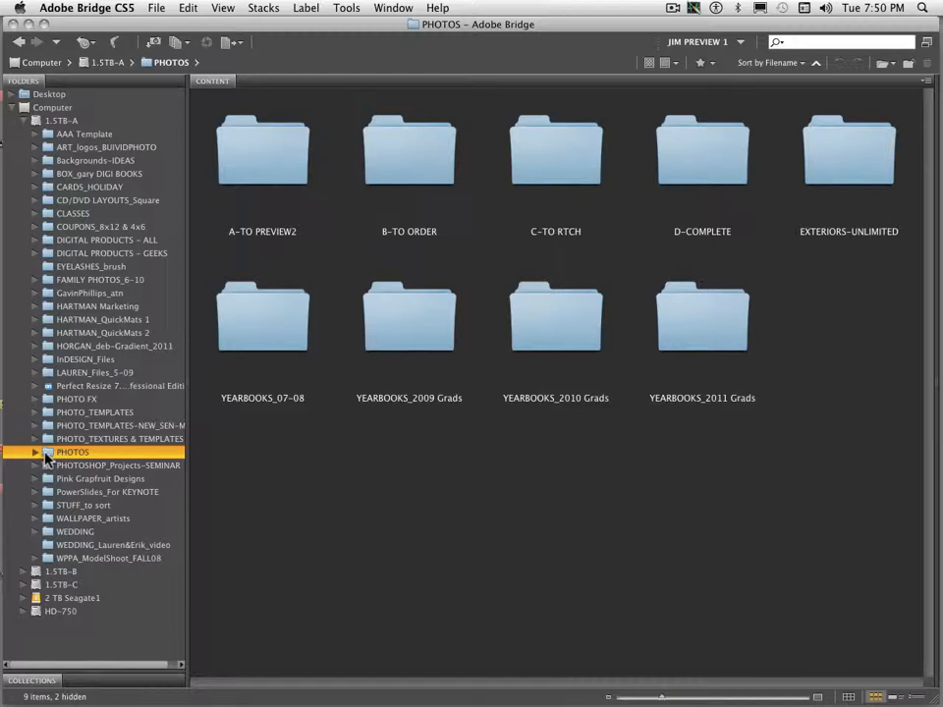
pyautogui.click(35, 454)
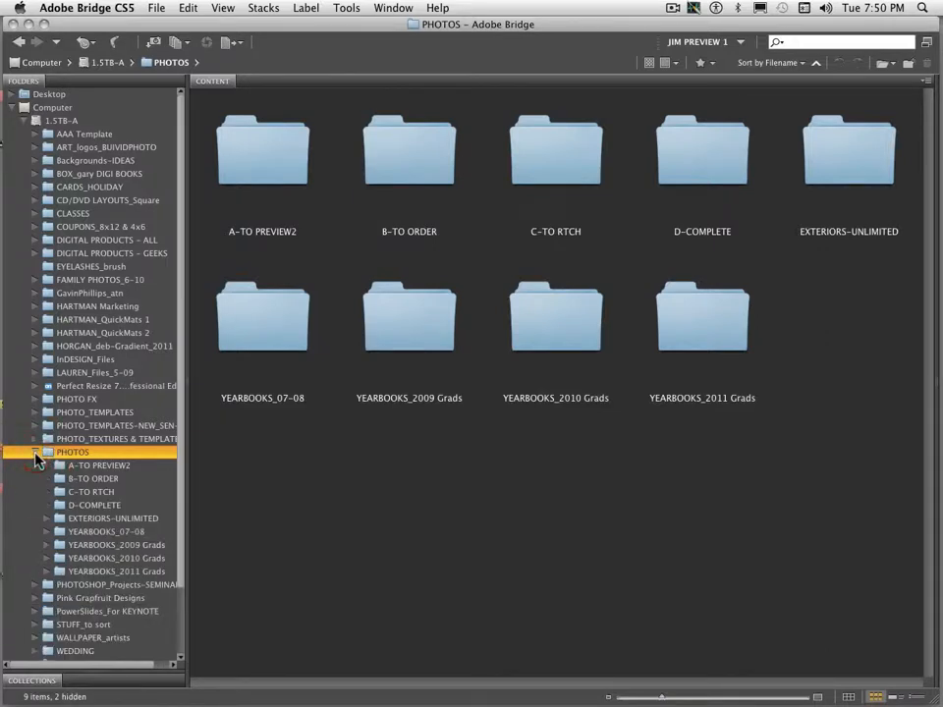
pyautogui.click(64, 469)
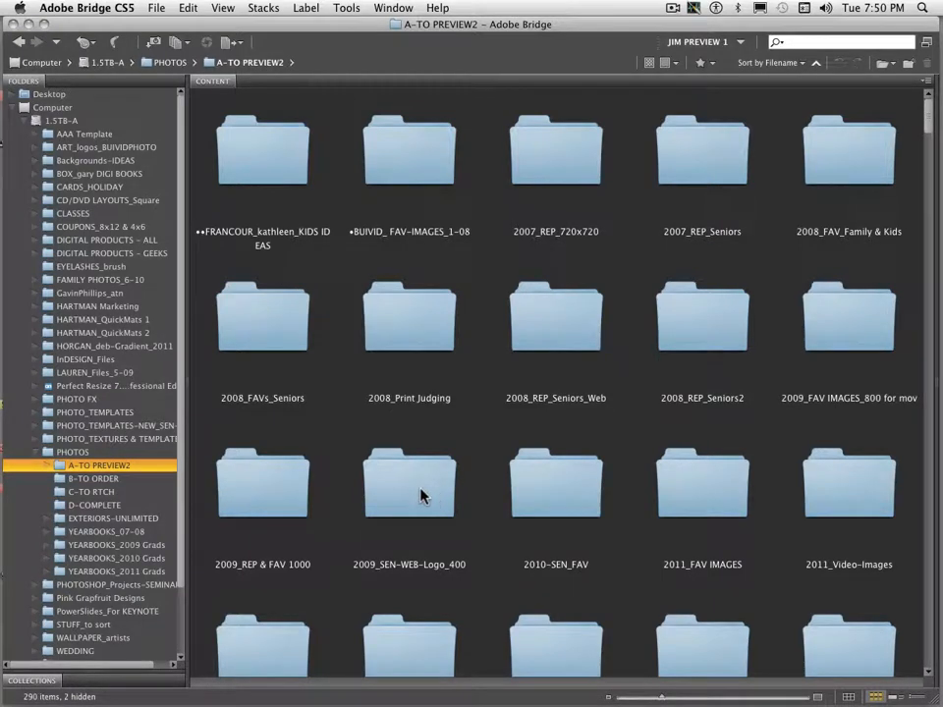
# Reduce the window's height and shrink the content thumbnails to nine per row.
pyautogui.moveTo(935, 696); pyautogui.dragTo(937, 606)
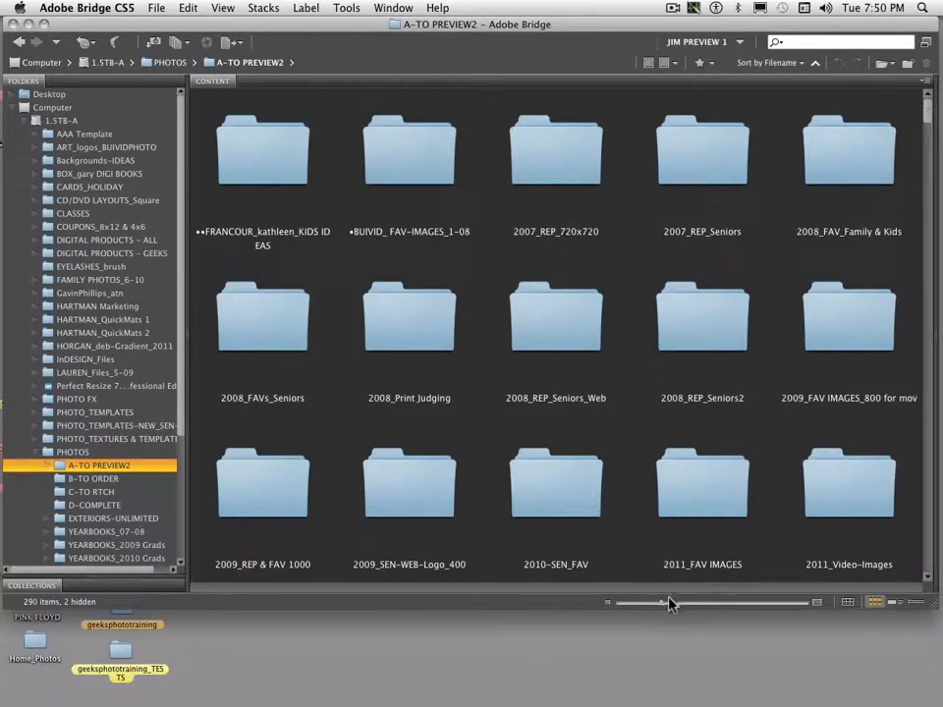
pyautogui.moveTo(664, 608); pyautogui.dragTo(635, 607)
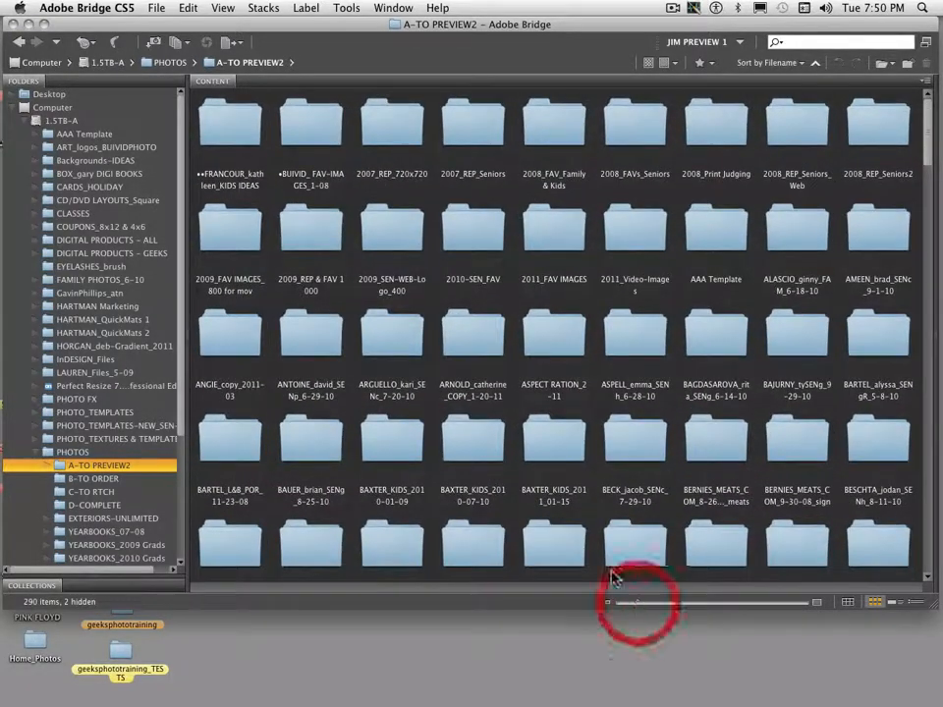
# Expand A-TO PREVIEW2 and the client folder dated 5-8-10 in the folder tree, and display its B-JPG photos.
pyautogui.click(46, 464)
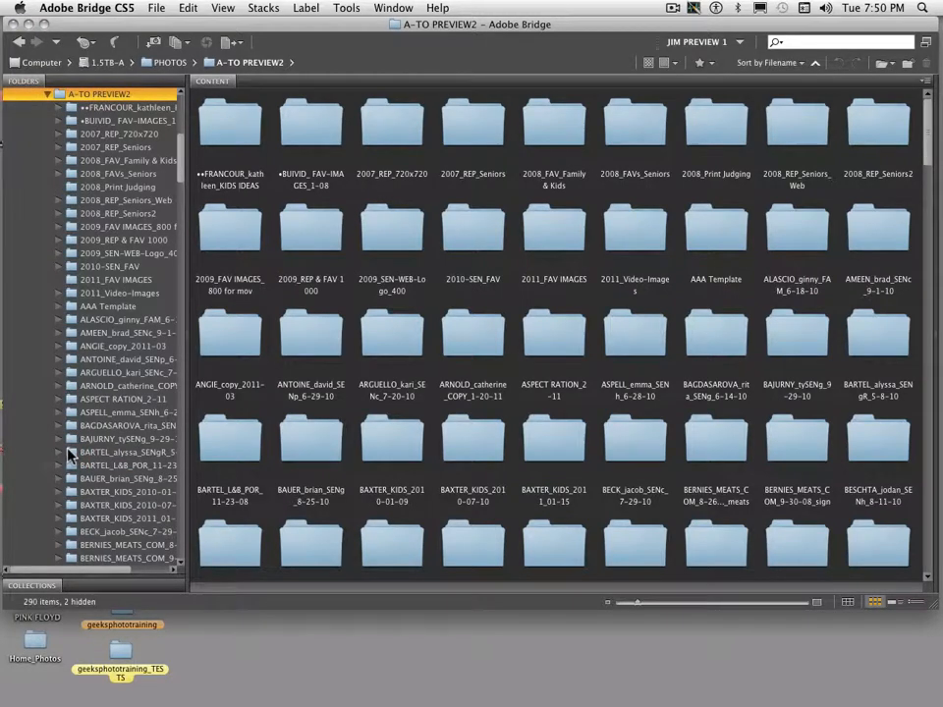
pyautogui.click(67, 452)
pyautogui.click(59, 453)
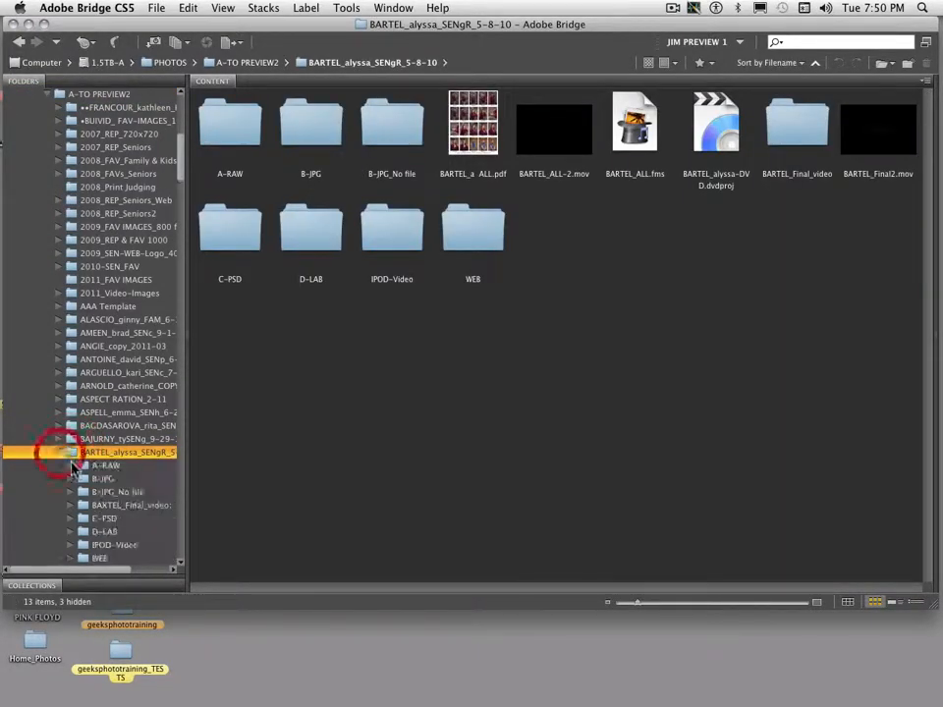
pyautogui.click(85, 480)
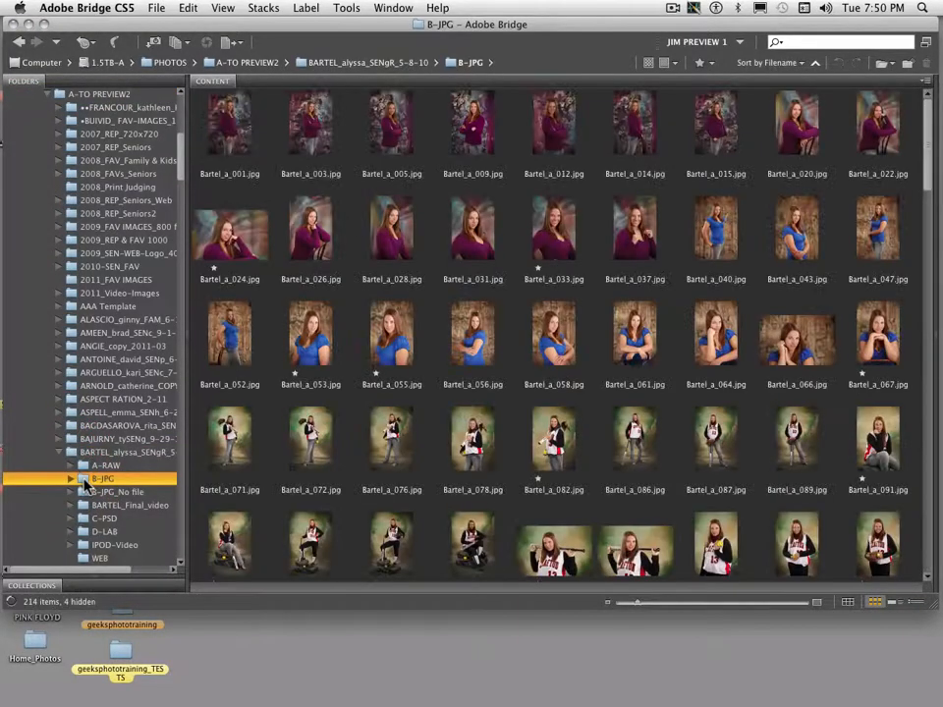
# Enlarge the photo thumbnails to three per row and lock the thumbnail grid so only whole thumbnails are shown.
pyautogui.moveTo(636, 602); pyautogui.dragTo(695, 602)
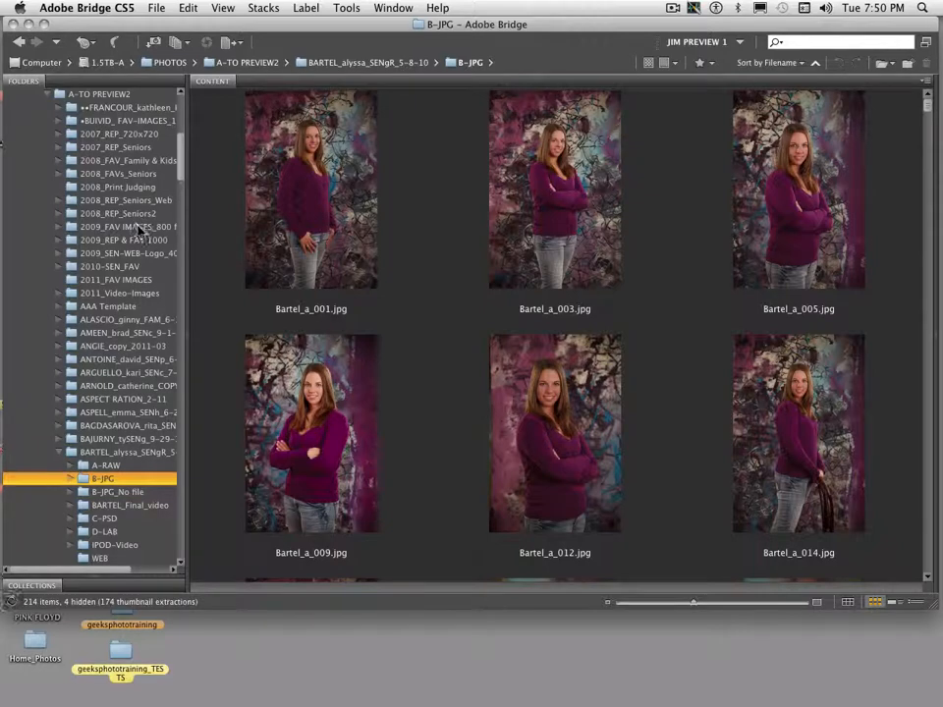
pyautogui.click(848, 603)
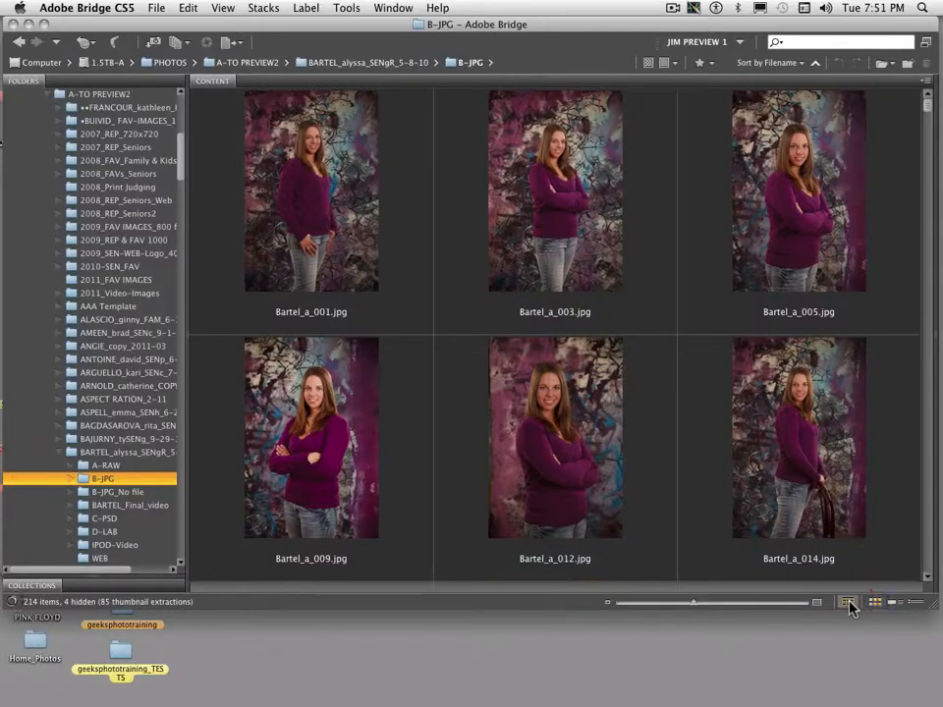
pyautogui.scroll(-1, 927, 275)
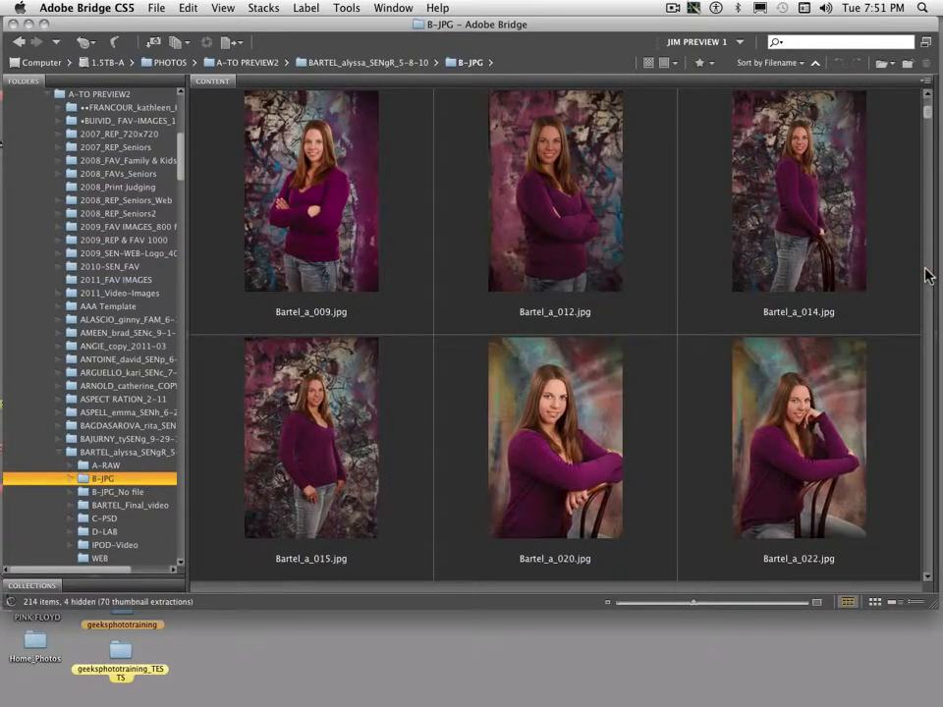
pyautogui.scroll(-1, 927, 275)
pyautogui.scroll(-1, 924, 271)
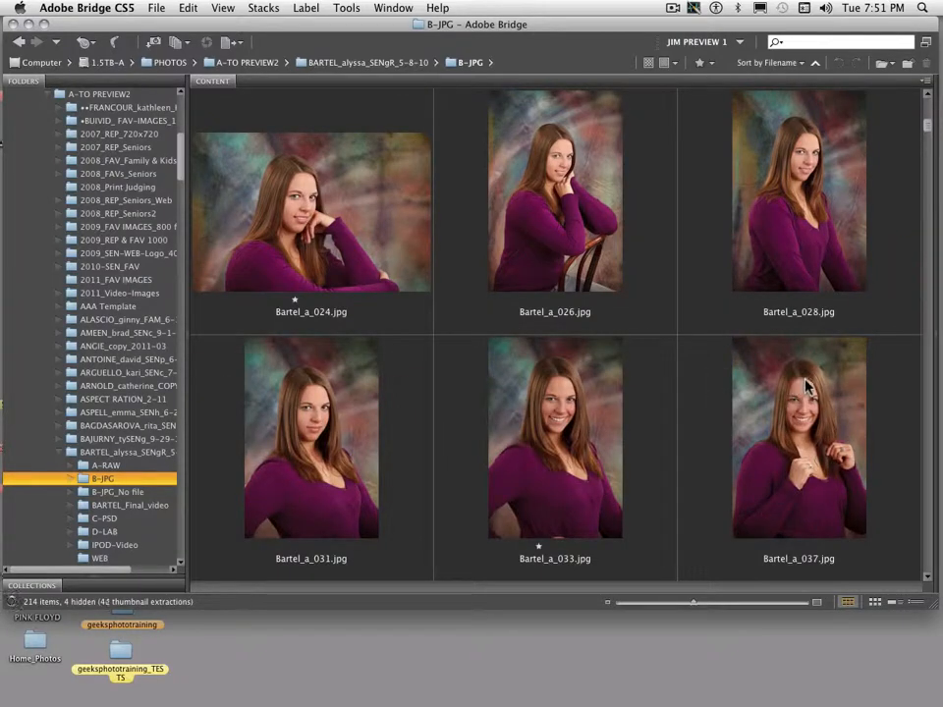
# Switch back to the unlocked thumbnail view and browse down the B-JPG photos to the softball portraits.
pyautogui.click(875, 602)
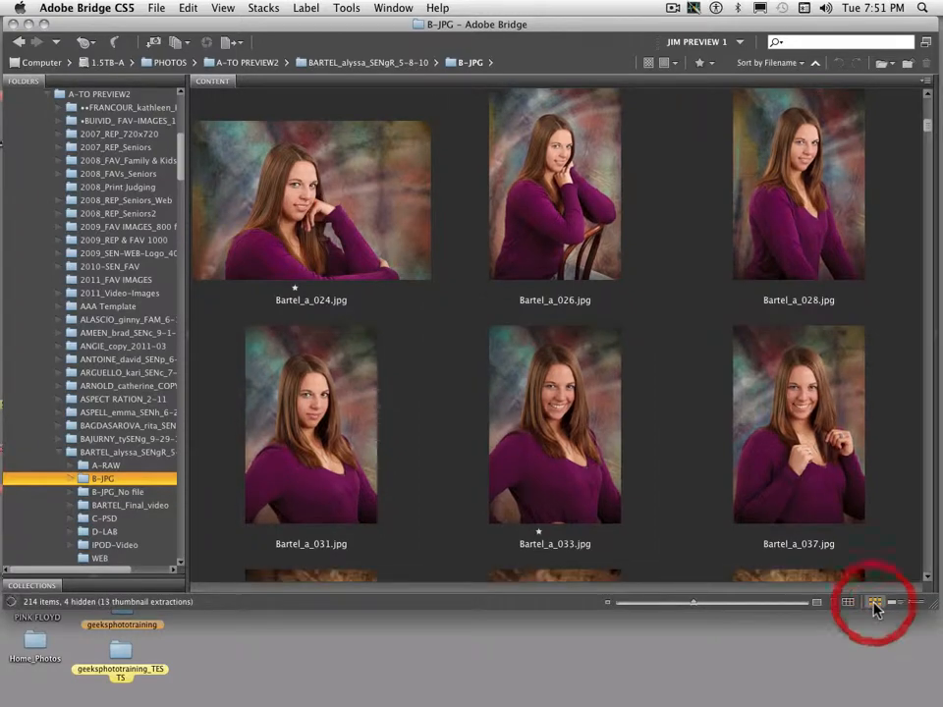
pyautogui.click(927, 520)
pyautogui.click(927, 520)
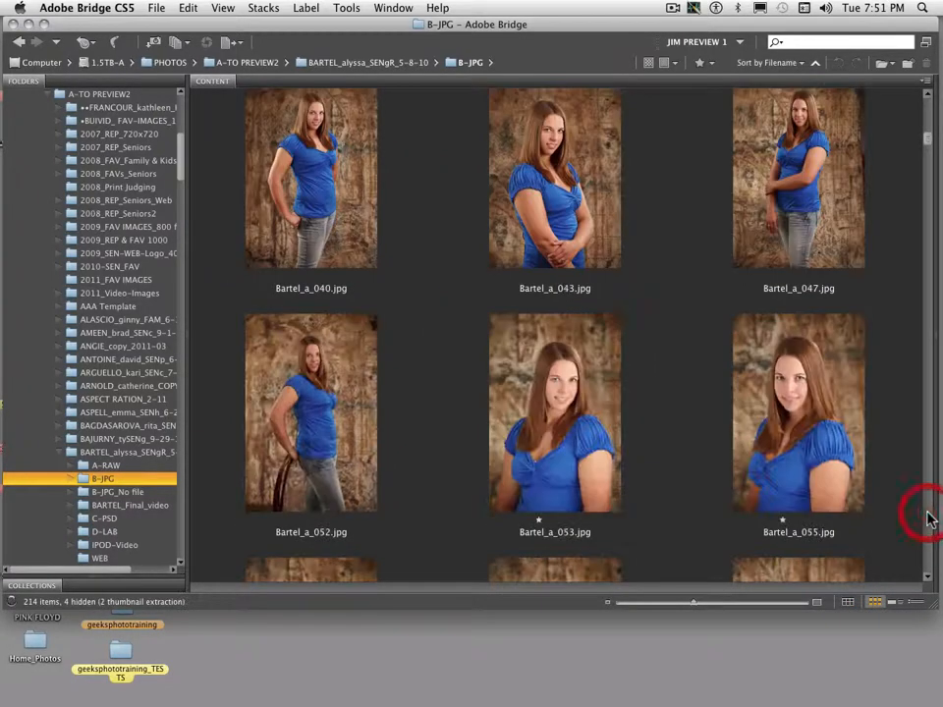
pyautogui.click(927, 520)
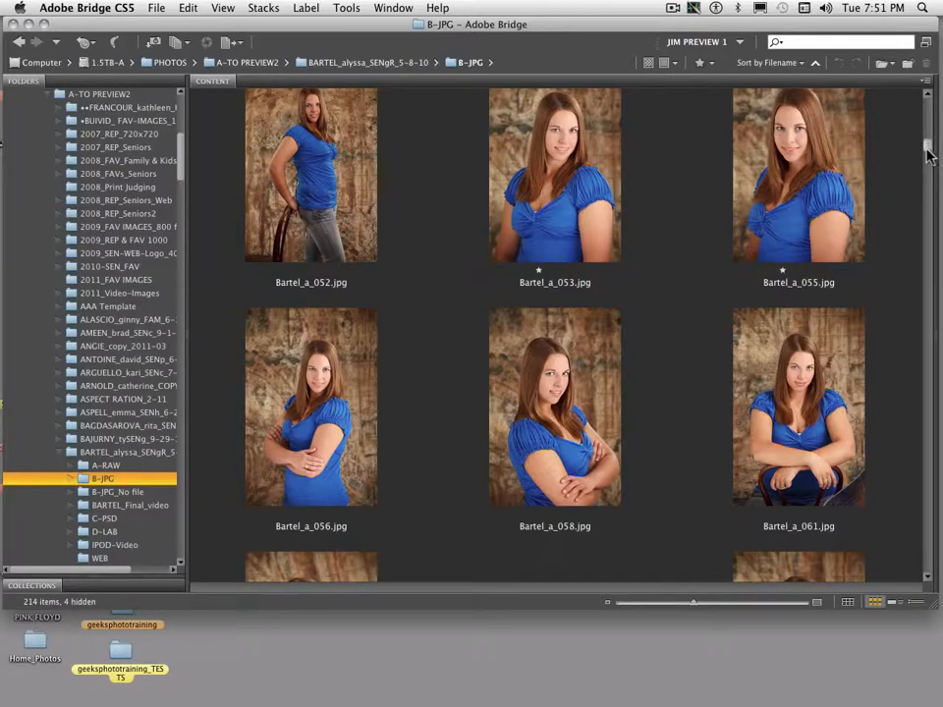
pyautogui.moveTo(928, 144); pyautogui.dragTo(927, 174)
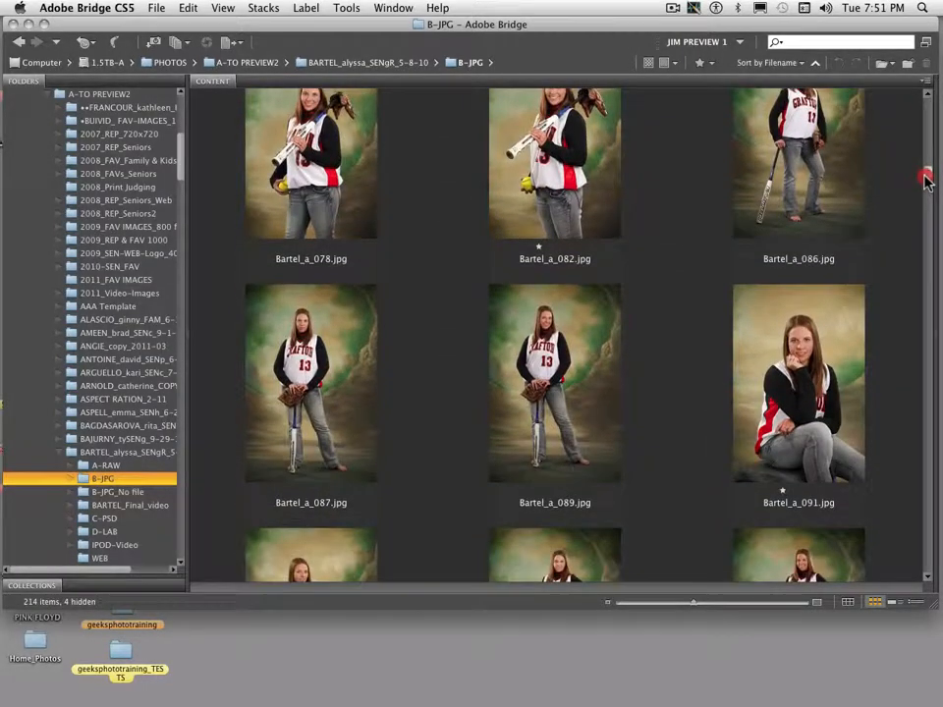
# Compare the details and list views of the B-JPG photos, and return to the thumbnail view.
pyautogui.click(894, 604)
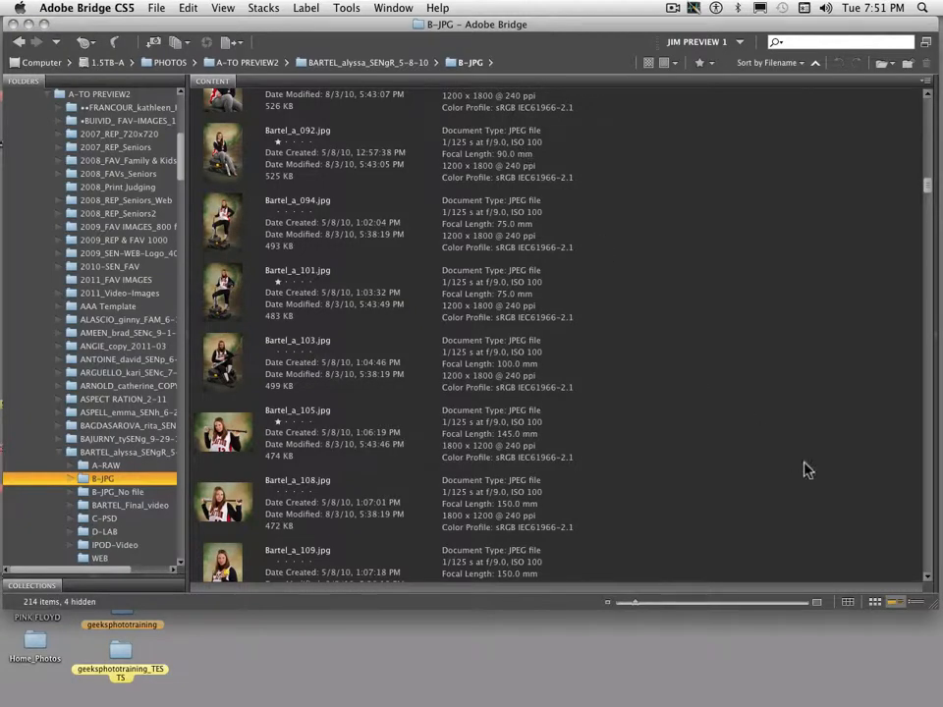
pyautogui.click(914, 602)
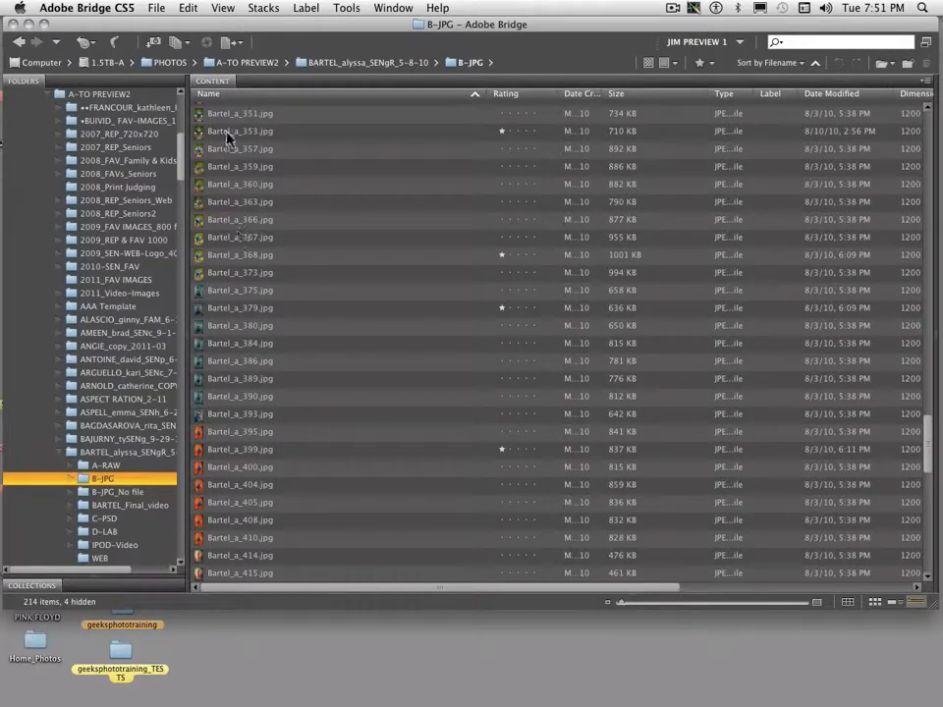
pyautogui.click(874, 603)
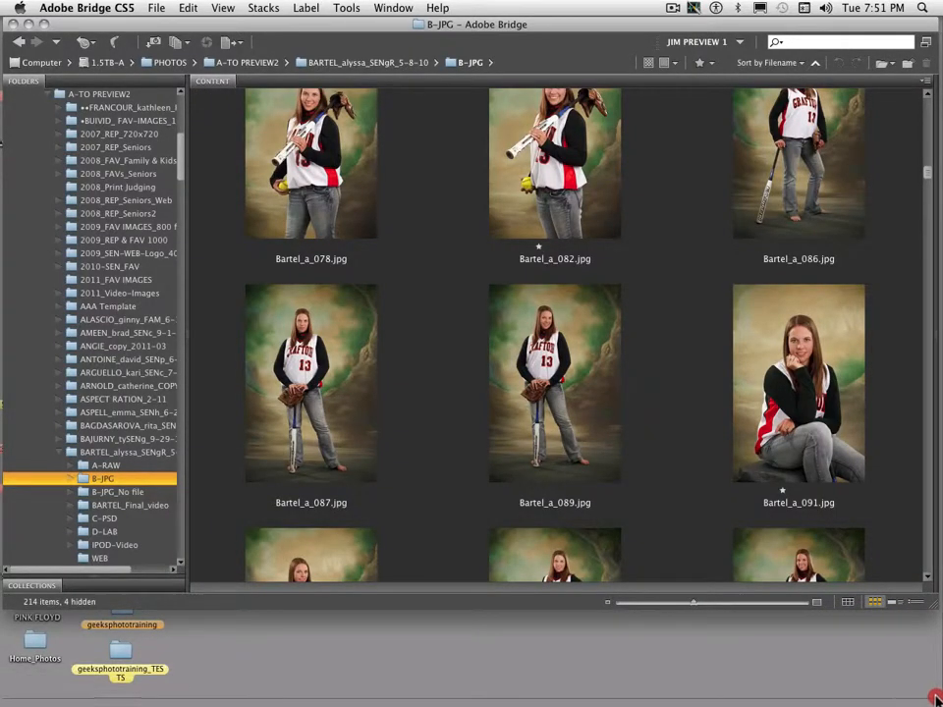
# Enlarge the window to fill the screen and widen the folder pane to fit the longer folder names.
pyautogui.moveTo(936, 700); pyautogui.dragTo(940, 700)
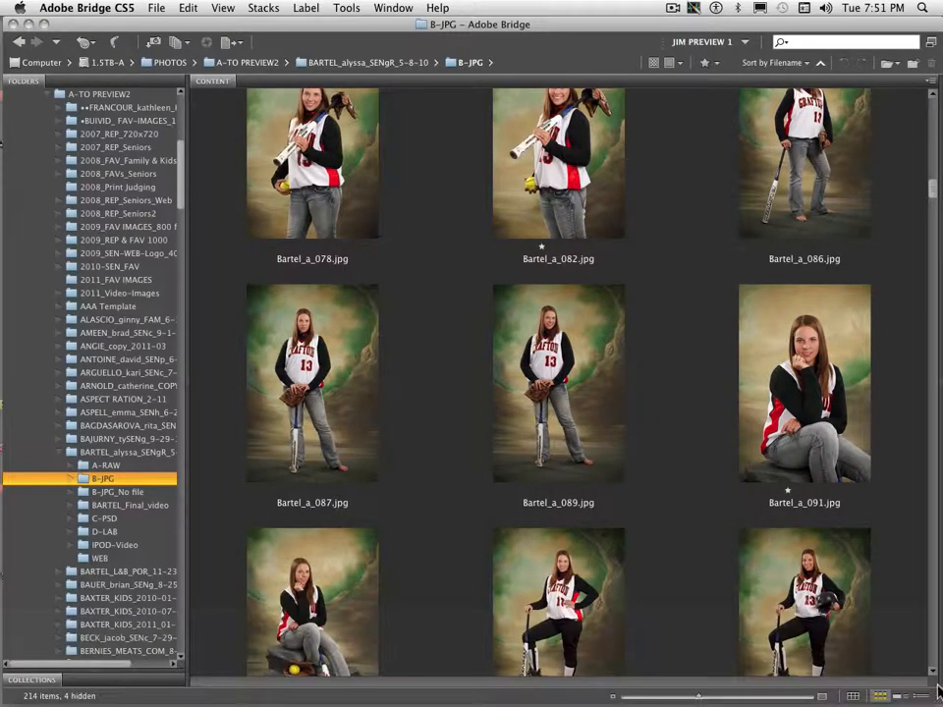
pyautogui.moveTo(180, 167); pyautogui.dragTo(218, 211)
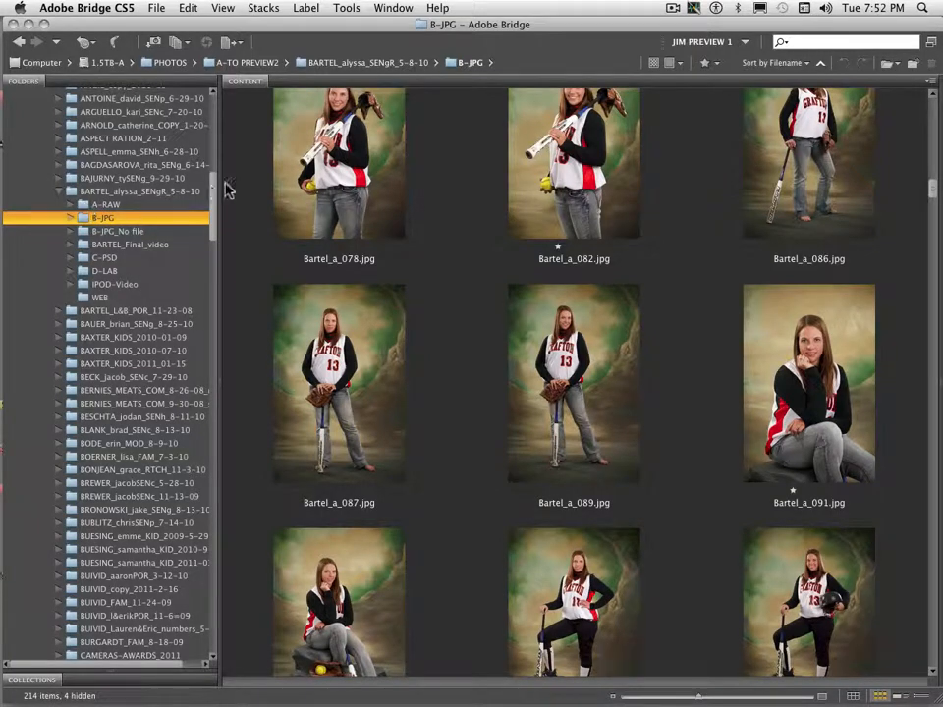
pyautogui.moveTo(220, 188); pyautogui.dragTo(227, 182)
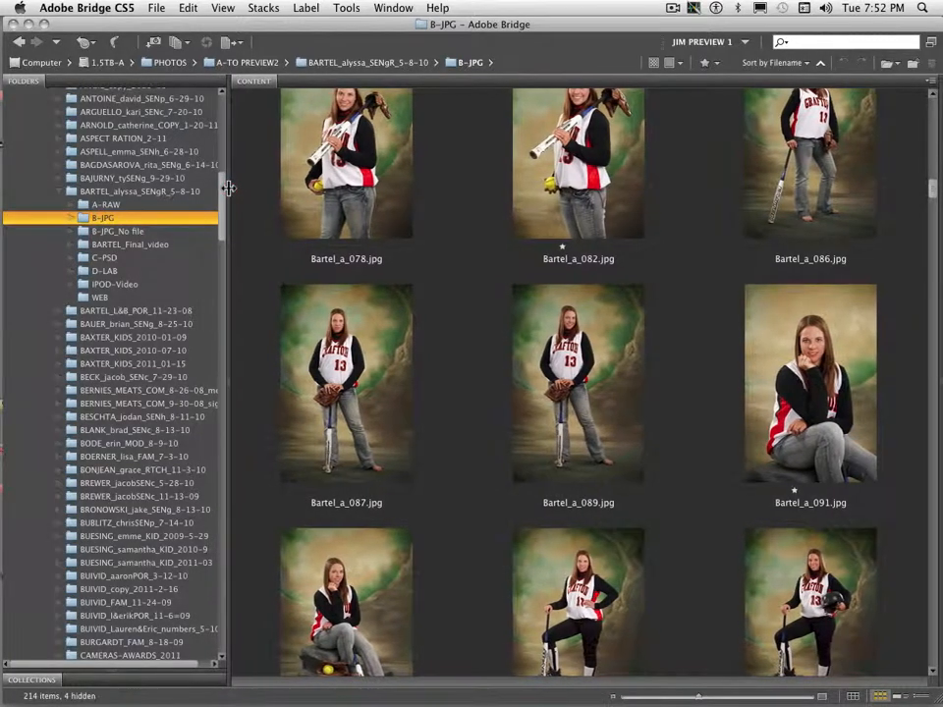
# View the raw photos in A-RAW with a narrower folder pane, and return to the client folder and collapse it.
pyautogui.click(105, 204)
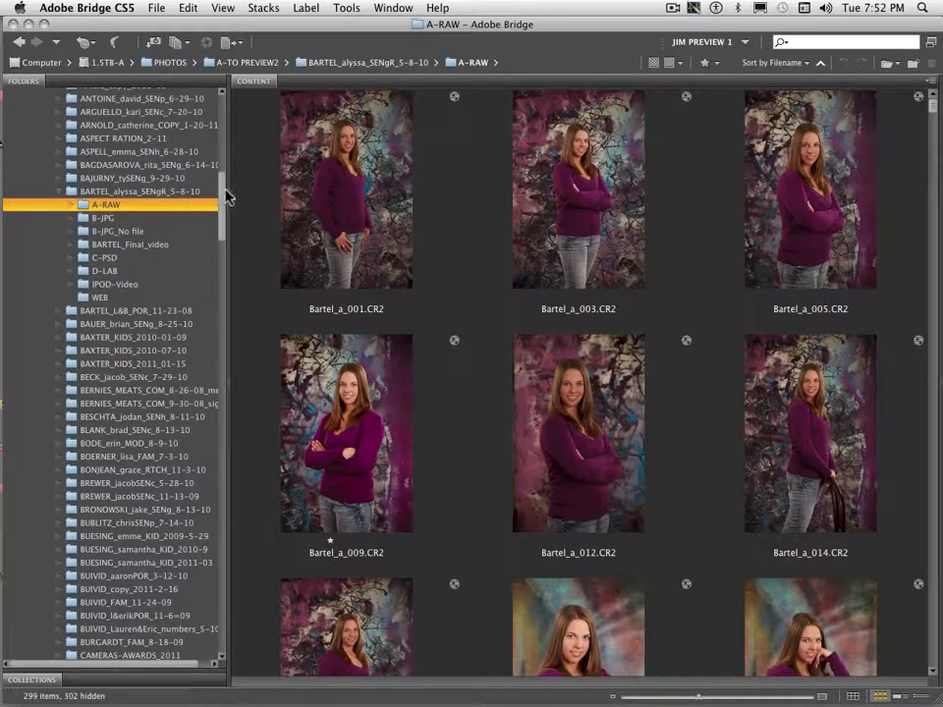
pyautogui.moveTo(227, 189); pyautogui.dragTo(203, 191)
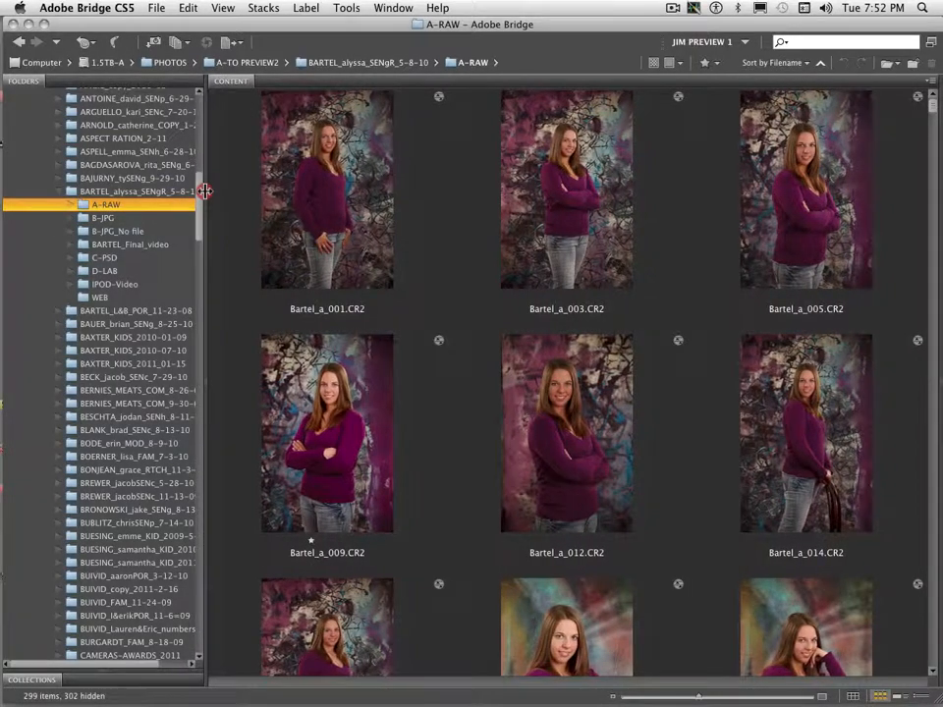
pyautogui.click(64, 191)
pyautogui.click(63, 190)
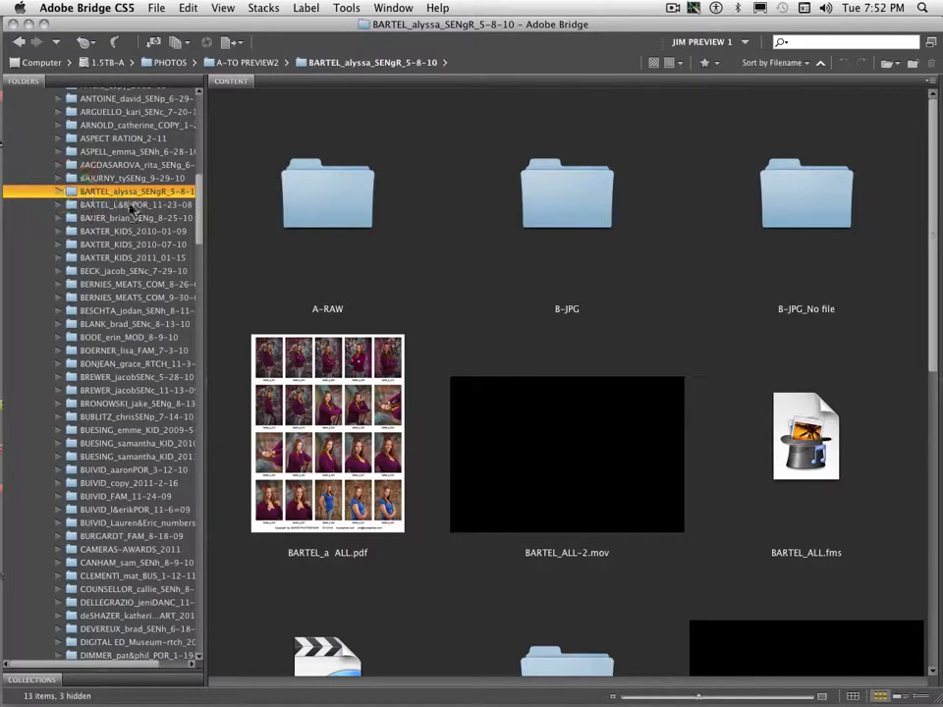
# Widen the folder pane slightly, and expand the client folder down to C-PSD to display its JPEG_1k subfolder.
pyautogui.moveTo(206, 198); pyautogui.dragTo(218, 197)
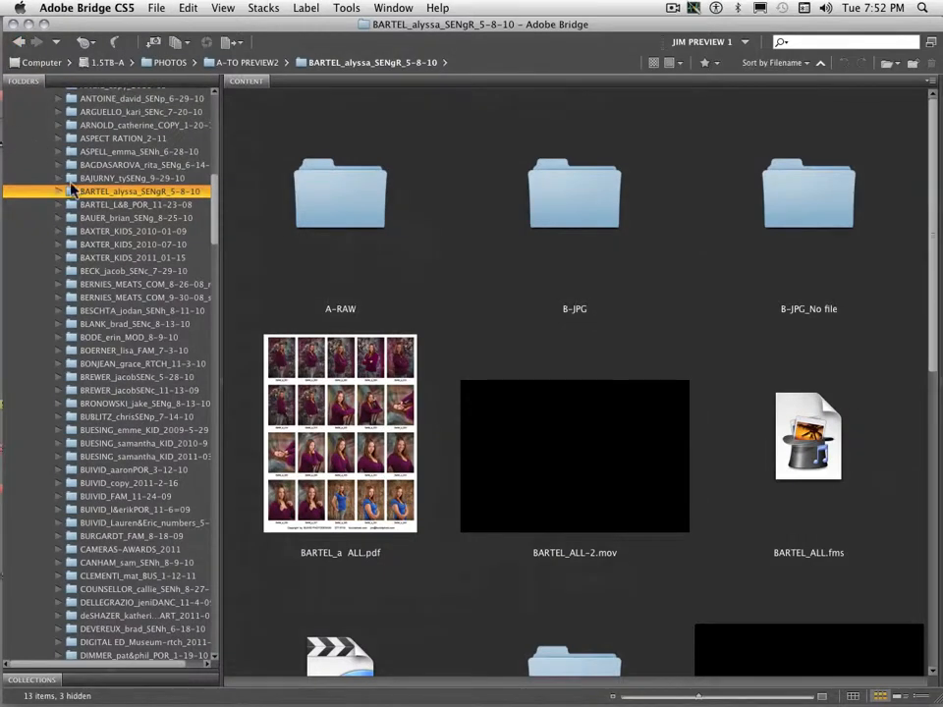
pyautogui.click(59, 191)
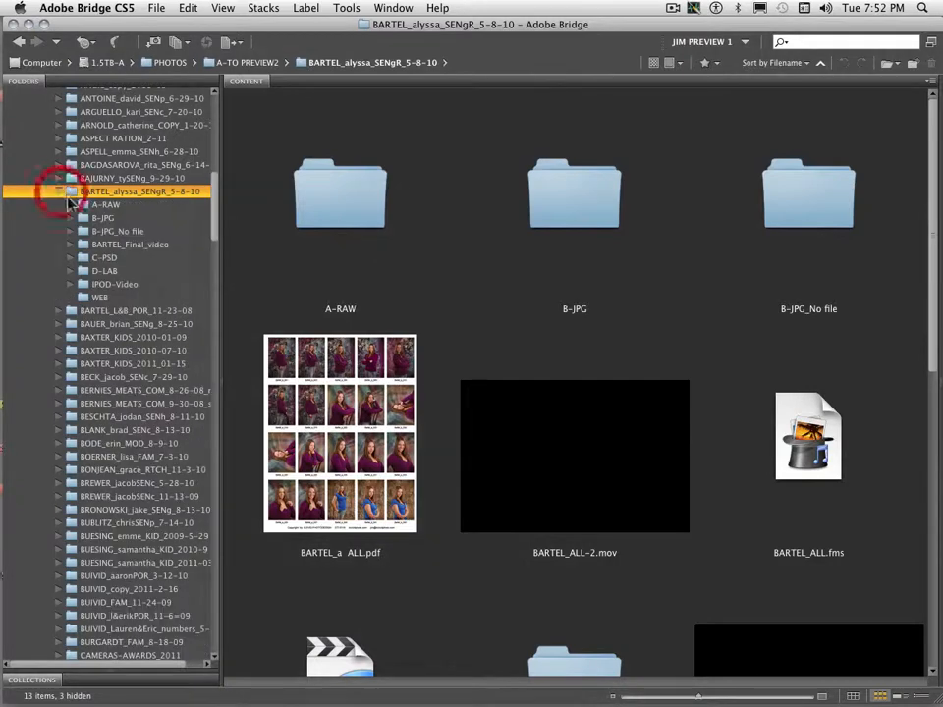
pyautogui.click(84, 259)
pyautogui.click(71, 258)
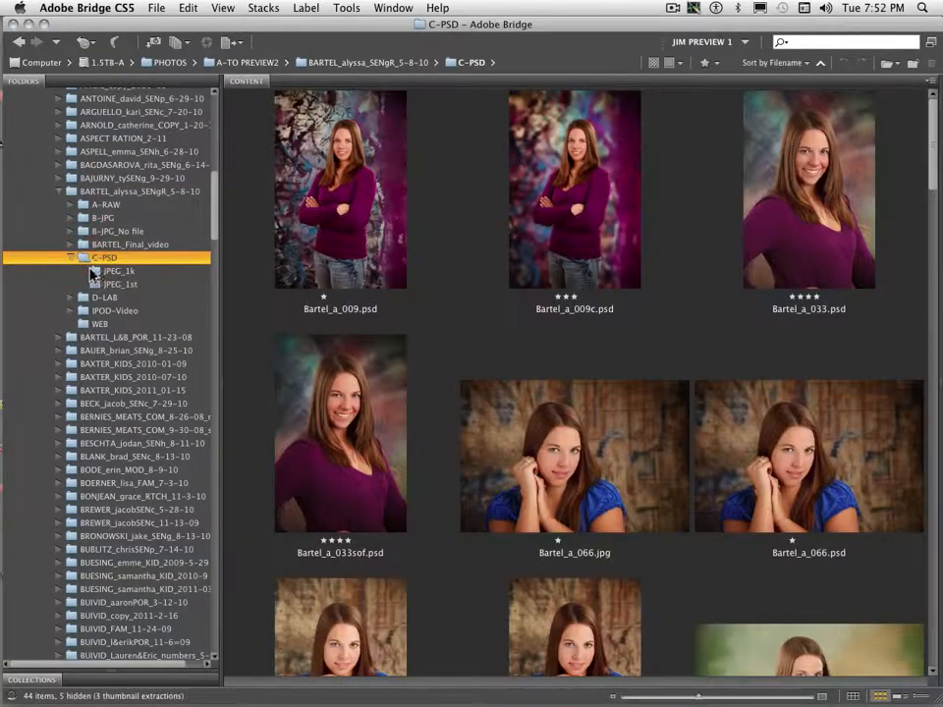
pyautogui.click(95, 272)
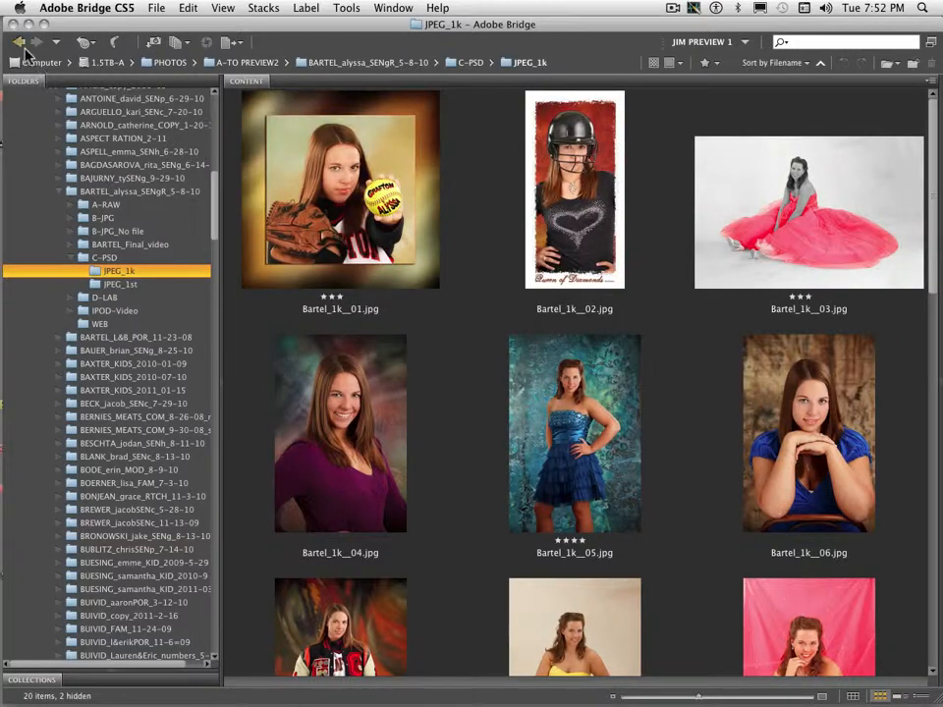
# Go back two locations in the browsing history to the client folder and forward again to JPEG_1k.
pyautogui.click(20, 43)
pyautogui.click(19, 43)
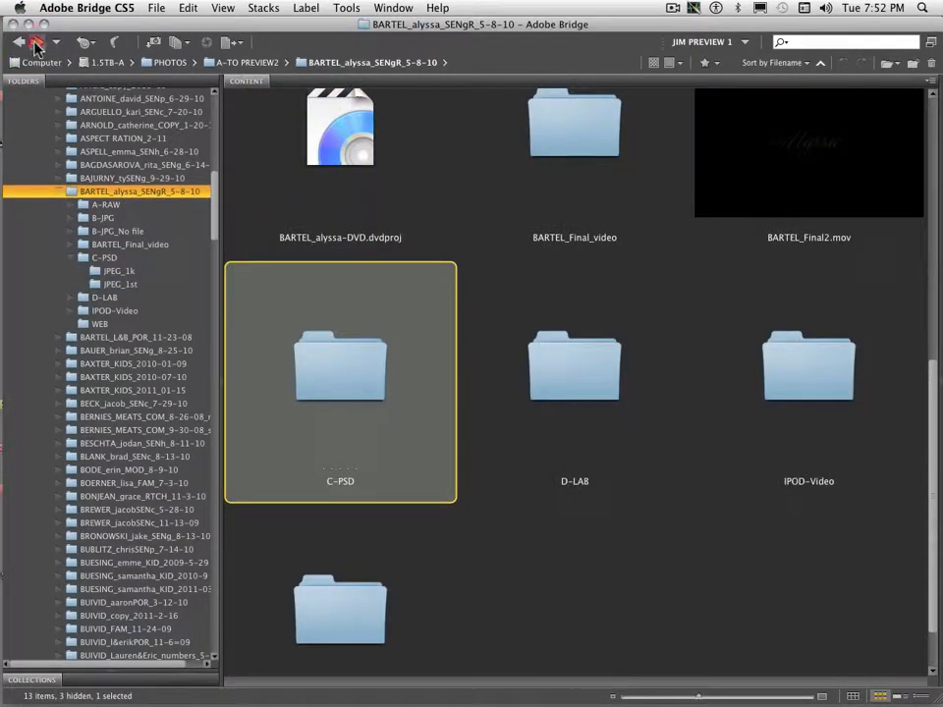
pyautogui.click(37, 44)
pyautogui.click(36, 43)
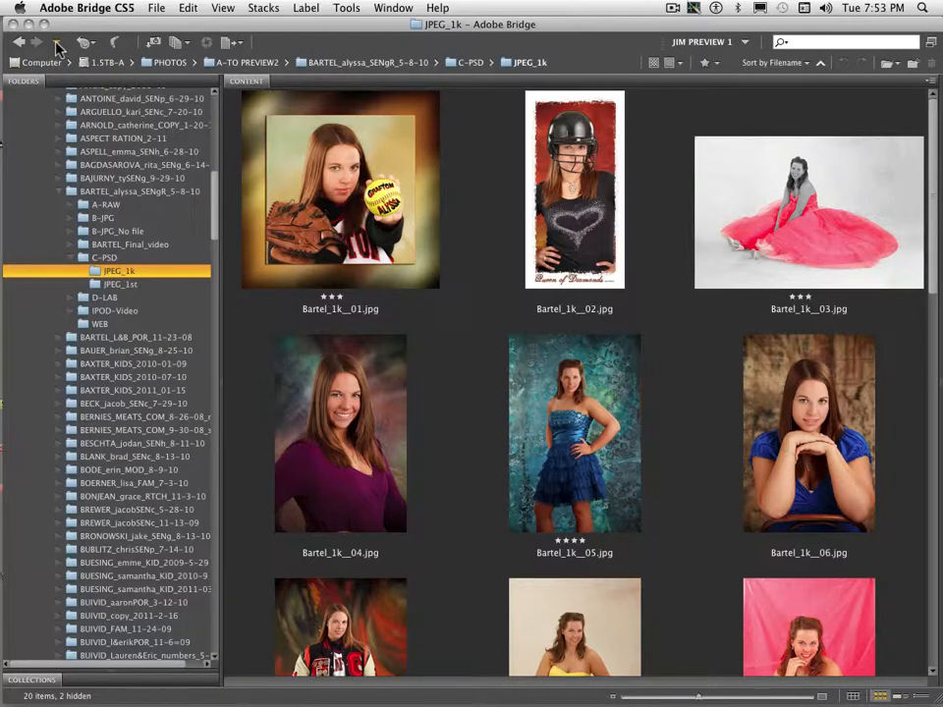
# Go up from JPEG_1k to the client's main folder, and examine the lists of recent folders, parent folders and favorites.
pyautogui.click(57, 44)
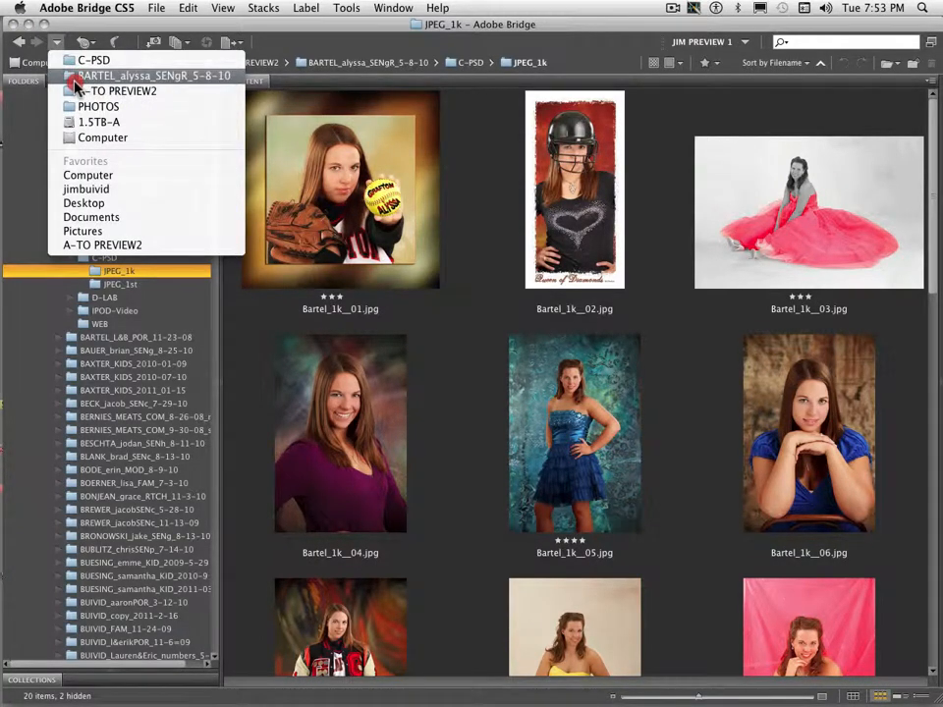
pyautogui.click(74, 79)
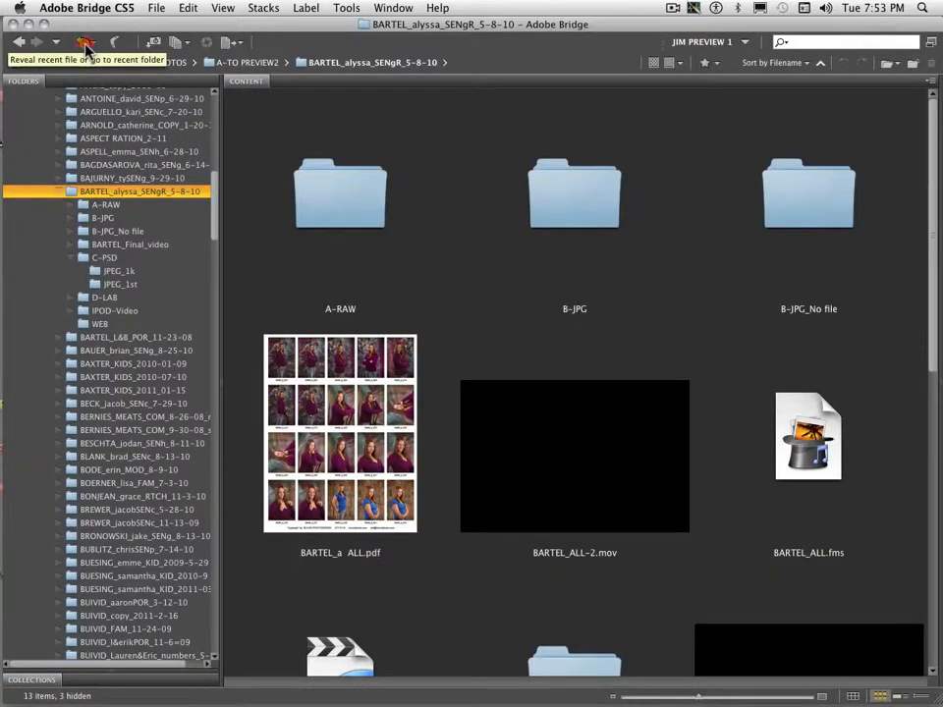
pyautogui.click(84, 44)
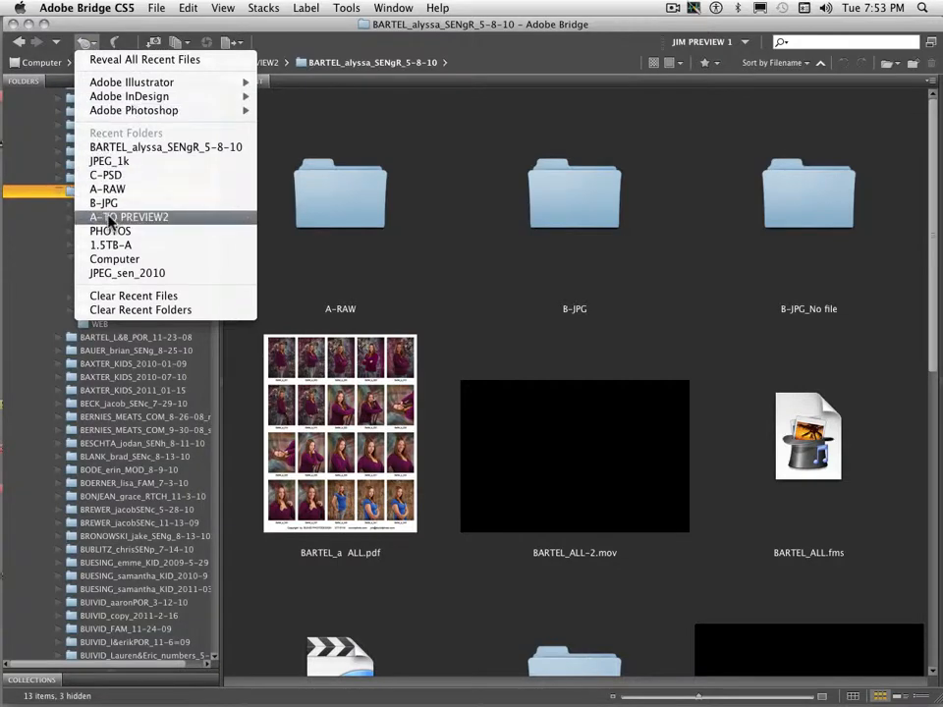
pyautogui.click(57, 41)
pyautogui.click(57, 42)
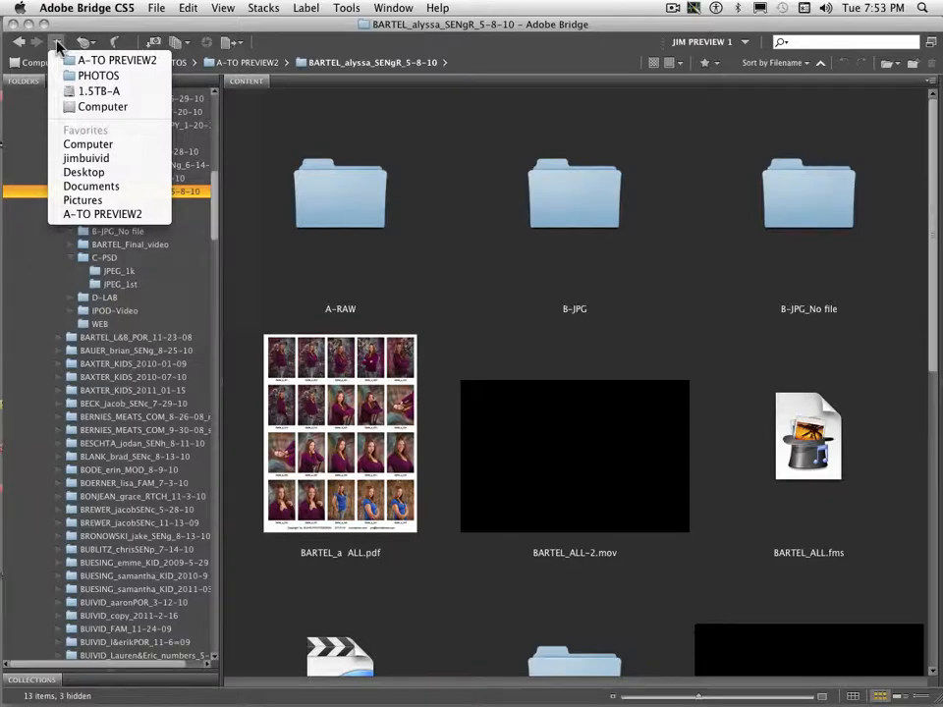
pyautogui.click(57, 41)
# Collapse the PHOTOS folder in the tree, and add the PHOTO_TEMPLATES folder to the displayed Favorites panel.
pyautogui.moveTo(215, 110)
pyautogui.mouseDown()
pyautogui.moveTo(210, 94)
pyautogui.moveTo(211, 105)
pyautogui.mouseUp()
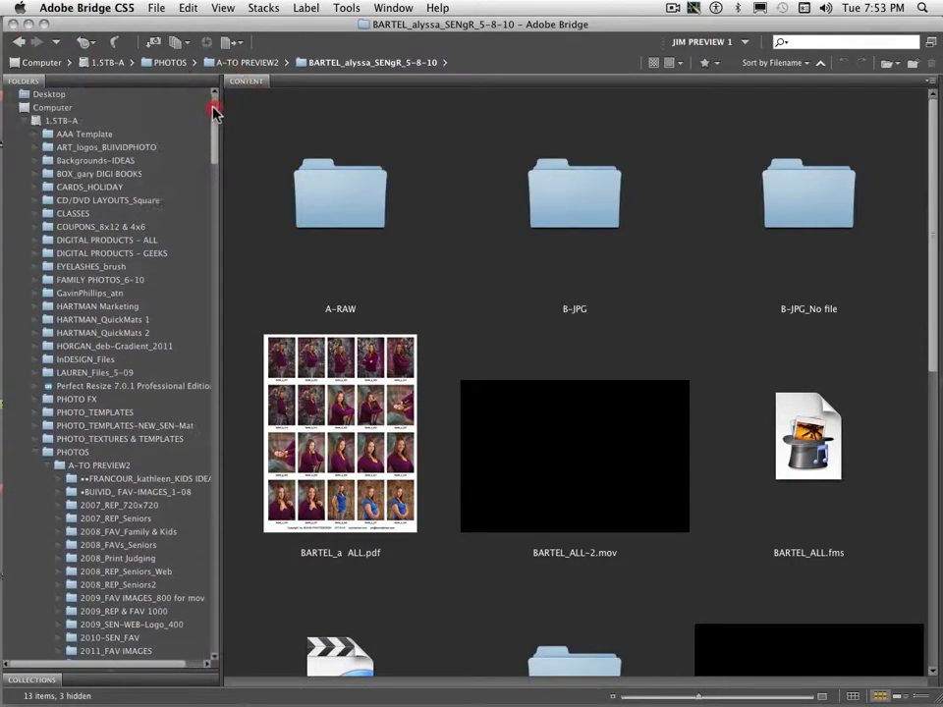
pyautogui.click(37, 452)
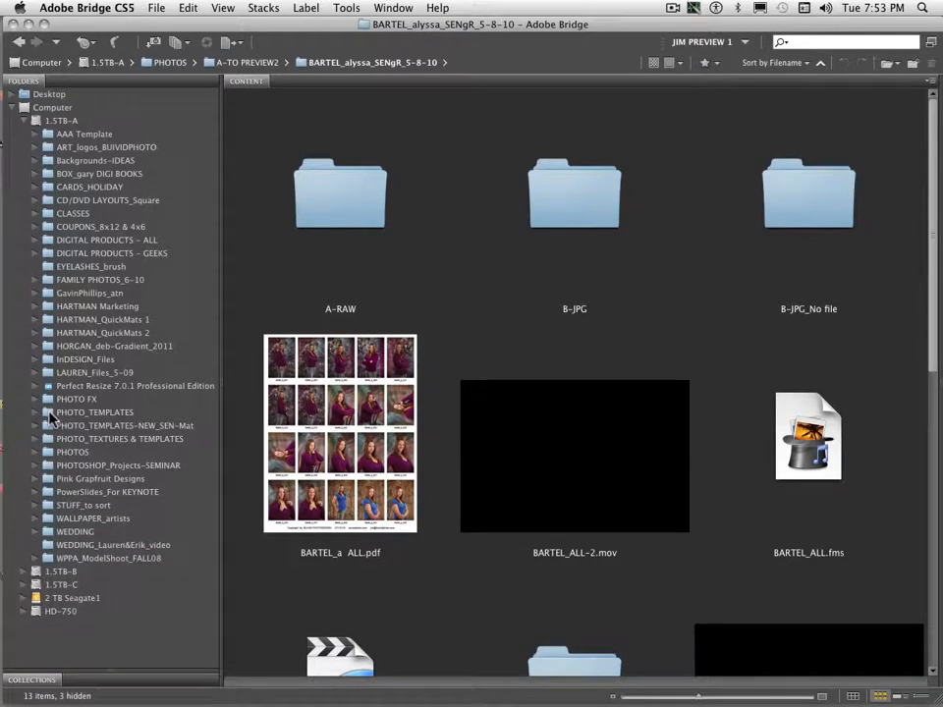
pyautogui.click(393, 8)
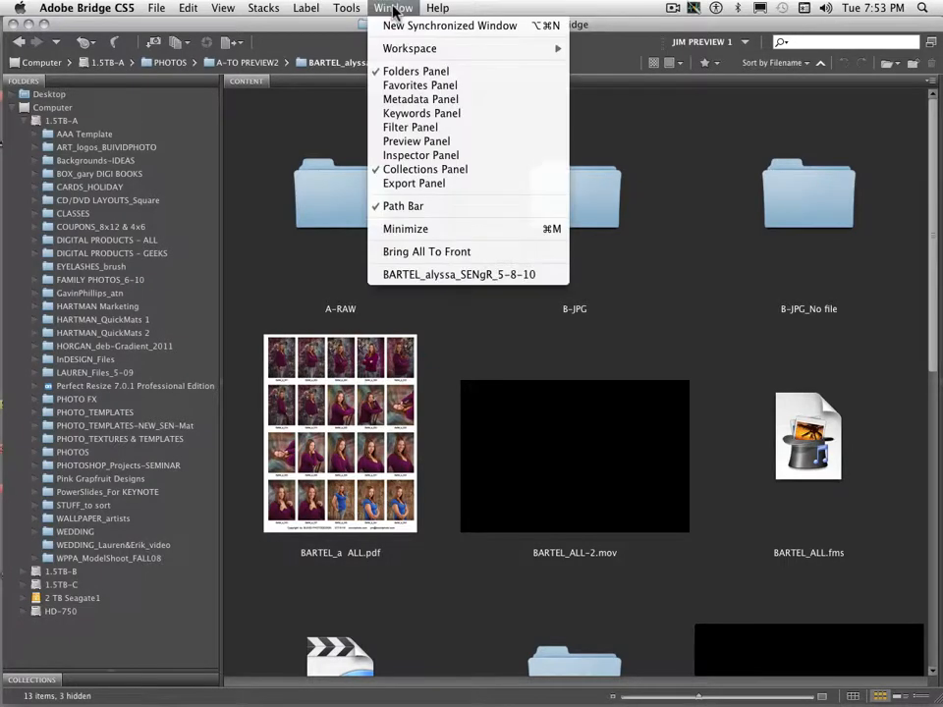
pyautogui.click(397, 85)
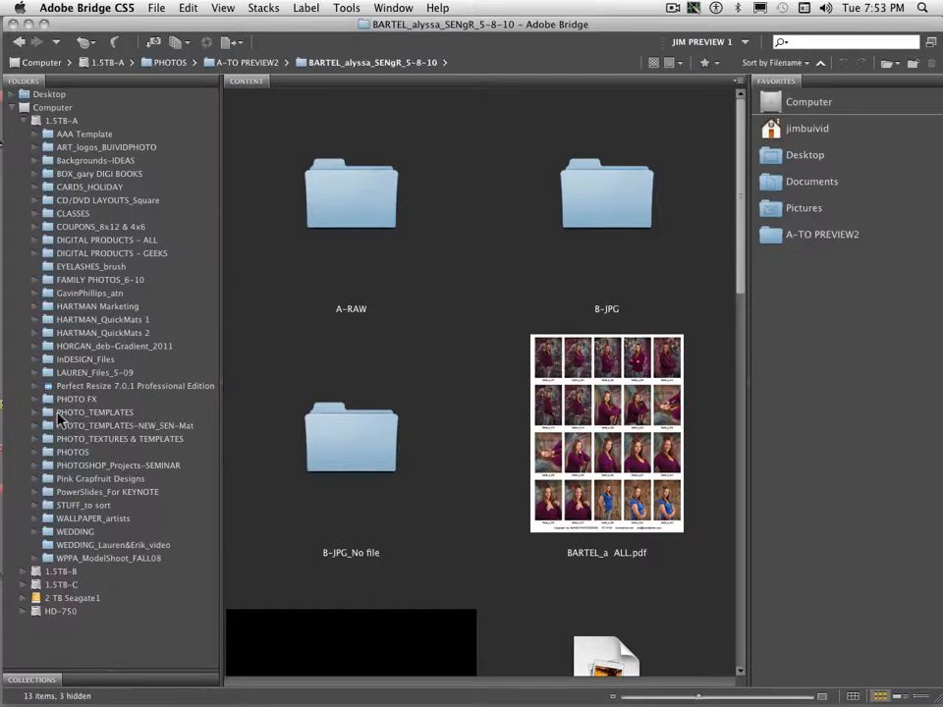
pyautogui.moveTo(50, 415); pyautogui.dragTo(801, 305)
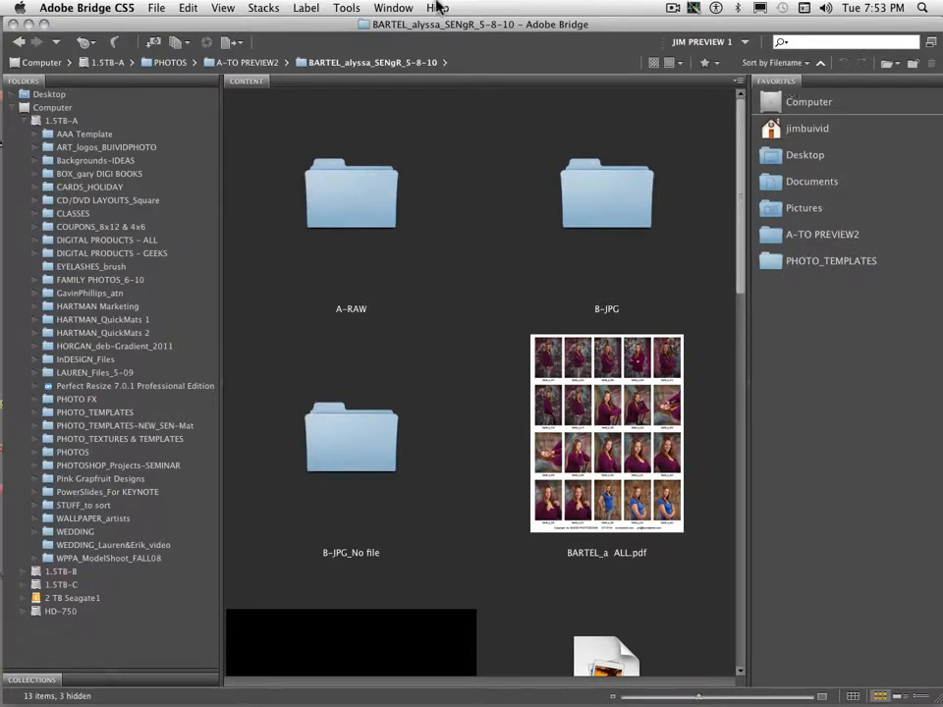
# Hide the Favorites panel and go to PHOTO_TEMPLATES from the list of parent and favorite folders.
pyautogui.click(389, 8)
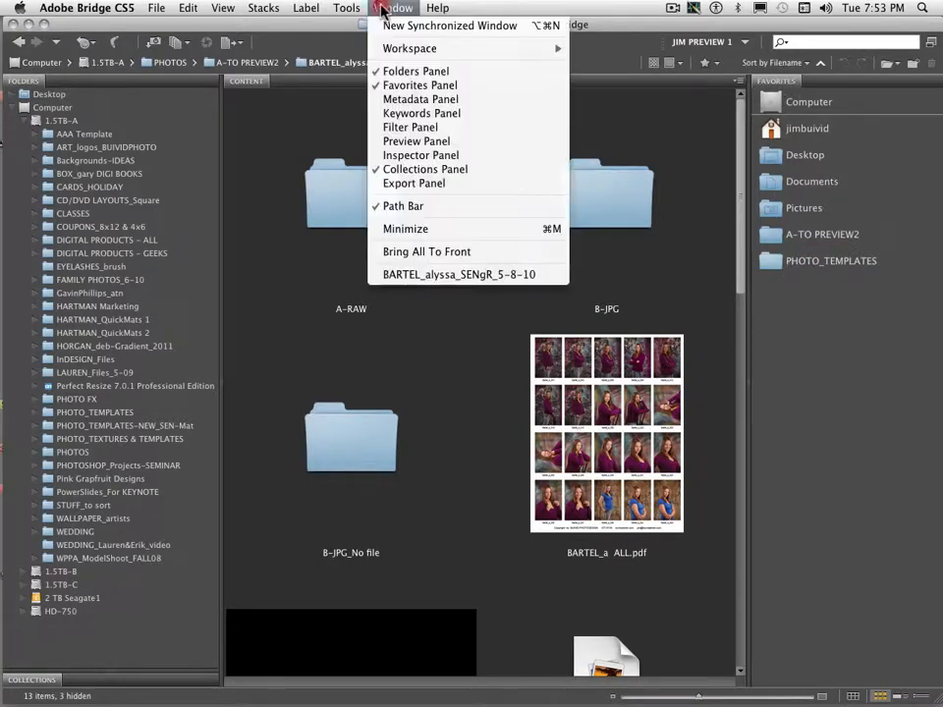
pyautogui.click(406, 86)
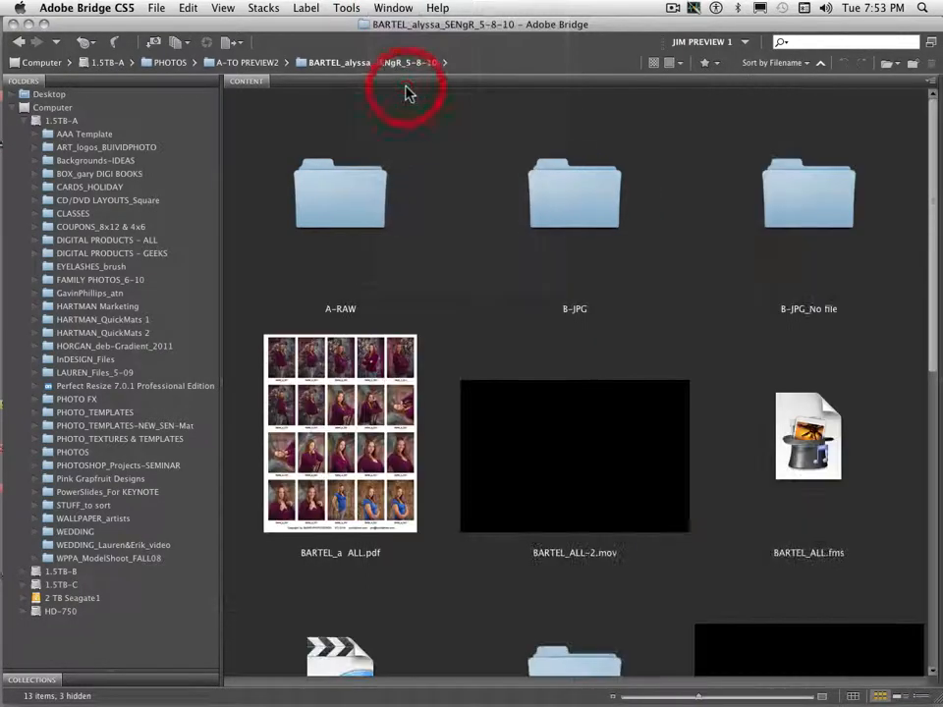
pyautogui.click(56, 41)
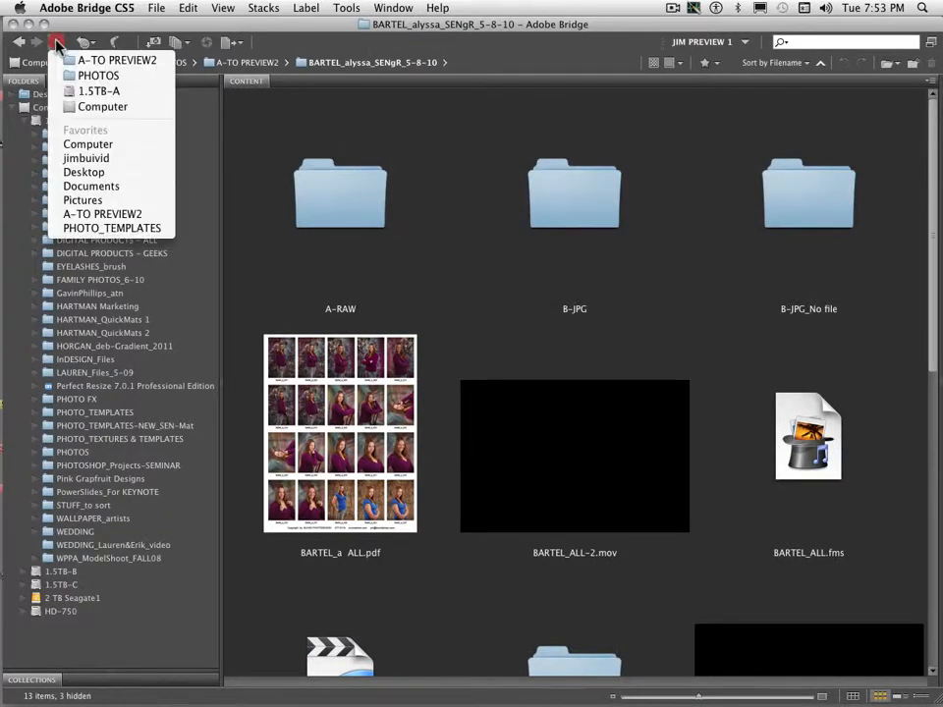
pyautogui.click(115, 227)
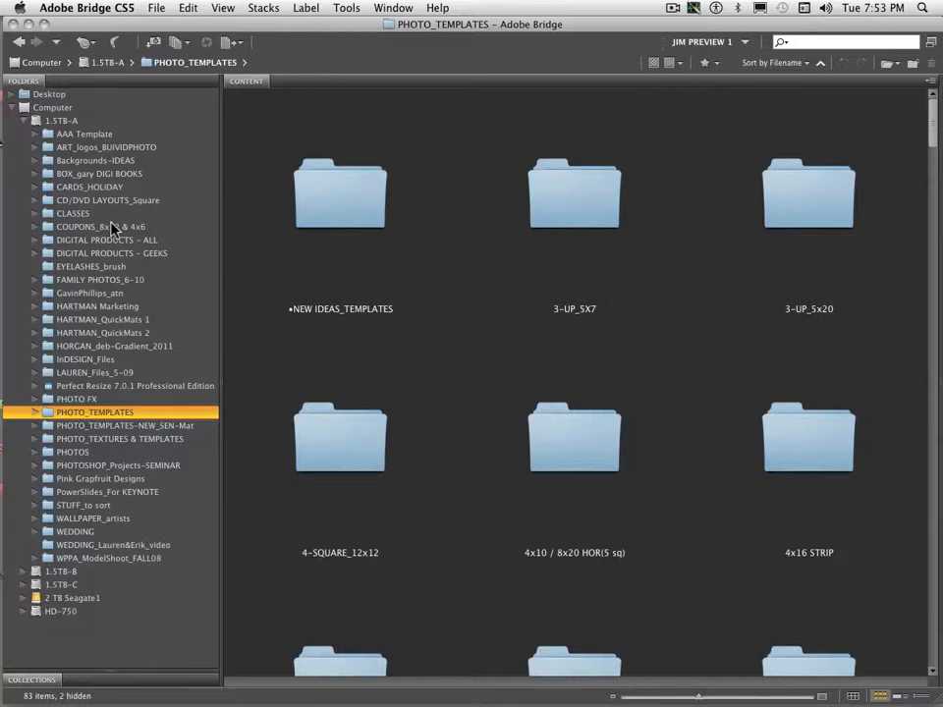
# Examine the recent Illustrator files, and switch to Photoshop and back to Bridge.
pyautogui.click(84, 43)
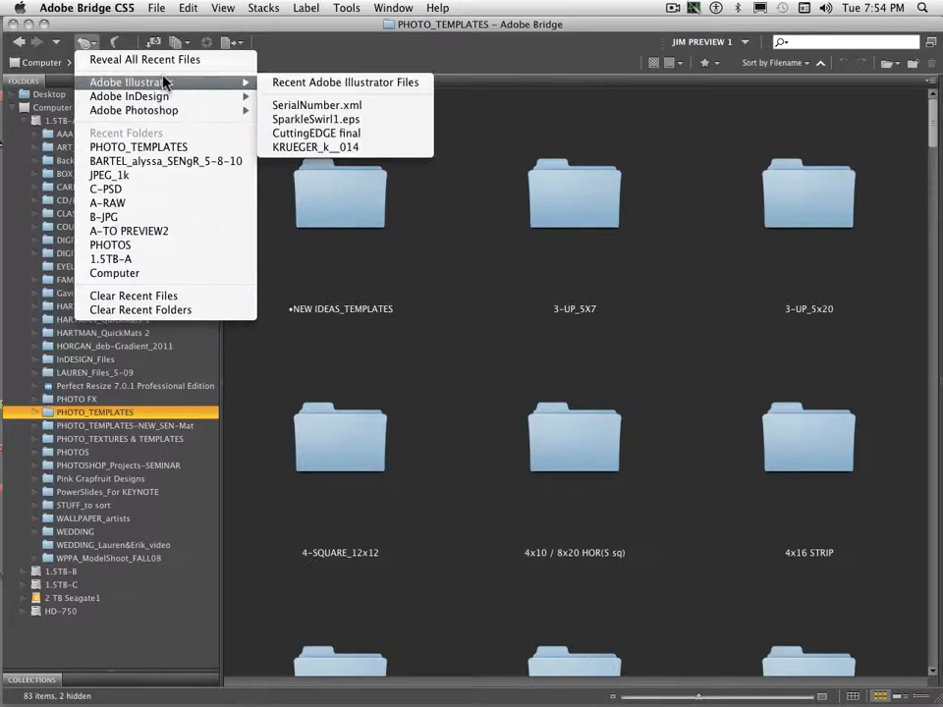
pyautogui.click(89, 39)
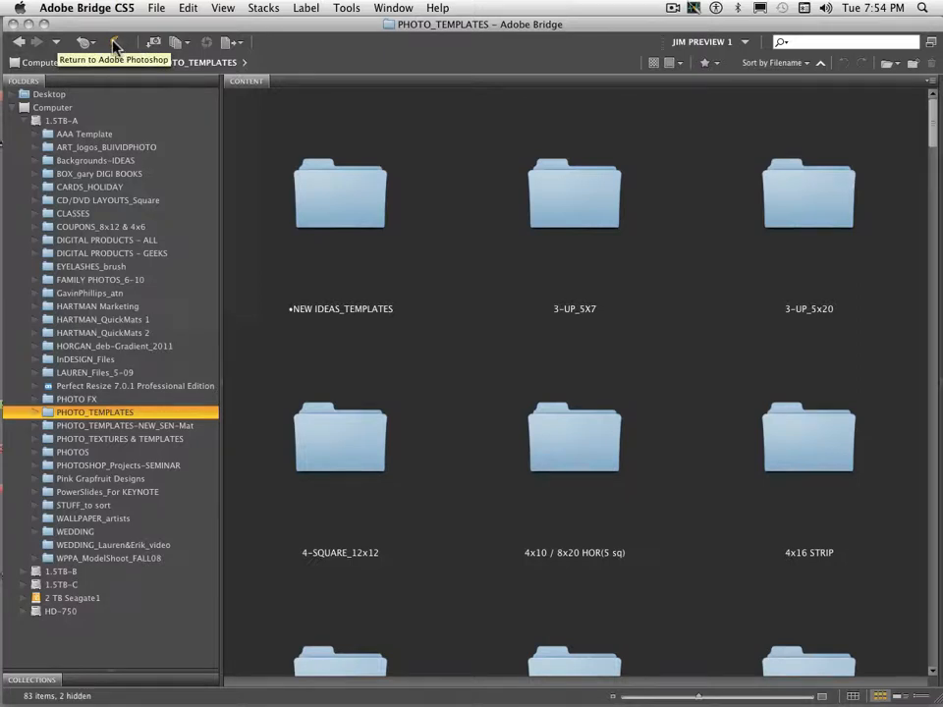
pyautogui.click(113, 46)
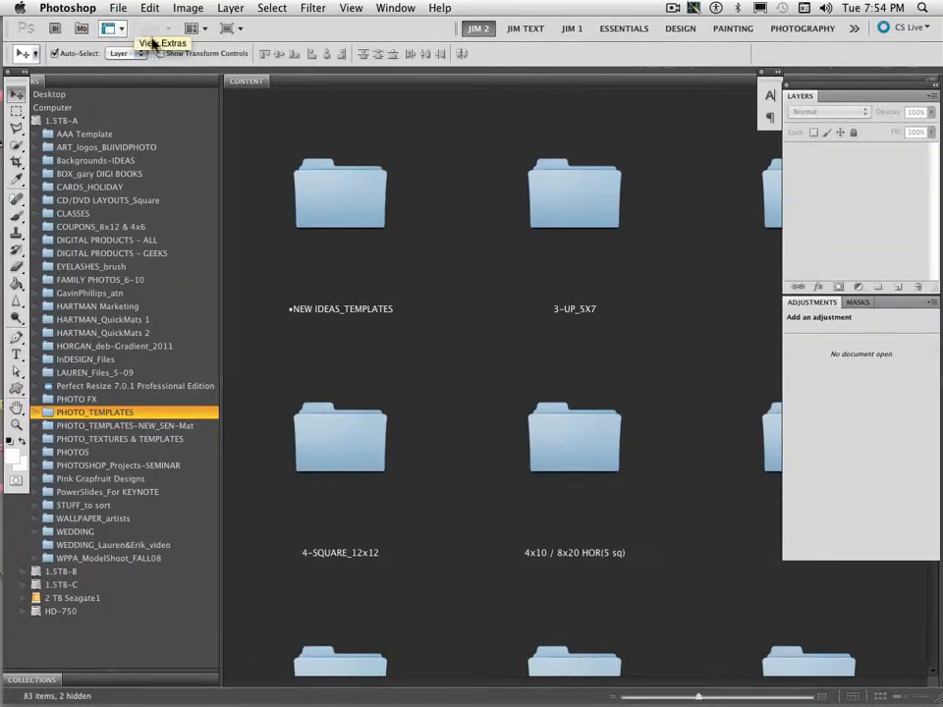
pyautogui.click(245, 111)
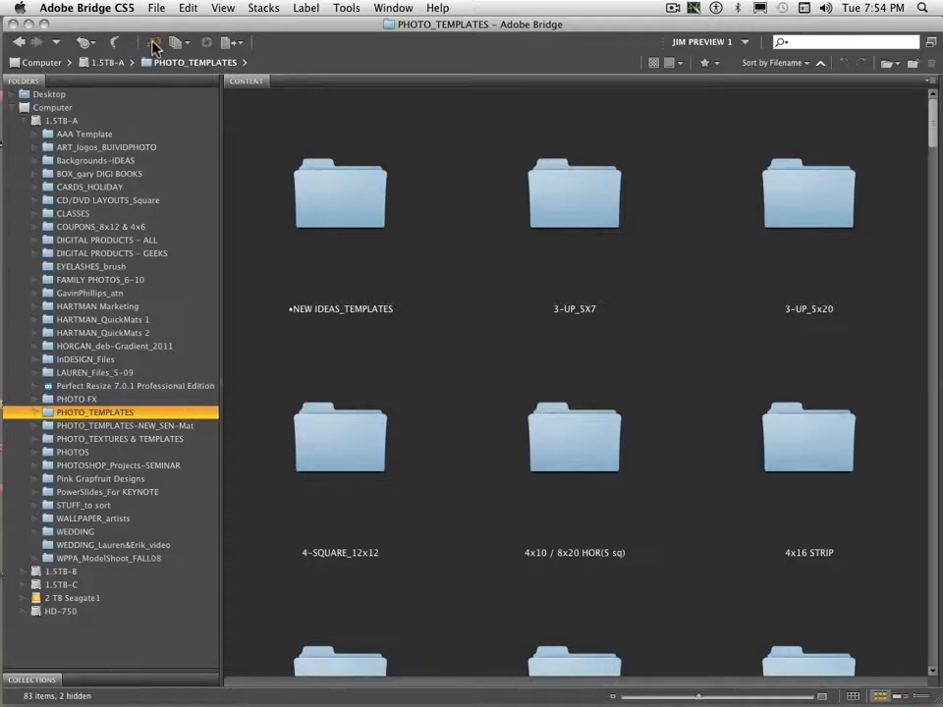
# Open the PHOTOS folder and expand it down to the subfolders of A-TO PREVIEW2.
pyautogui.click(43, 451)
pyautogui.click(36, 451)
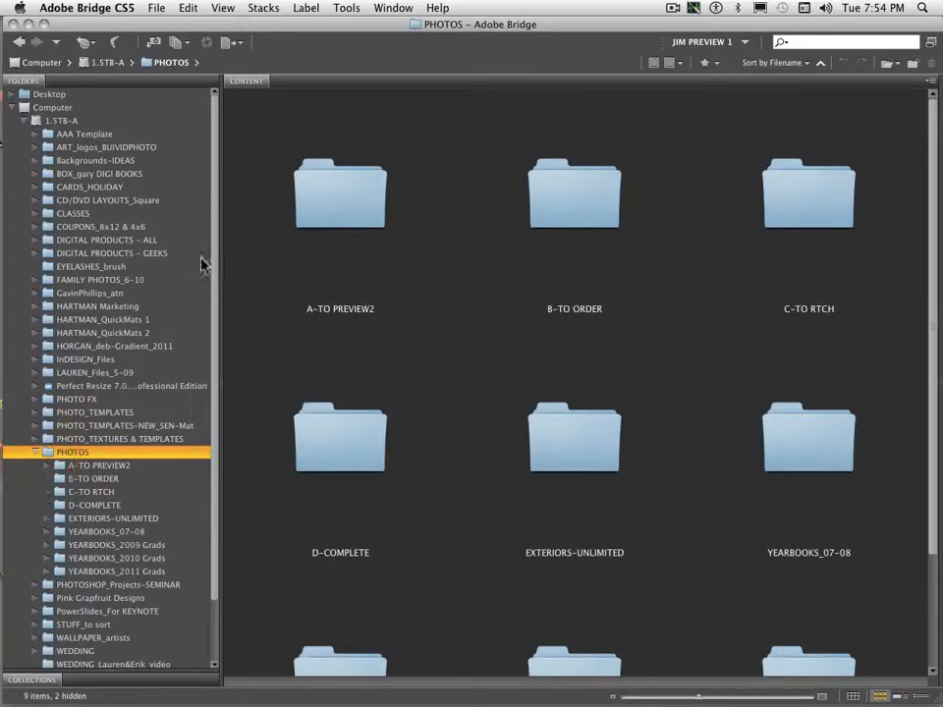
pyautogui.moveTo(214, 263); pyautogui.dragTo(151, 400)
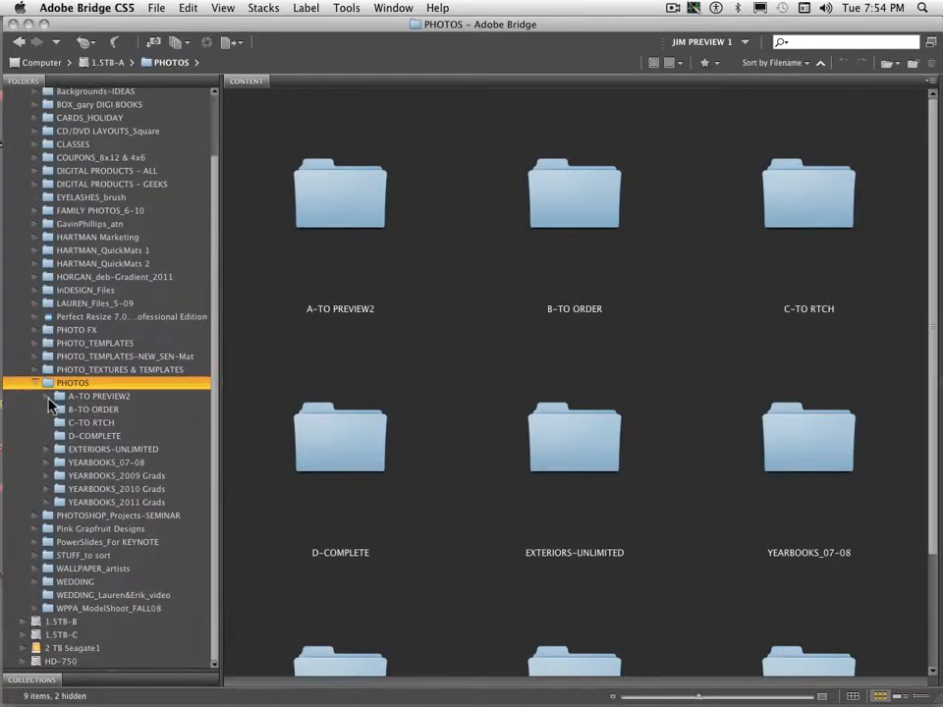
pyautogui.click(47, 395)
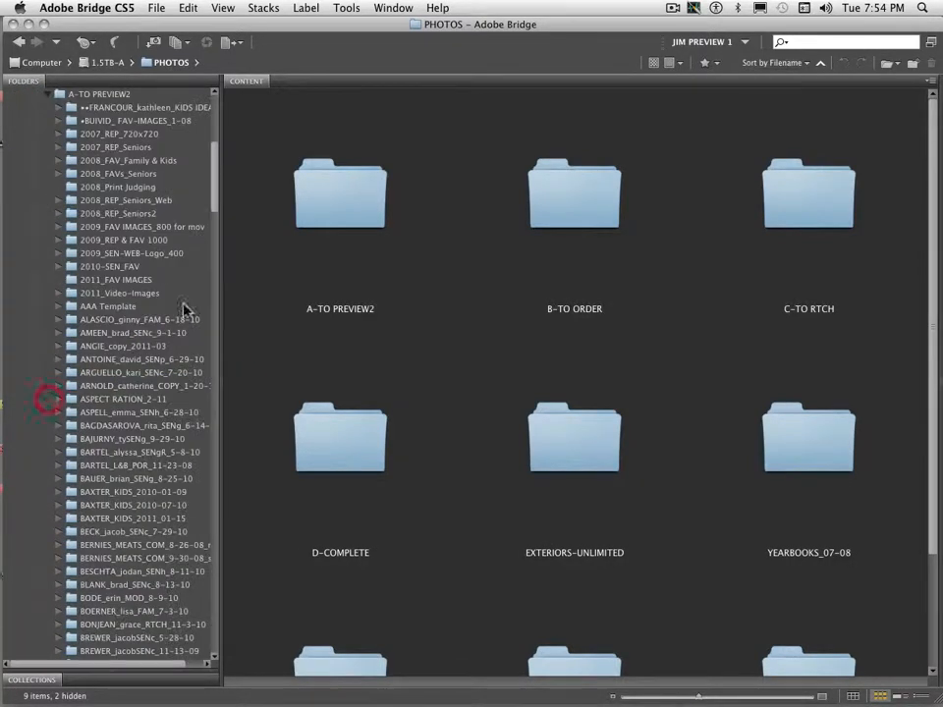
# Open JPEG_sen_2010 inside 2010-SEN_FAV, and fit more photos in view with a narrower folder pane and smaller thumbnails.
pyautogui.click(75, 267)
pyautogui.click(59, 267)
pyautogui.click(88, 280)
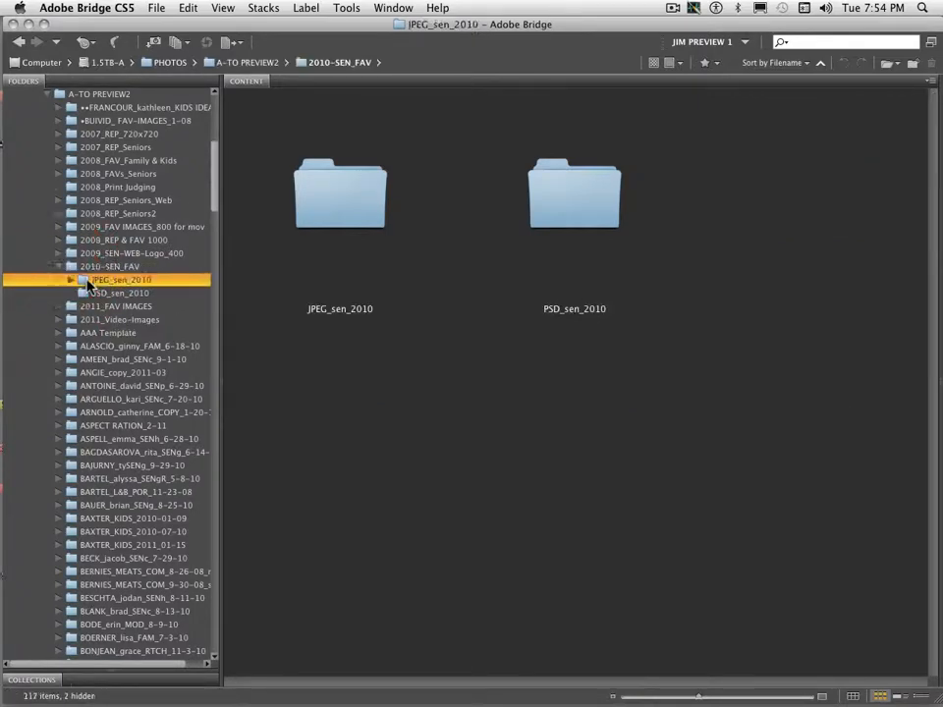
pyautogui.moveTo(221, 172); pyautogui.dragTo(152, 175)
pyautogui.moveTo(694, 698); pyautogui.dragTo(645, 696)
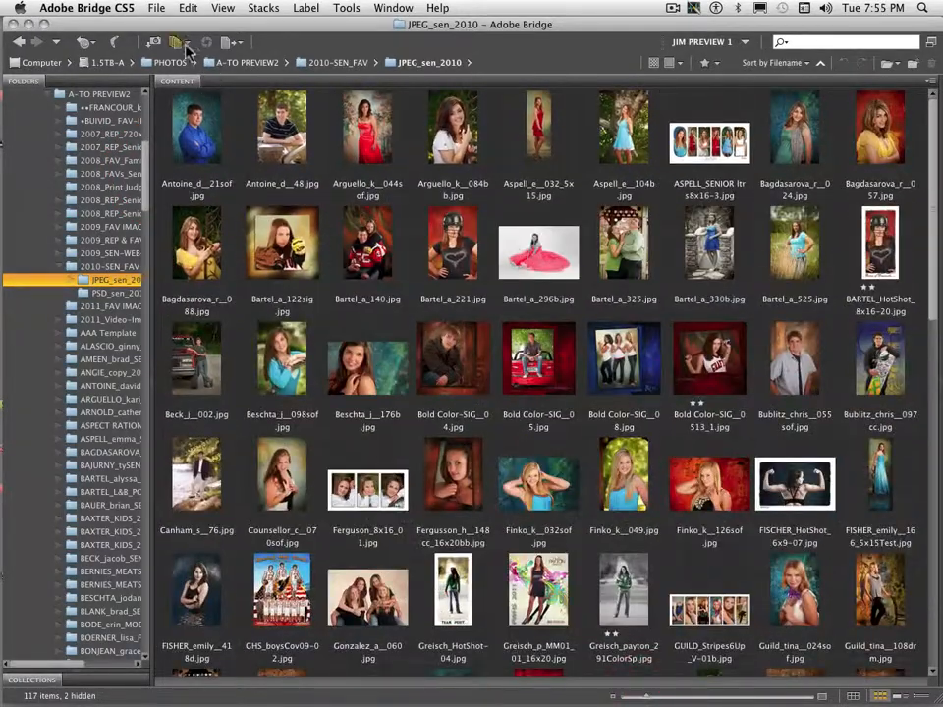
# Select all nine photos in the first row and open them in Review Mode.
pyautogui.click(203, 108)
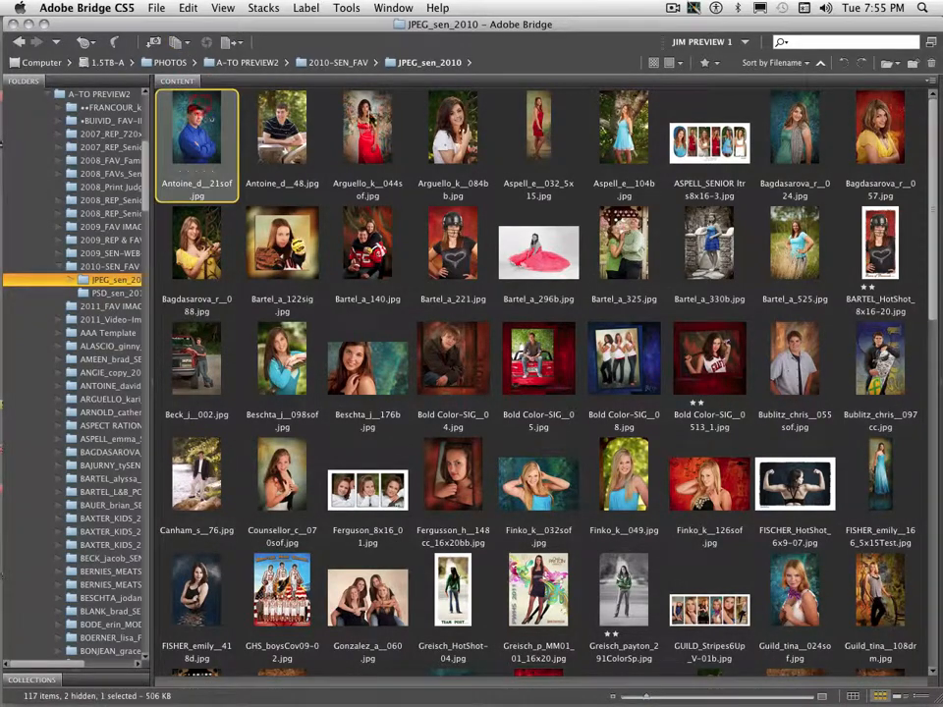
pyautogui.keyDown('shift'); pyautogui.click(874, 130); pyautogui.keyUp('shift')
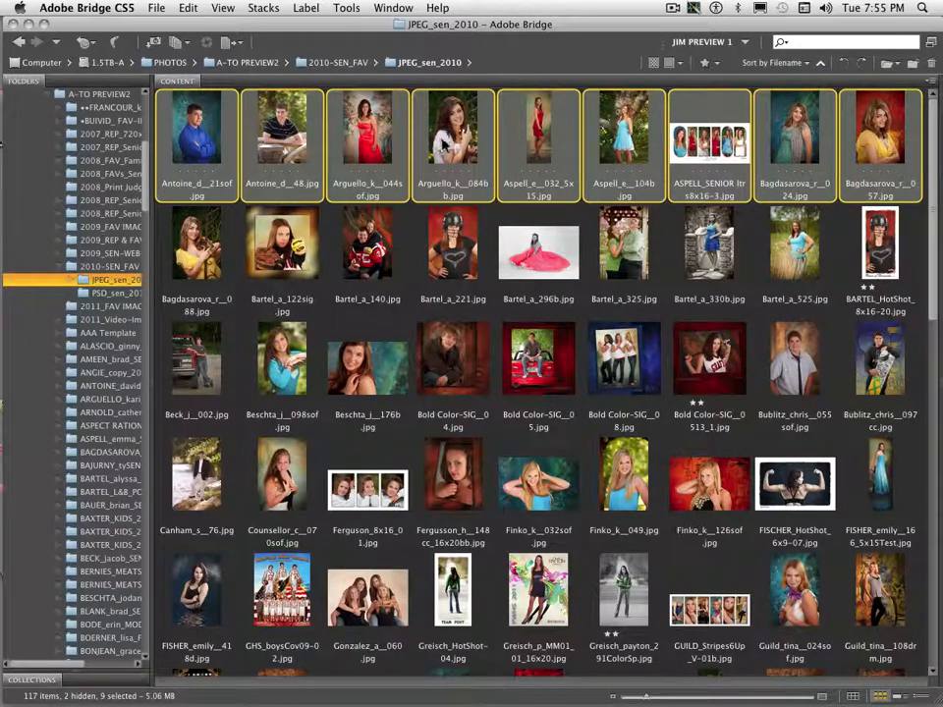
pyautogui.click(176, 44)
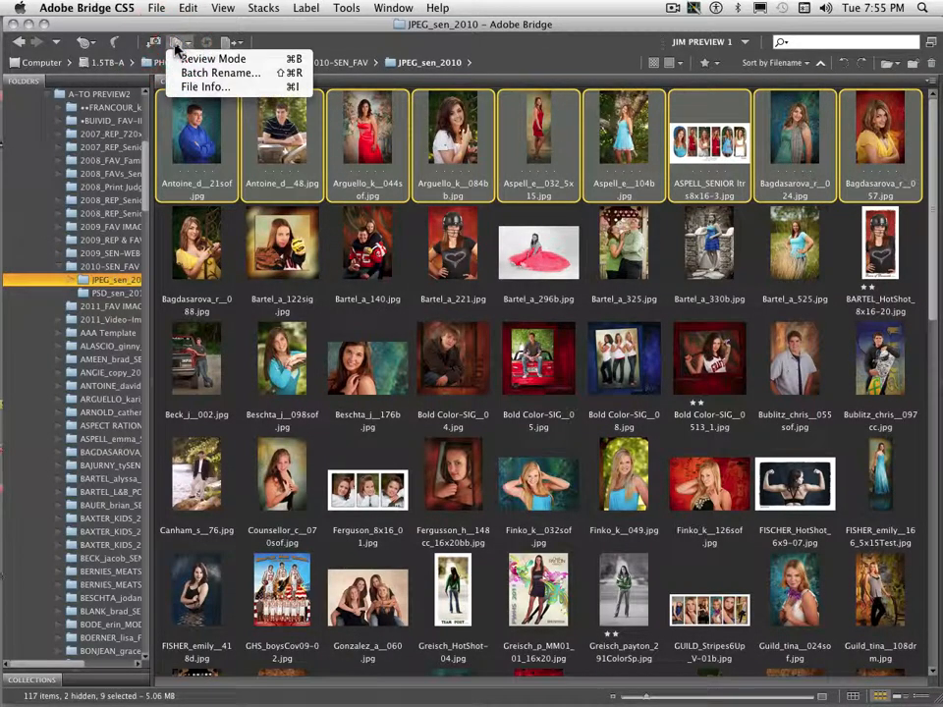
pyautogui.click(214, 60)
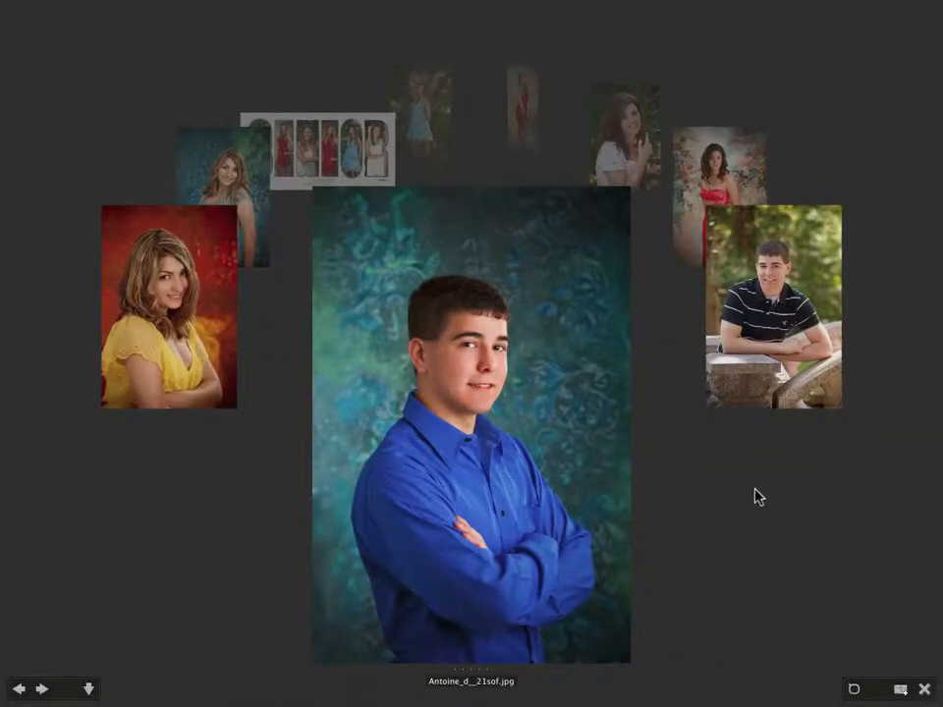
# Cycle forward and backward through the selected portraits in the review carousel to compare them.
pyautogui.press('Right')
pyautogui.press('Right')
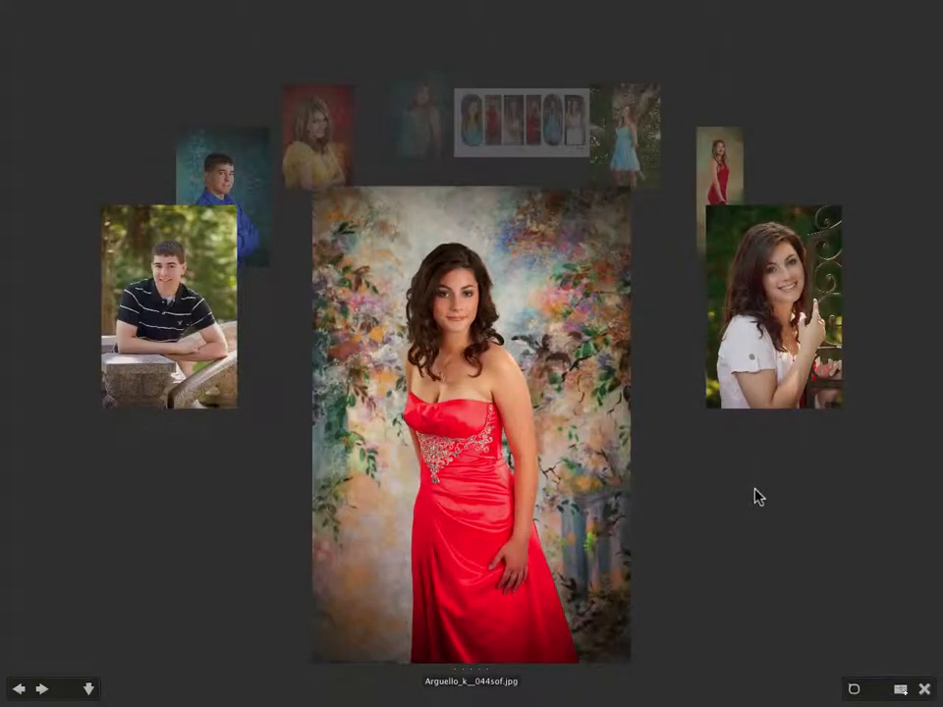
pyautogui.press('Right')
pyautogui.press('Right')
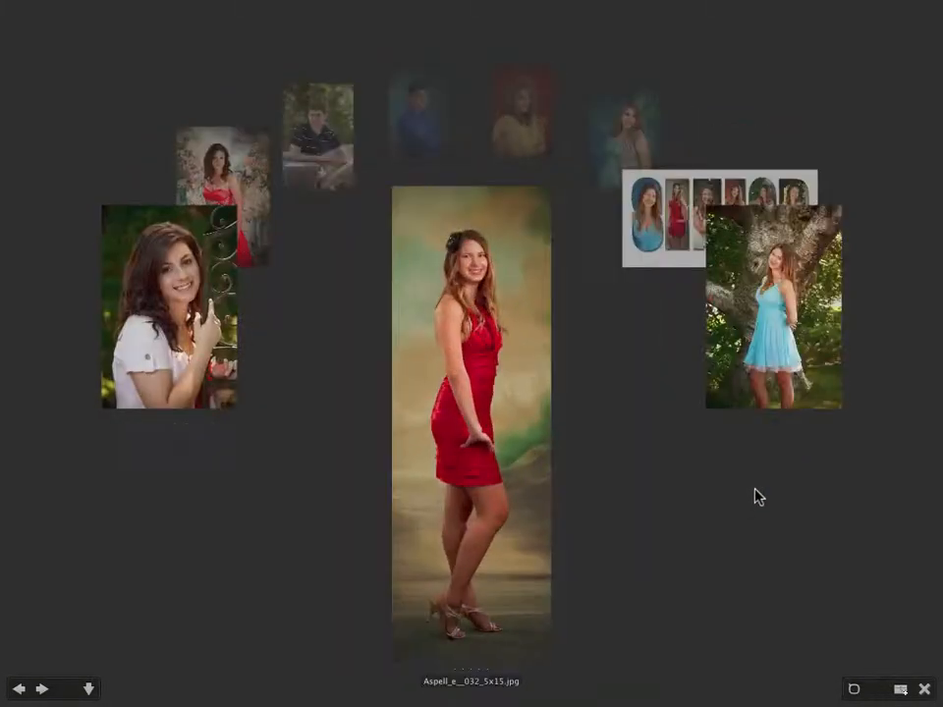
pyautogui.press('Left')
pyautogui.press('Left')
pyautogui.press('Left')
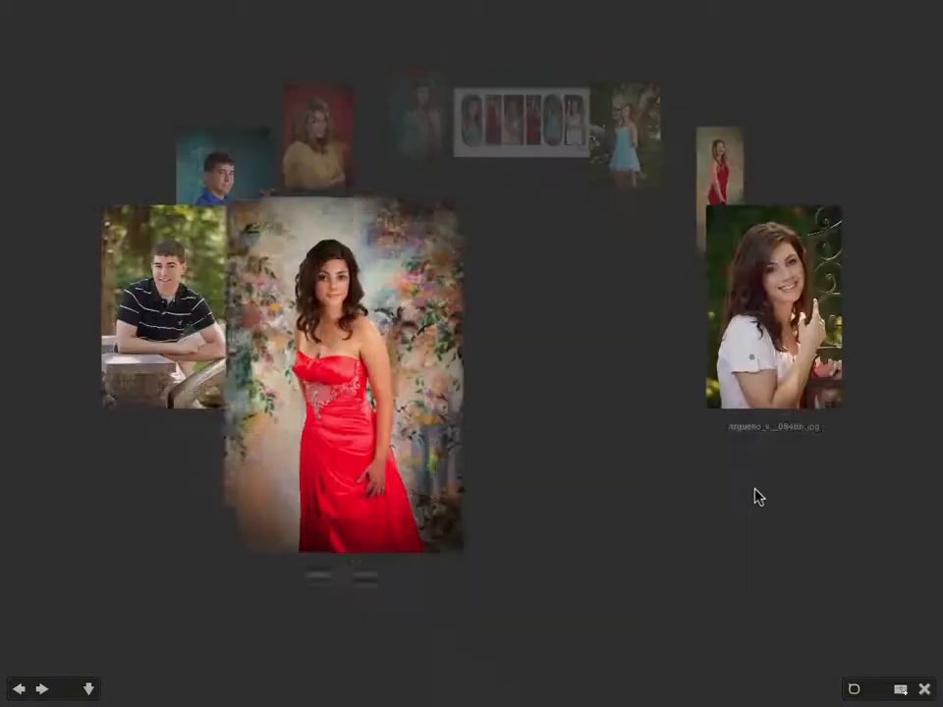
pyautogui.press('Left')
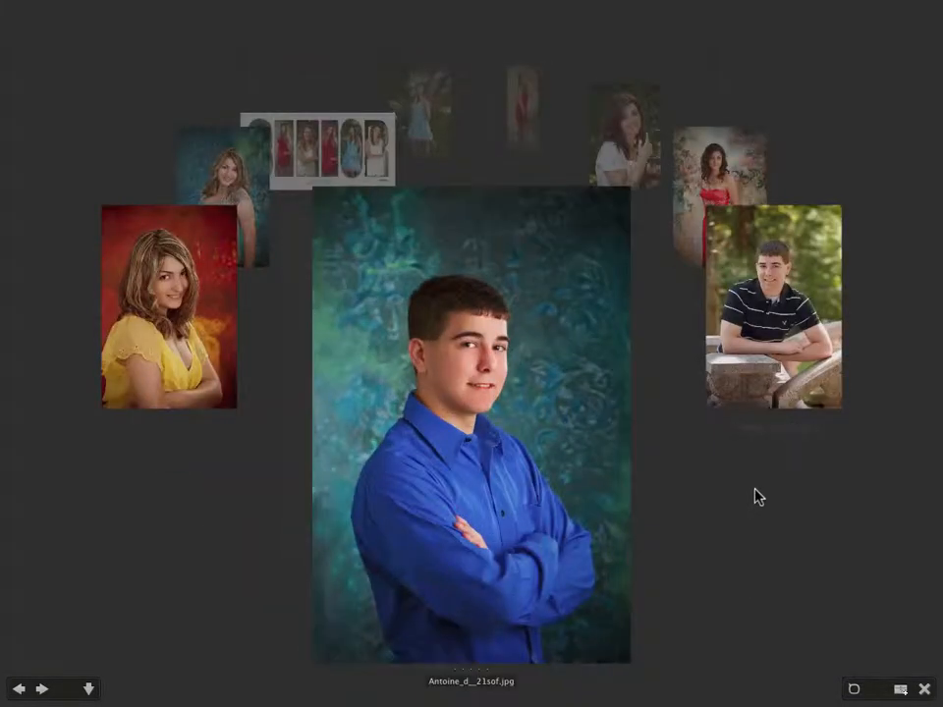
pyautogui.press('Left')
pyautogui.press('Left')
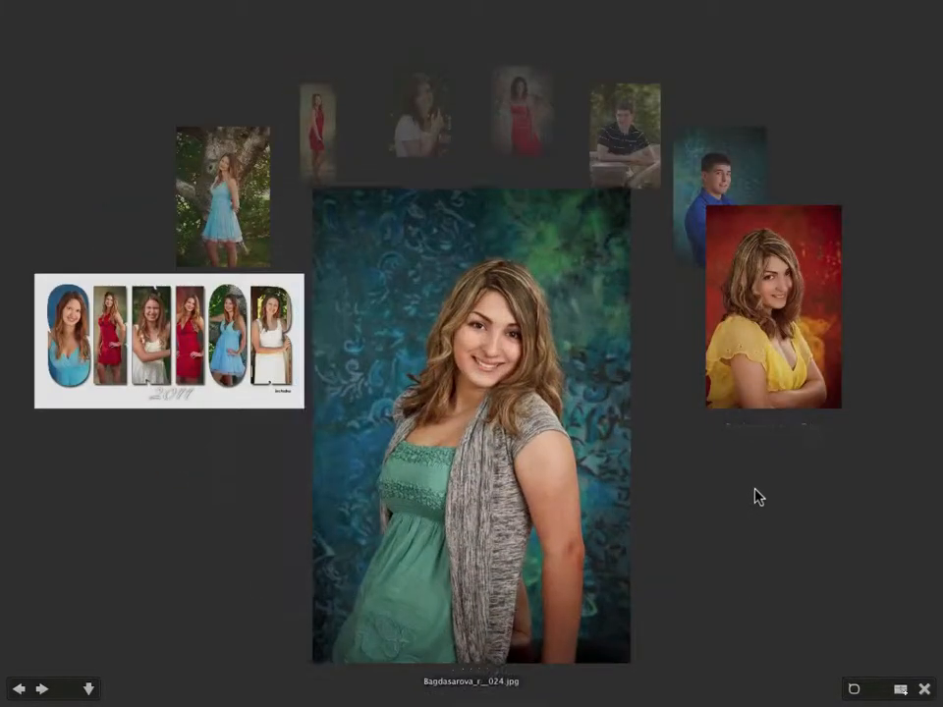
pyautogui.press('Right')
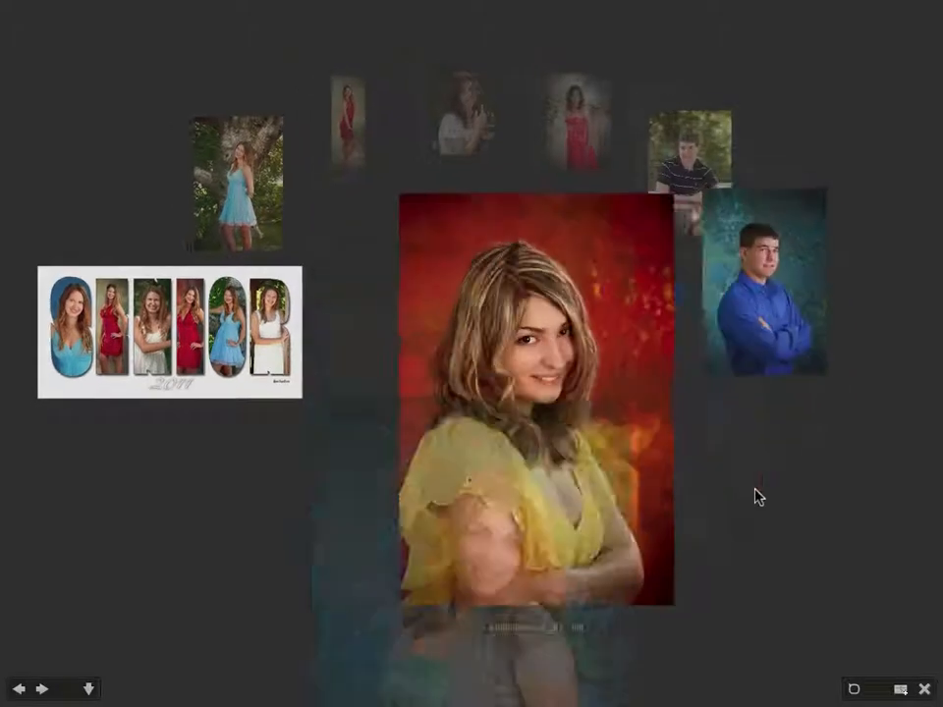
pyautogui.press('Right')
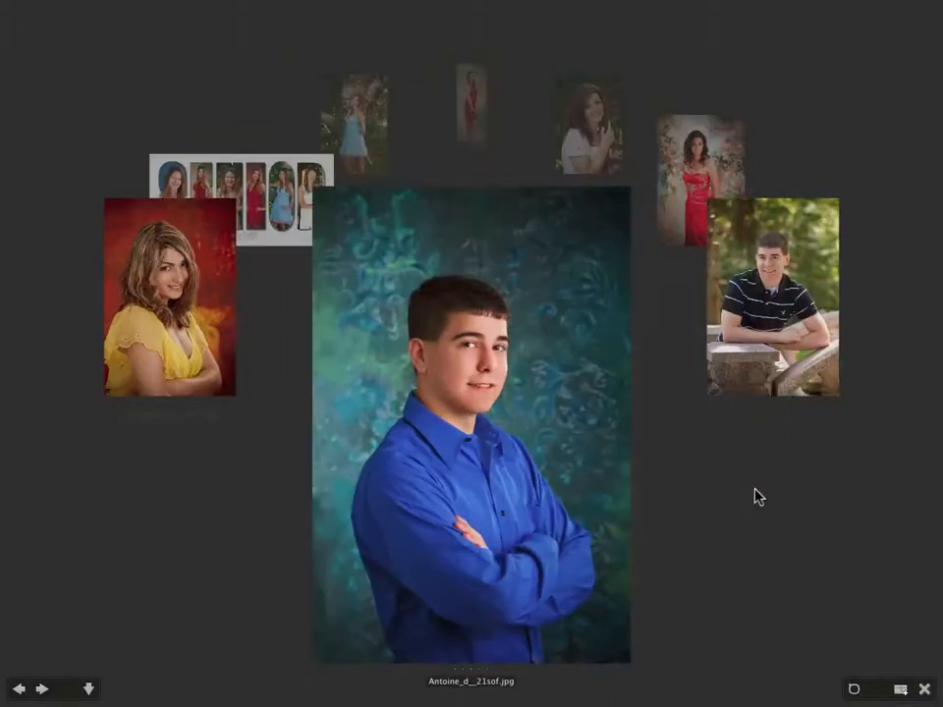
pyautogui.press('Right')
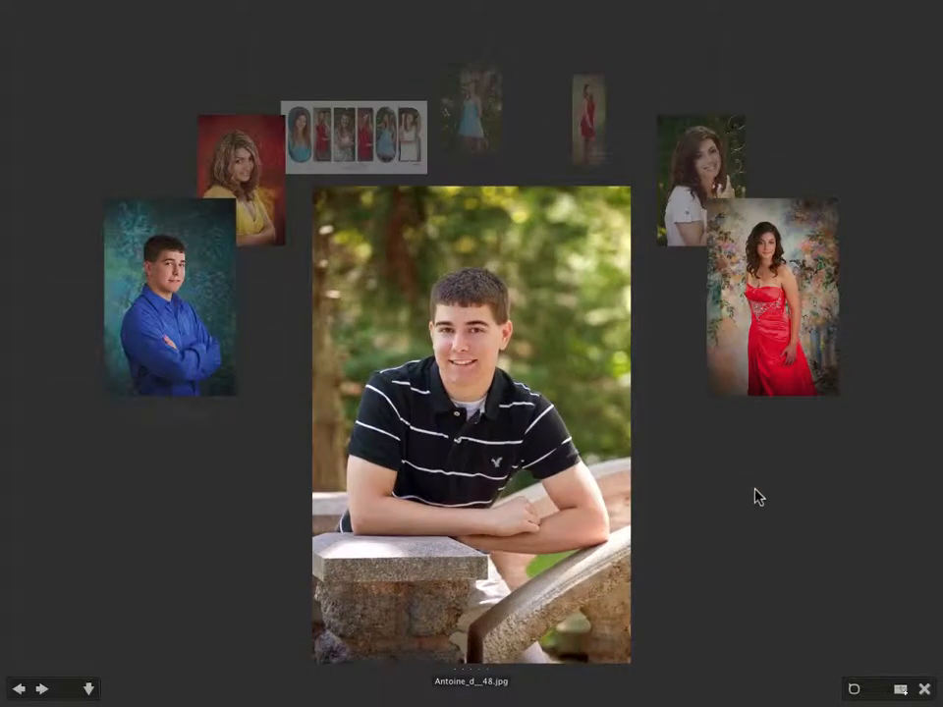
pyautogui.press('Right')
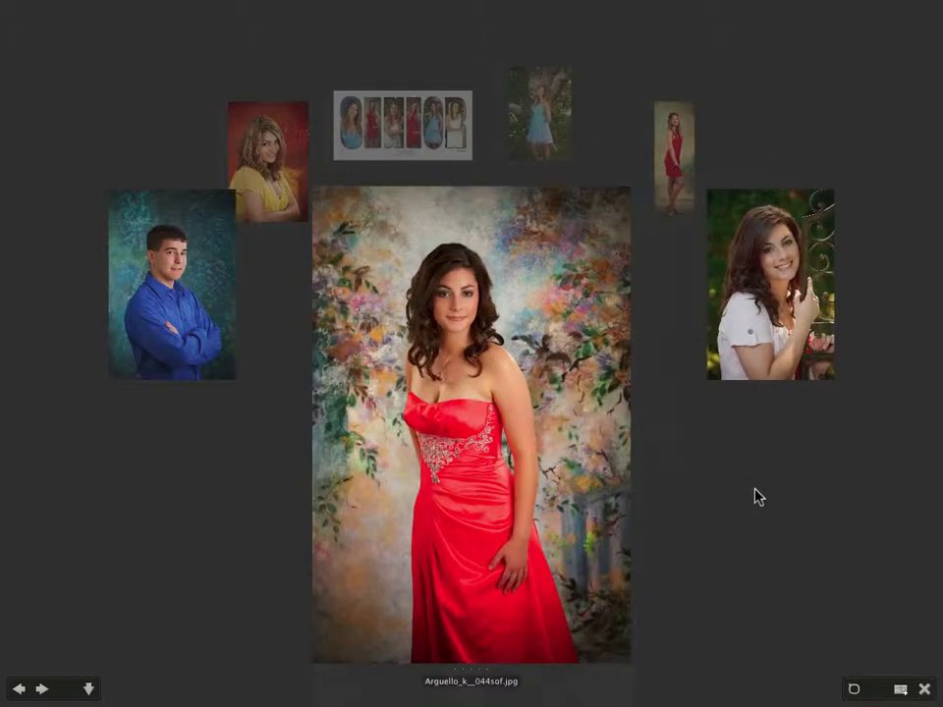
# Page forward through the review carousel, drop the short red dress and blue-shirt portraits from it, and exit Review Mode.
pyautogui.press('Right')
pyautogui.press('Right')
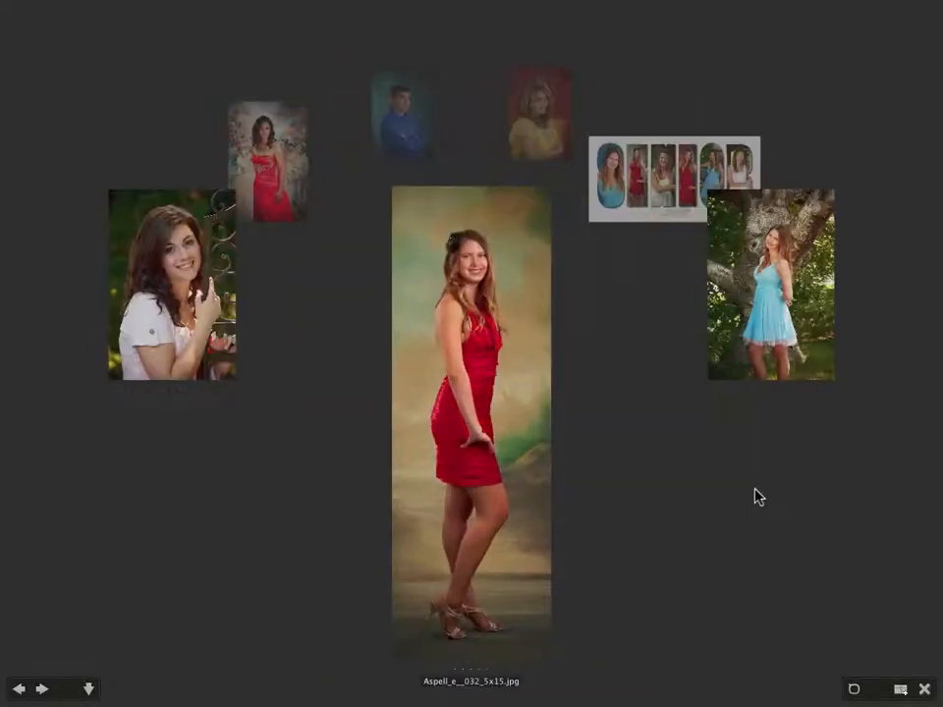
pyautogui.press('Right')
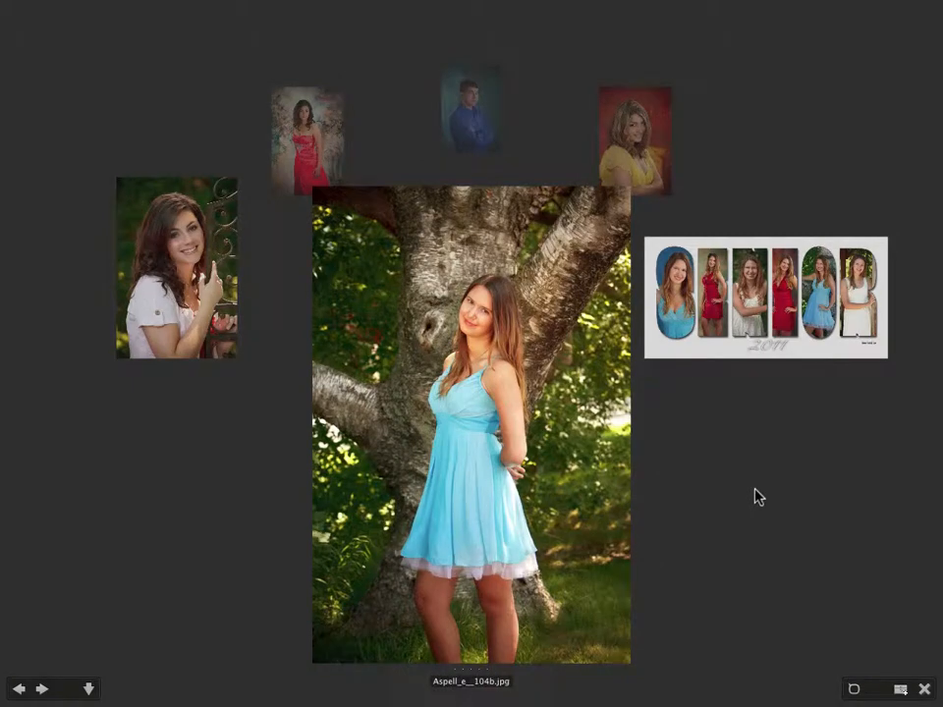
pyautogui.click(41, 689)
pyautogui.click(41, 689)
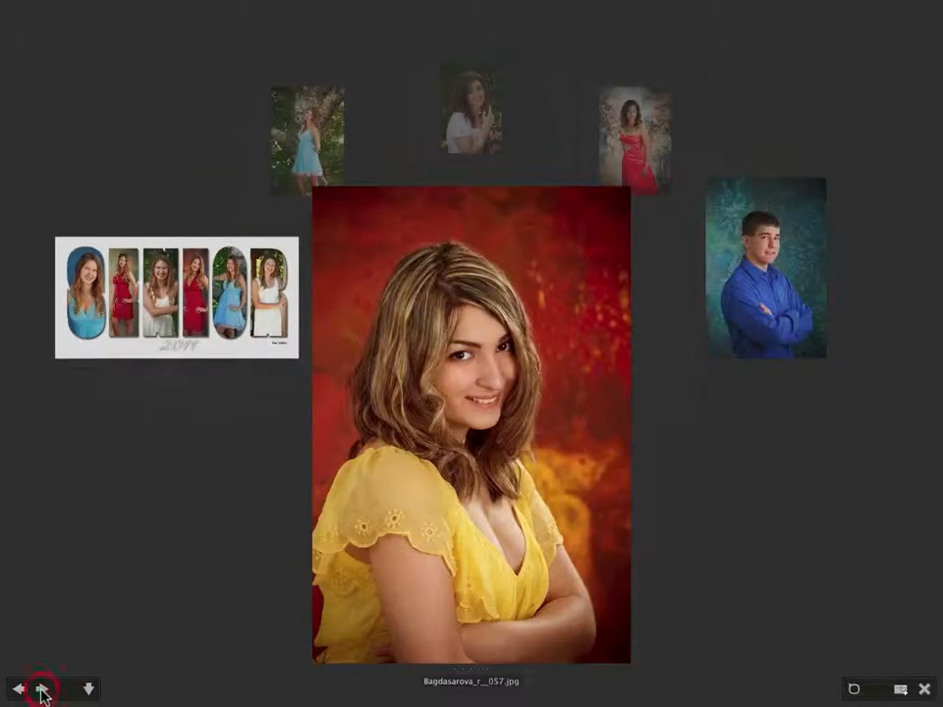
pyautogui.click(41, 690)
pyautogui.click(88, 689)
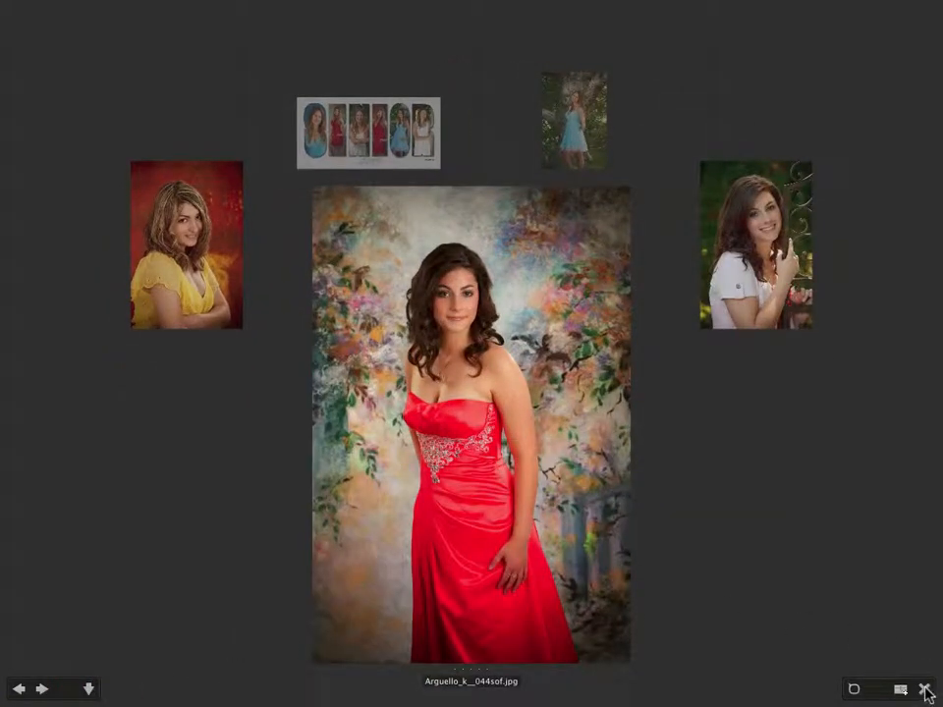
pyautogui.click(924, 690)
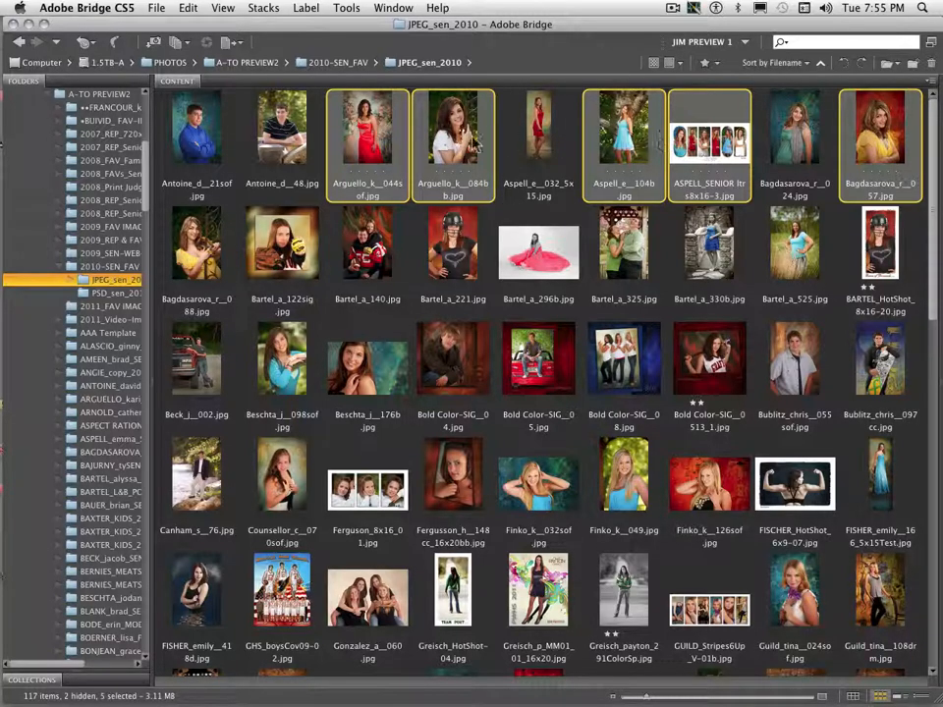
# Select the first four photos in the folder and look at the Refine commands available for them.
pyautogui.click(370, 149)
pyautogui.click(374, 224)
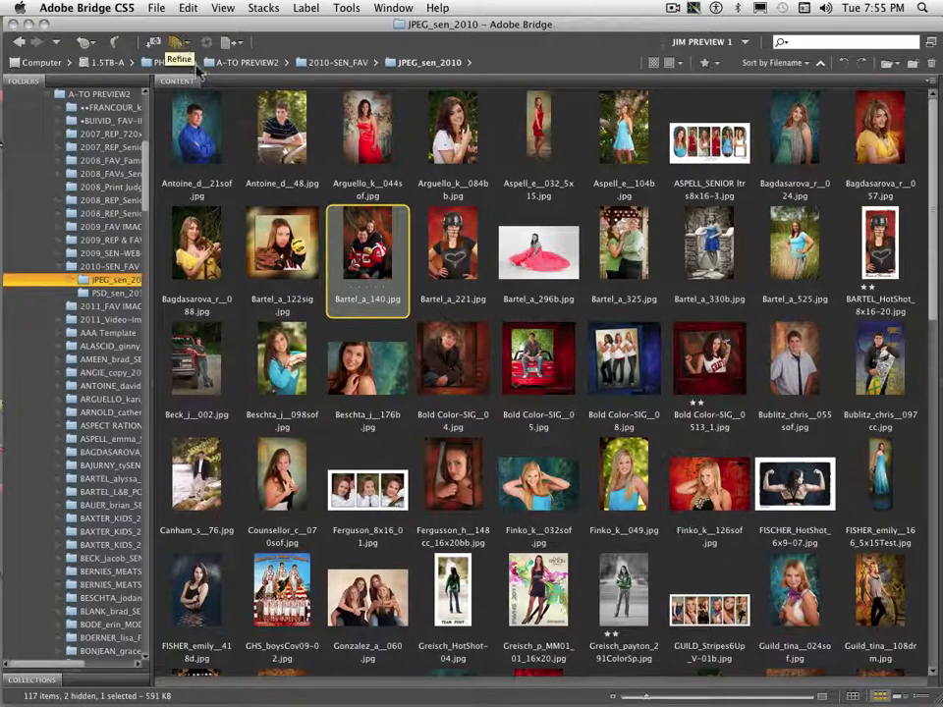
pyautogui.click(207, 133)
pyautogui.keyDown('shift'); pyautogui.click(452, 128); pyautogui.keyUp('shift')
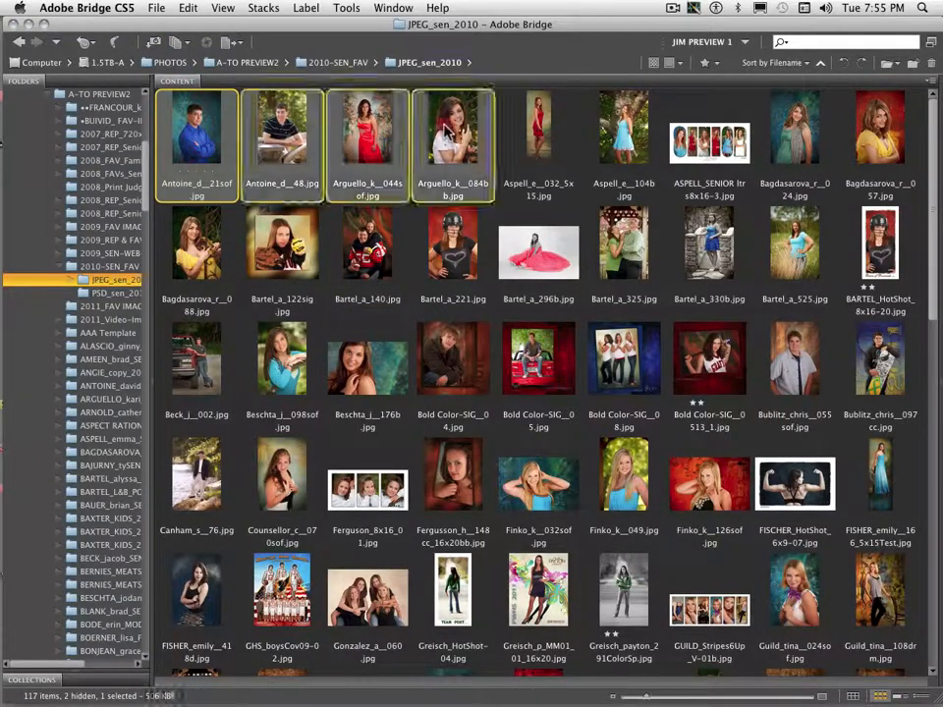
pyautogui.click(176, 42)
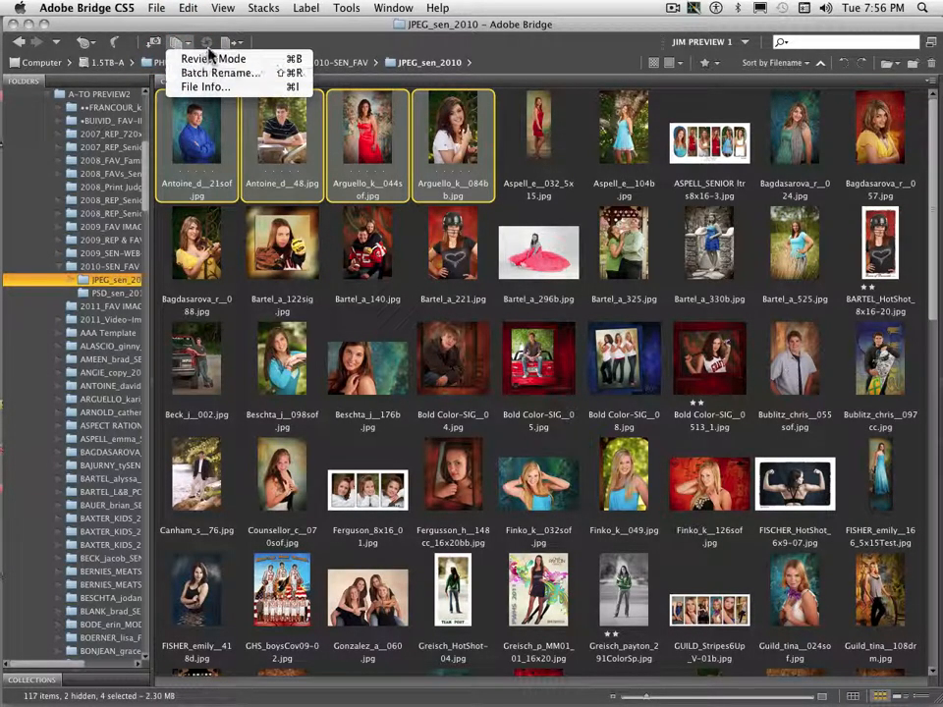
pyautogui.click(537, 157)
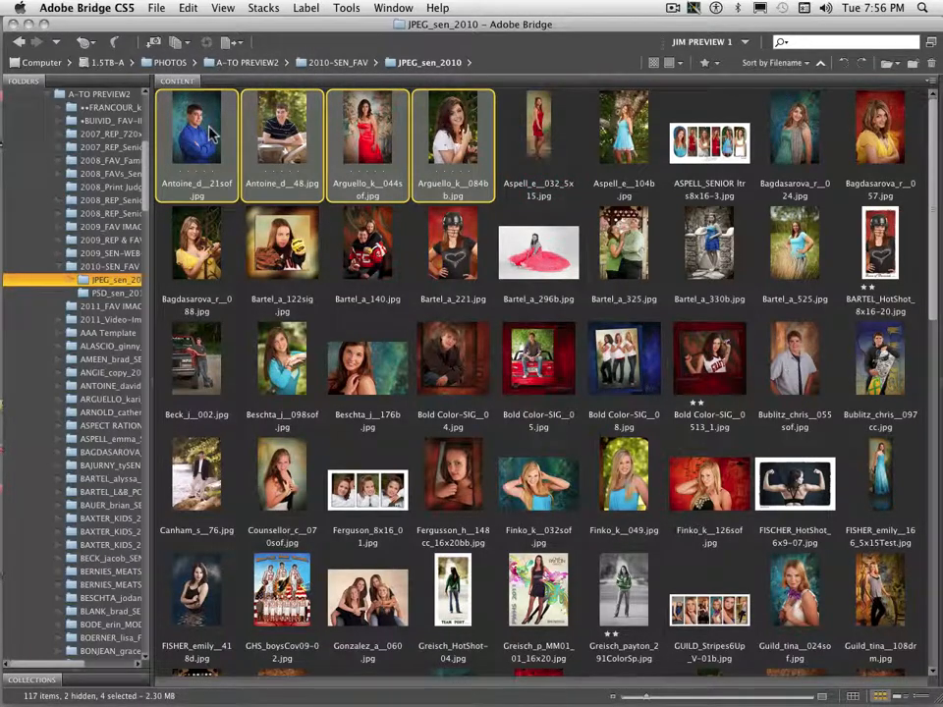
# Open the File Info of only the first photo and move its dialog up to the window's upper edge.
pyautogui.click(158, 109)
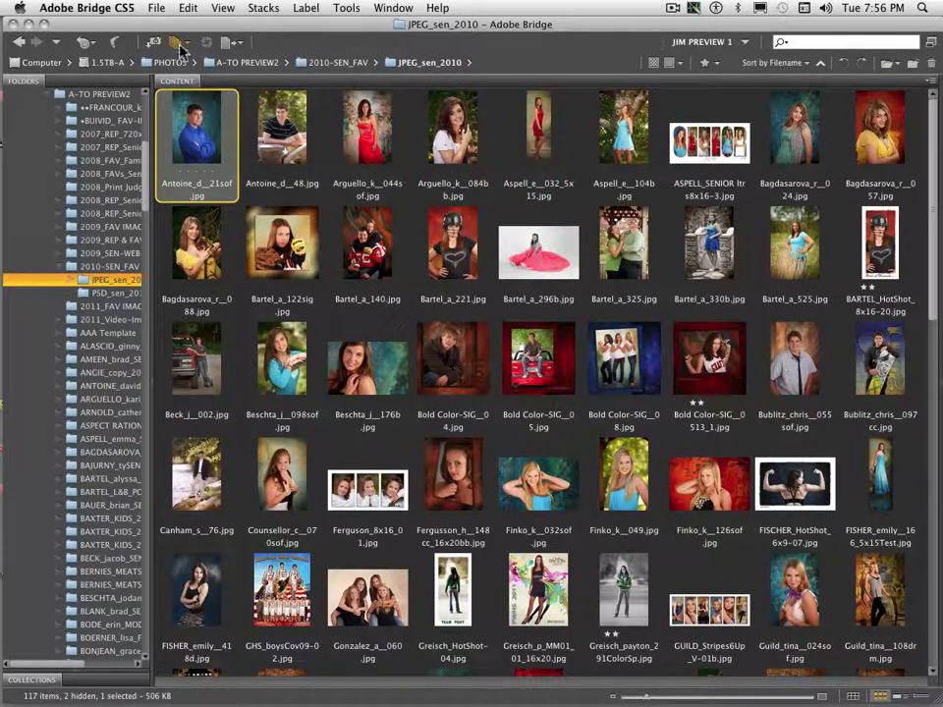
pyautogui.click(177, 42)
pyautogui.click(195, 93)
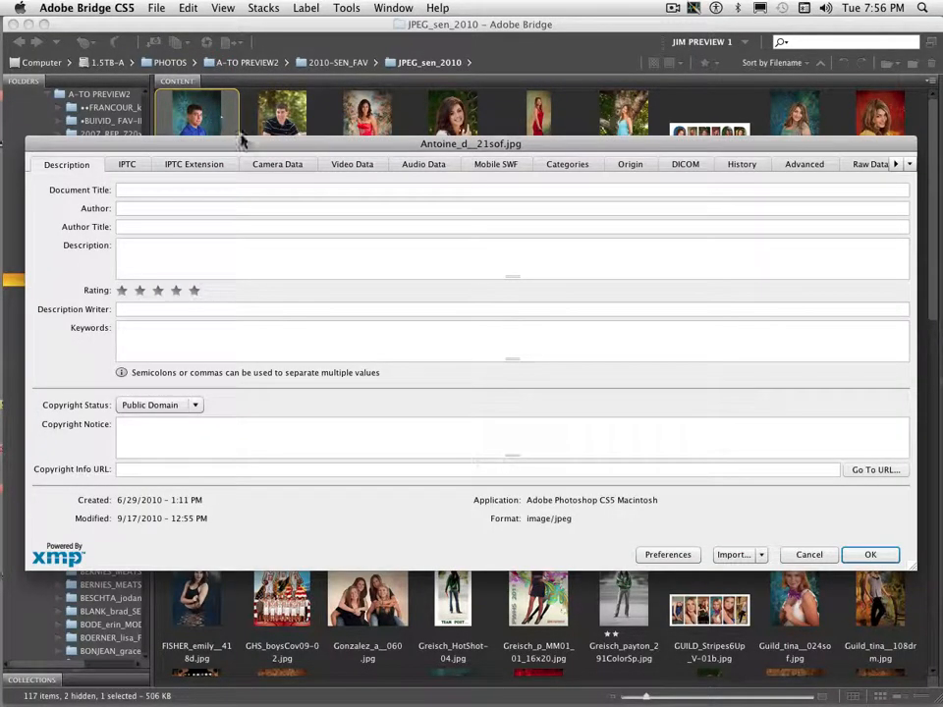
pyautogui.moveTo(236, 143); pyautogui.dragTo(232, 49)
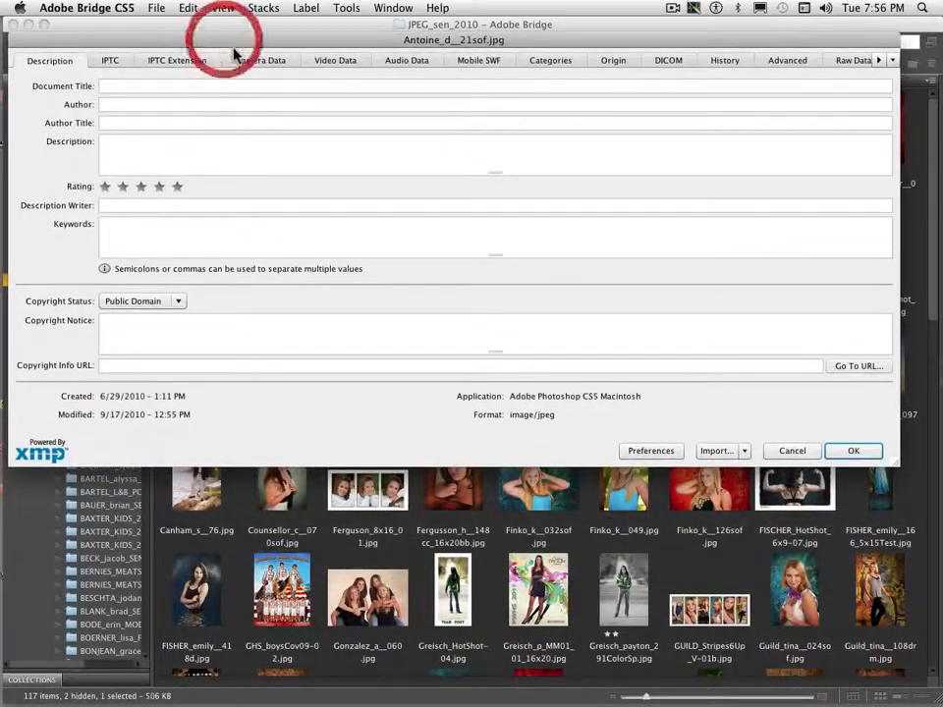
# Review the photo's IPTC, IPTC Extension, Camera Data and Raw Data metadata, and close File Info with OK.
pyautogui.click(106, 60)
pyautogui.click(171, 59)
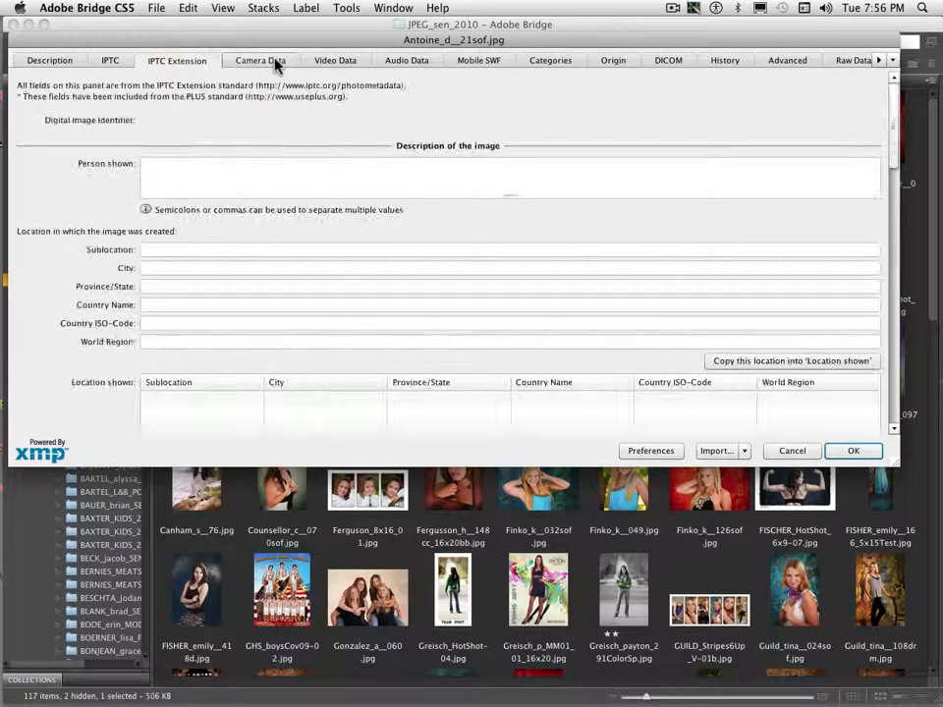
pyautogui.click(275, 61)
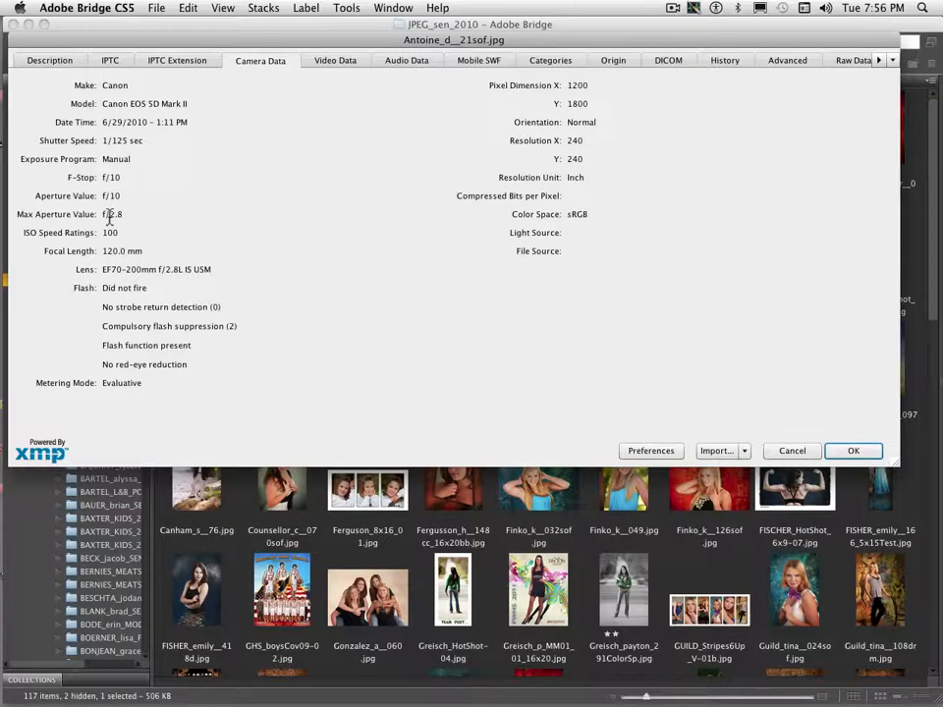
pyautogui.click(846, 62)
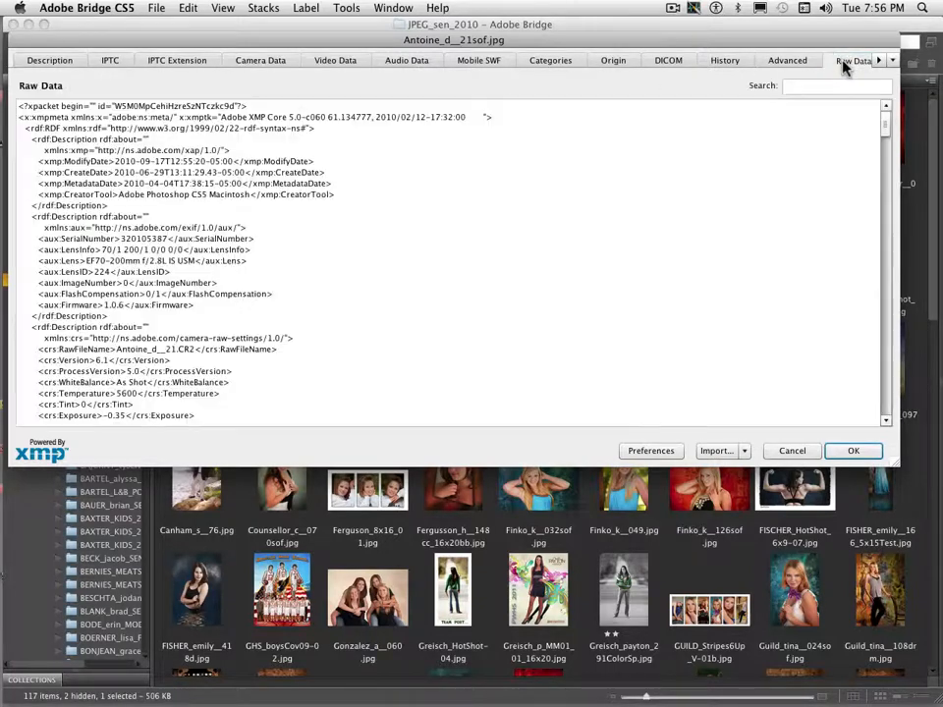
pyautogui.moveTo(884, 129); pyautogui.dragTo(829, 81)
pyautogui.click(880, 60)
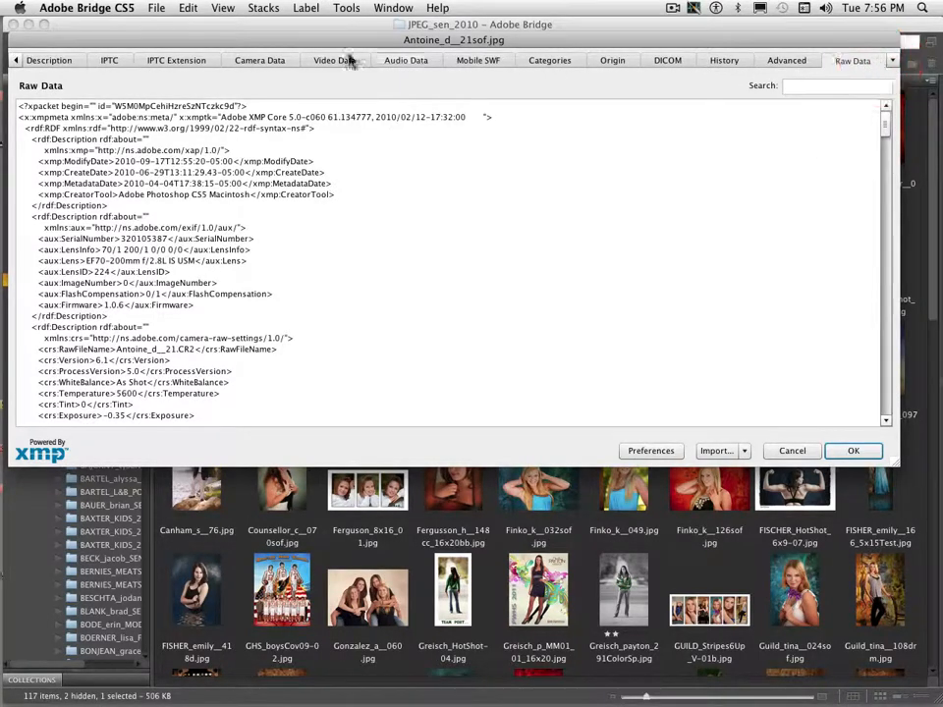
pyautogui.click(851, 452)
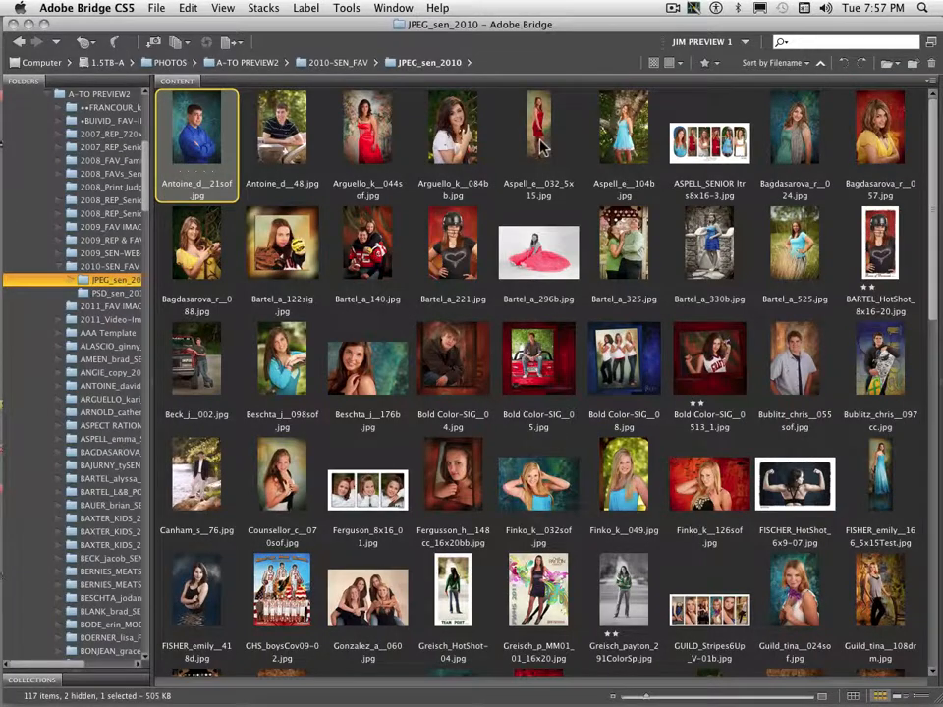
# Select all nine photos in the first row and bring them into the Output workspace.
pyautogui.keyDown('shift'); pyautogui.click(862, 127); pyautogui.keyUp('shift')
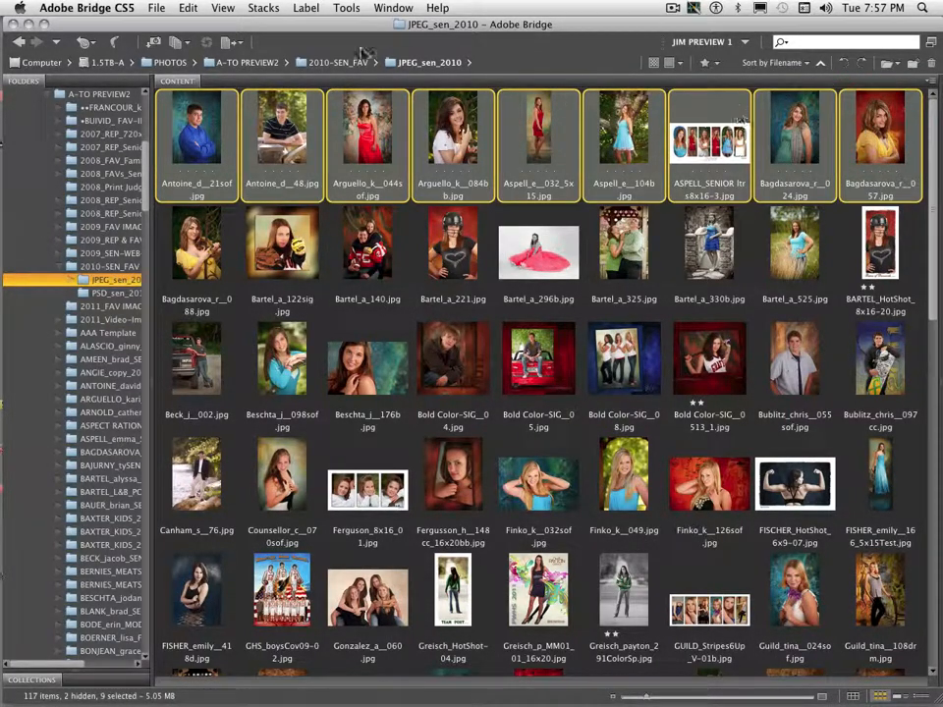
pyautogui.click(233, 43)
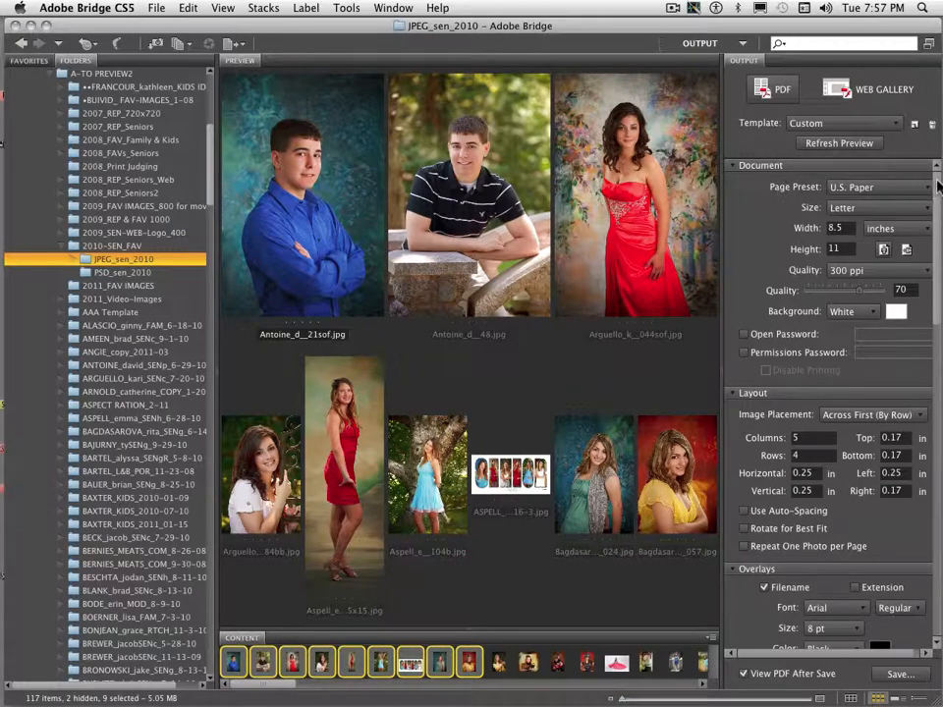
# Preview the PDF layout with the 2x2 template, first in landscape and again as a portrait 8.5 x 11 inch page.
pyautogui.click(850, 123)
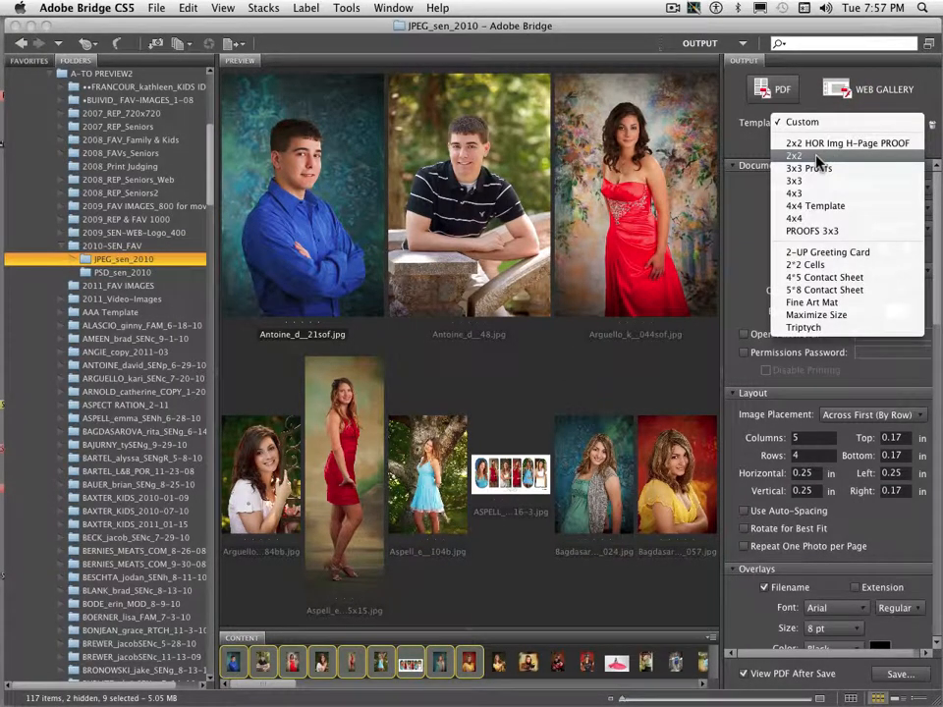
pyautogui.click(816, 156)
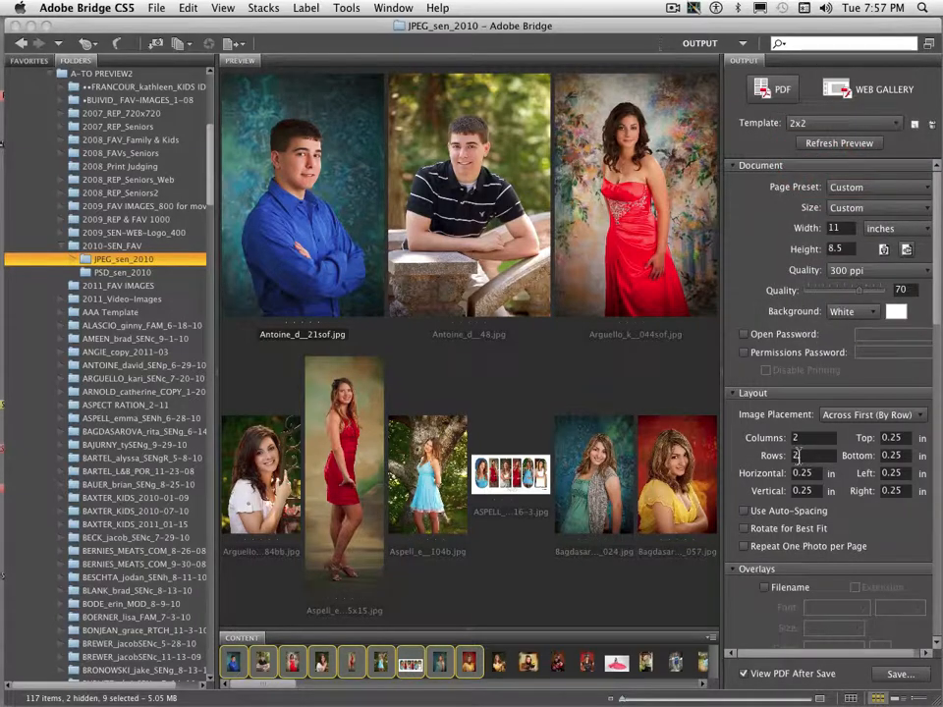
pyautogui.click(826, 146)
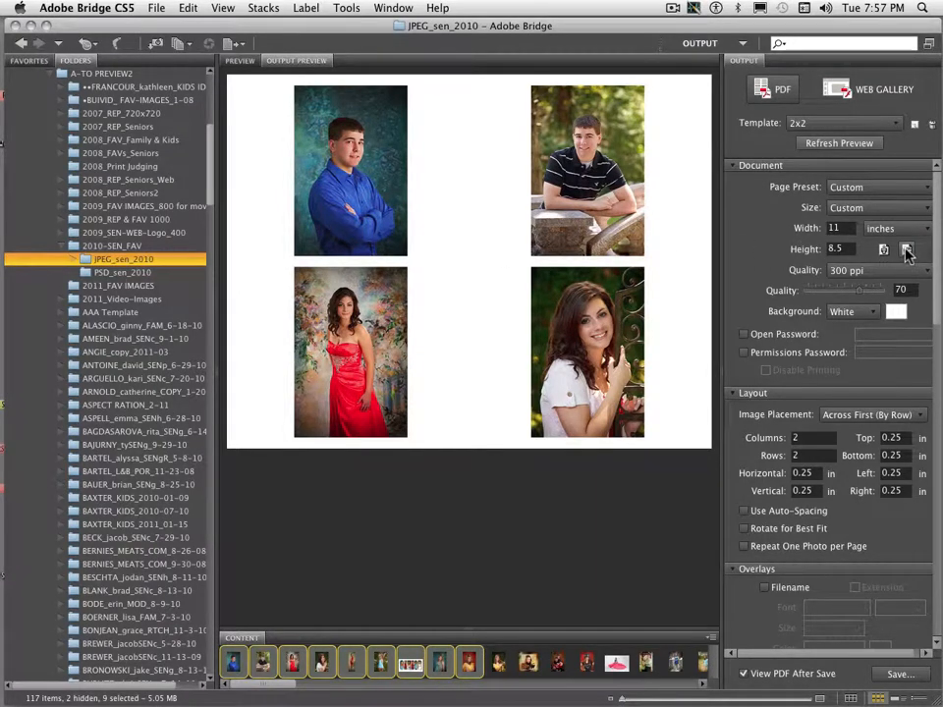
pyautogui.click(884, 251)
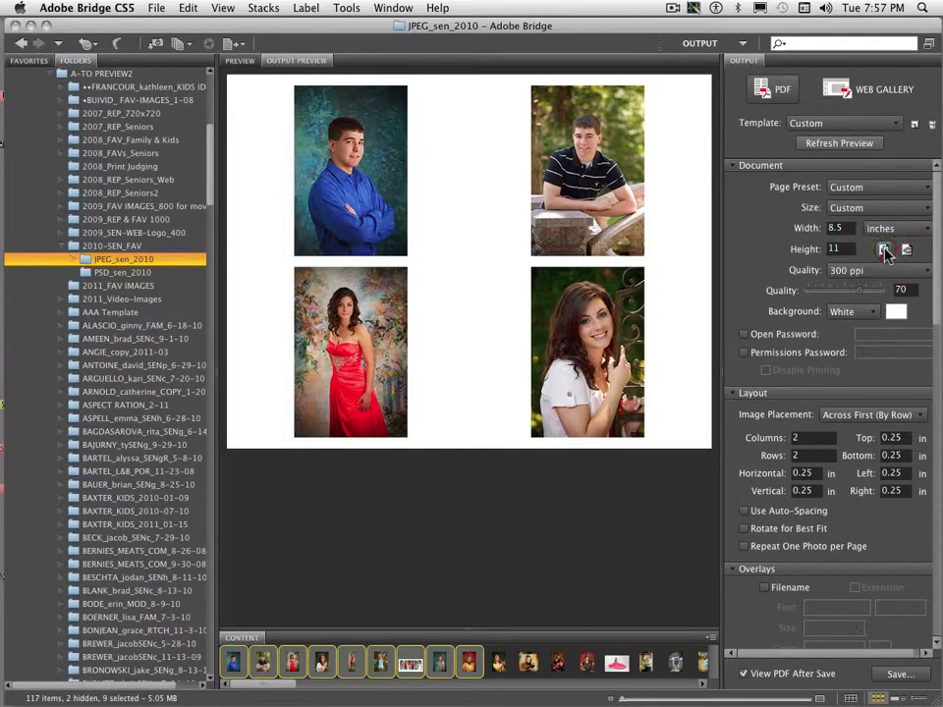
pyautogui.click(834, 145)
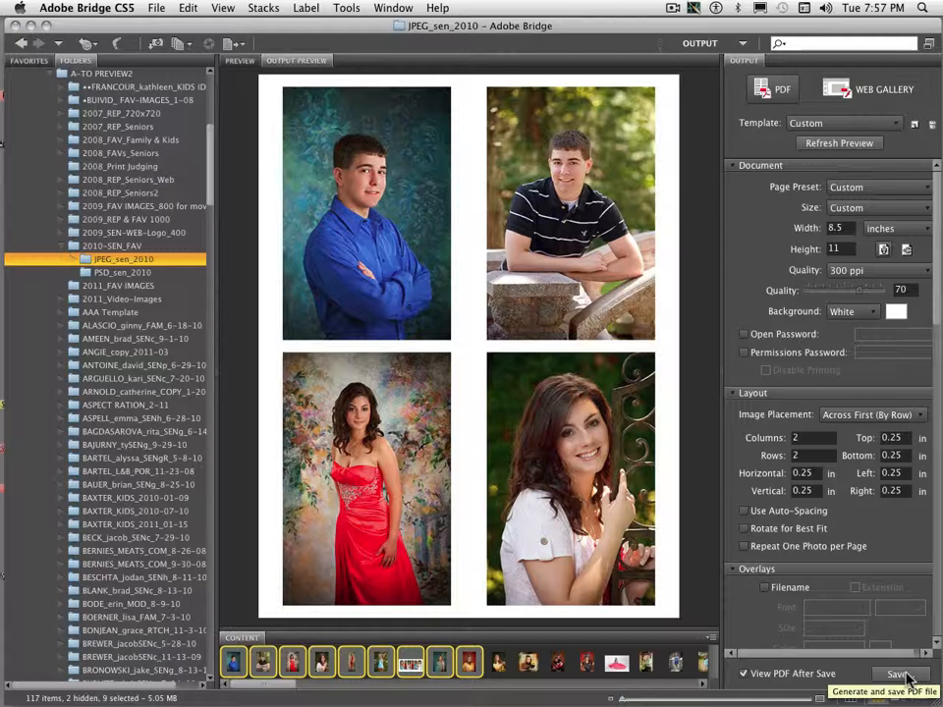
# Check the resolution choices for the PDF and look over the layout and overlay settings.
pyautogui.click(936, 237)
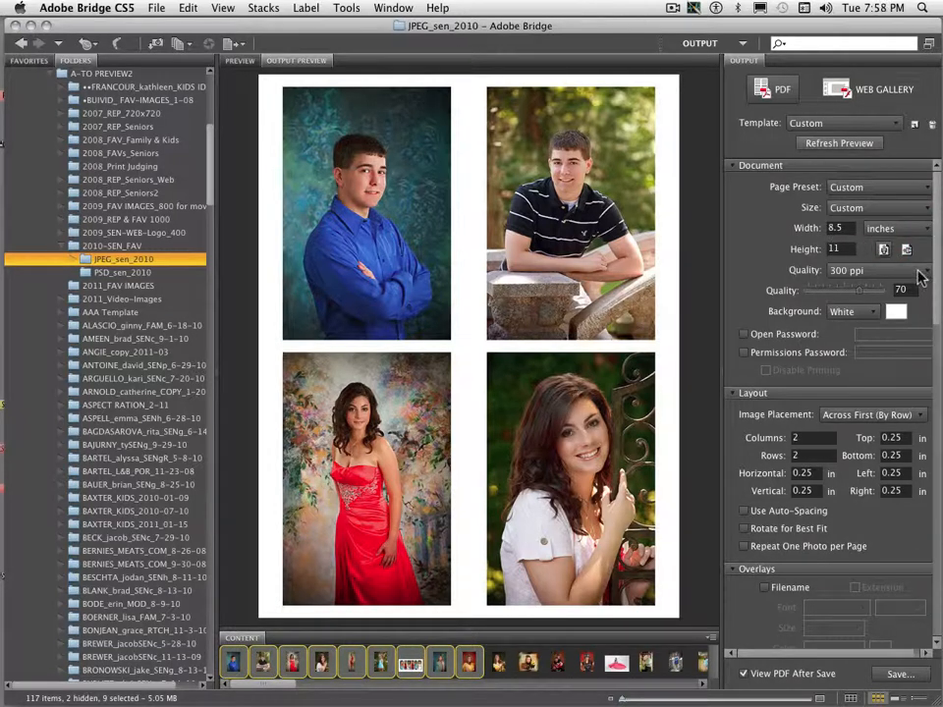
pyautogui.click(919, 274)
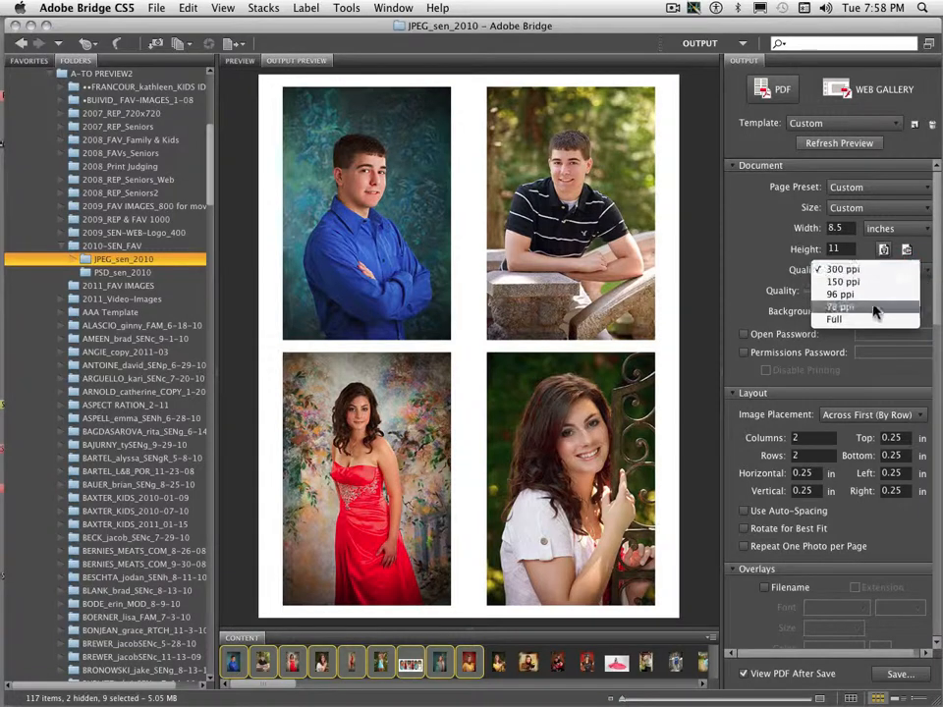
pyautogui.click(762, 218)
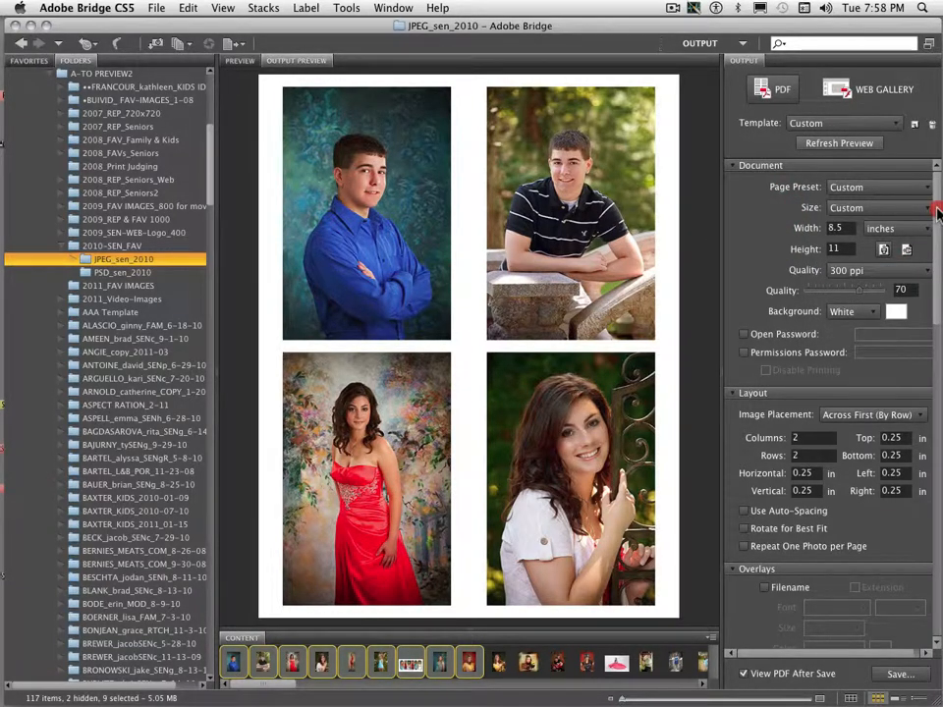
pyautogui.moveTo(935, 214)
pyautogui.mouseDown()
pyautogui.moveTo(938, 239)
pyautogui.moveTo(937, 222)
pyautogui.mouseUp()
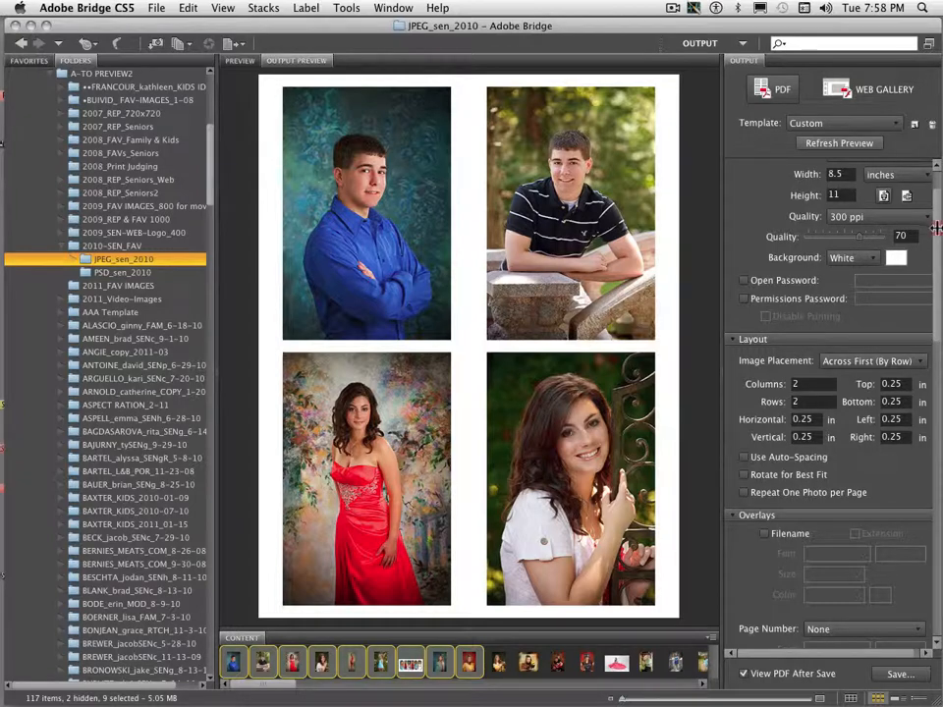
pyautogui.moveTo(937, 227); pyautogui.dragTo(939, 268)
# Apply the 4x4 template to the PDF and refresh its preview.
pyautogui.click(813, 124)
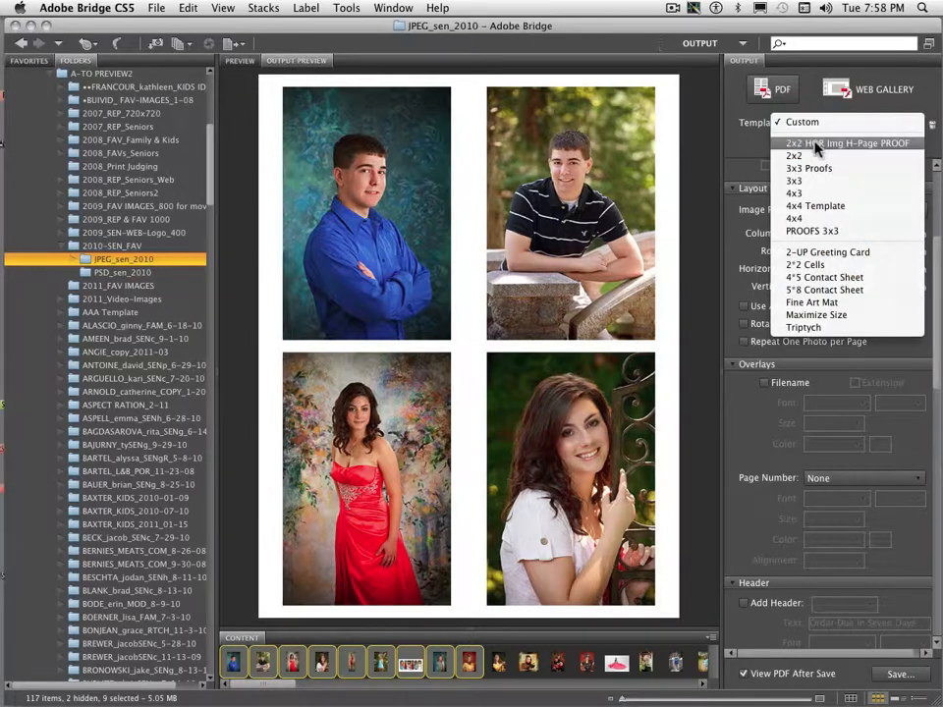
pyautogui.click(800, 218)
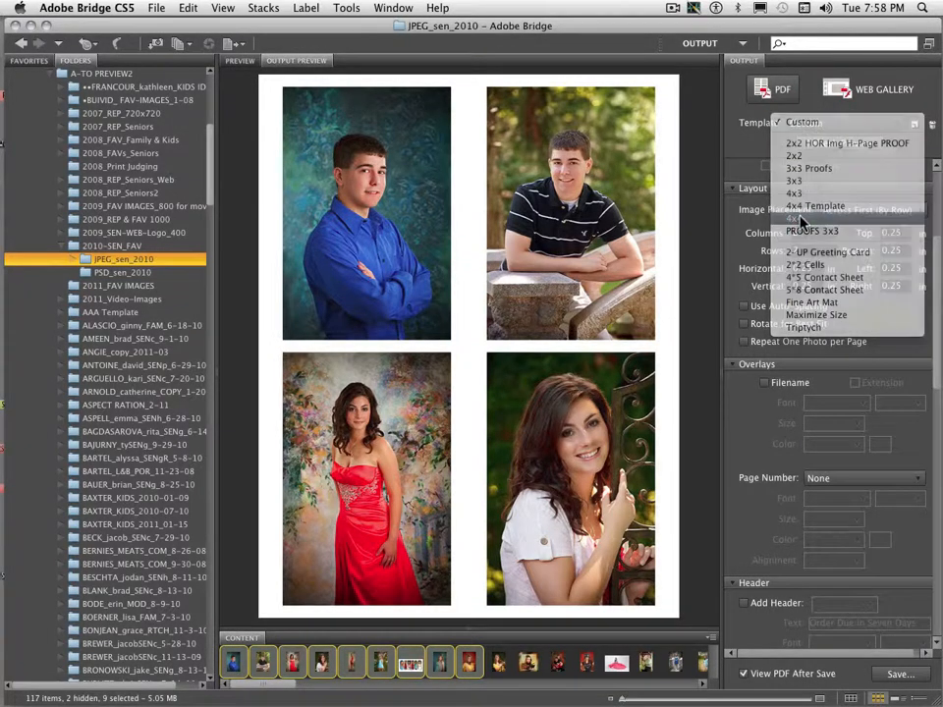
pyautogui.click(821, 144)
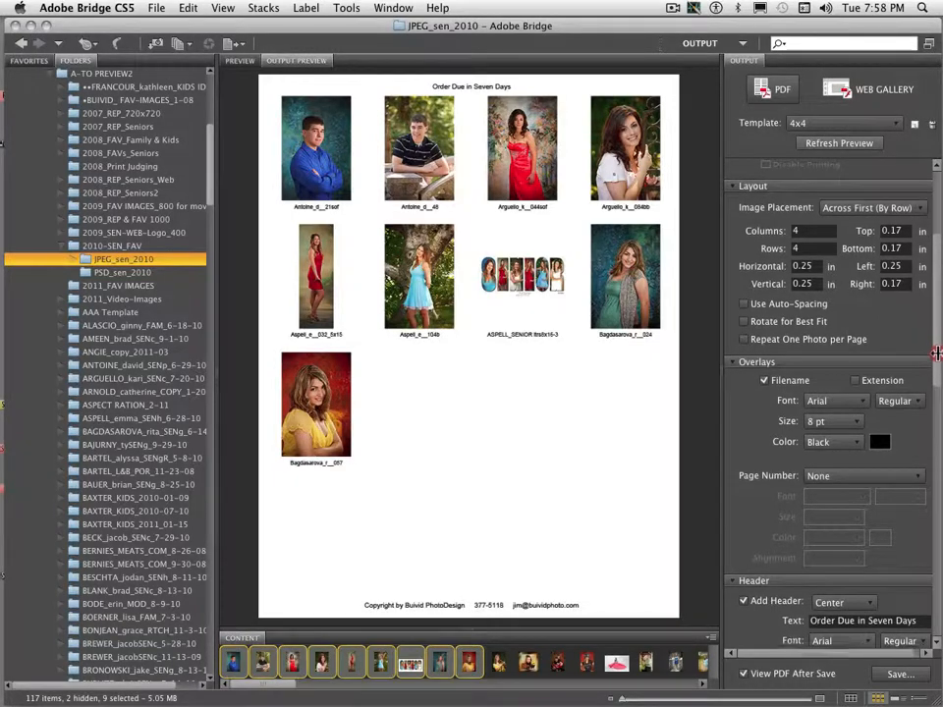
# Look over the PDF's document, layout, overlay, header, footer and playback settings, including the filename font choices.
pyautogui.moveTo(935, 351)
pyautogui.mouseDown()
pyautogui.moveTo(935, 387)
pyautogui.moveTo(935, 351)
pyautogui.mouseUp()
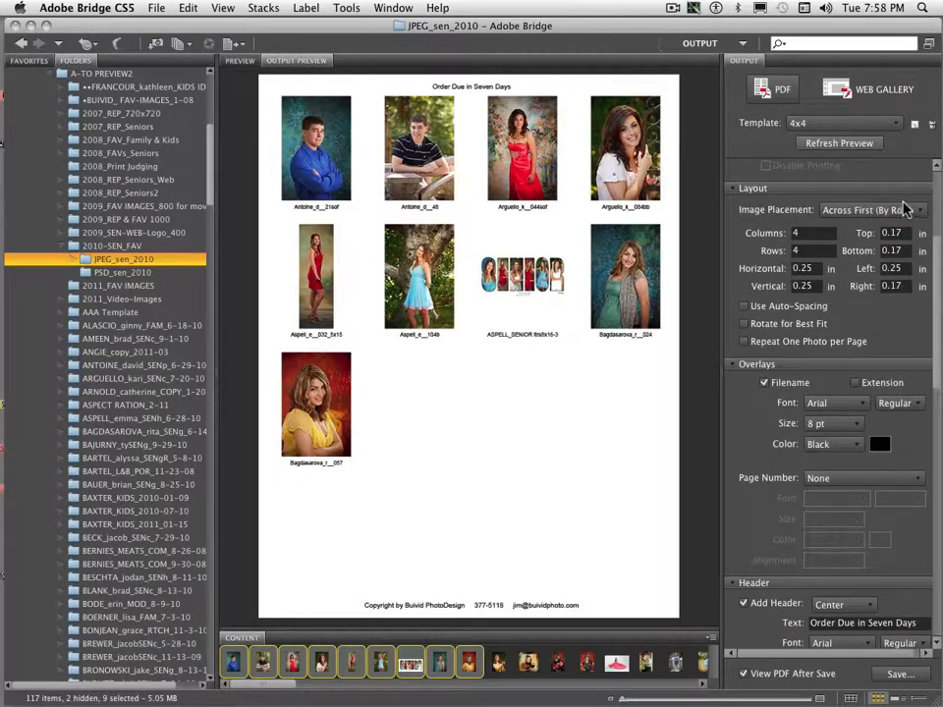
pyautogui.moveTo(937, 189); pyautogui.dragTo(937, 131)
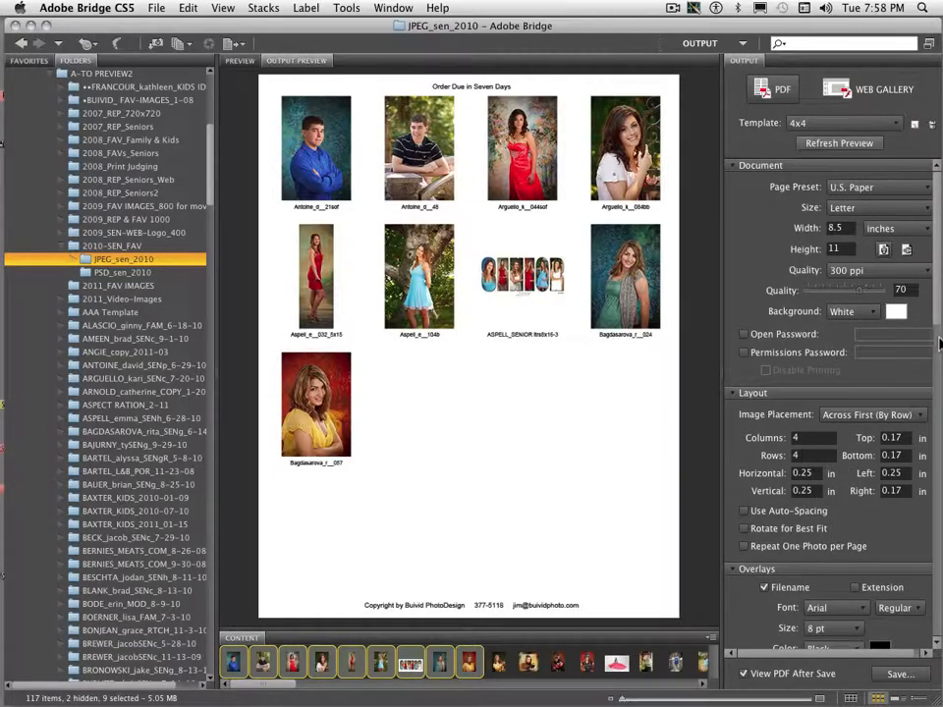
pyautogui.scroll(-5, 938, 342)
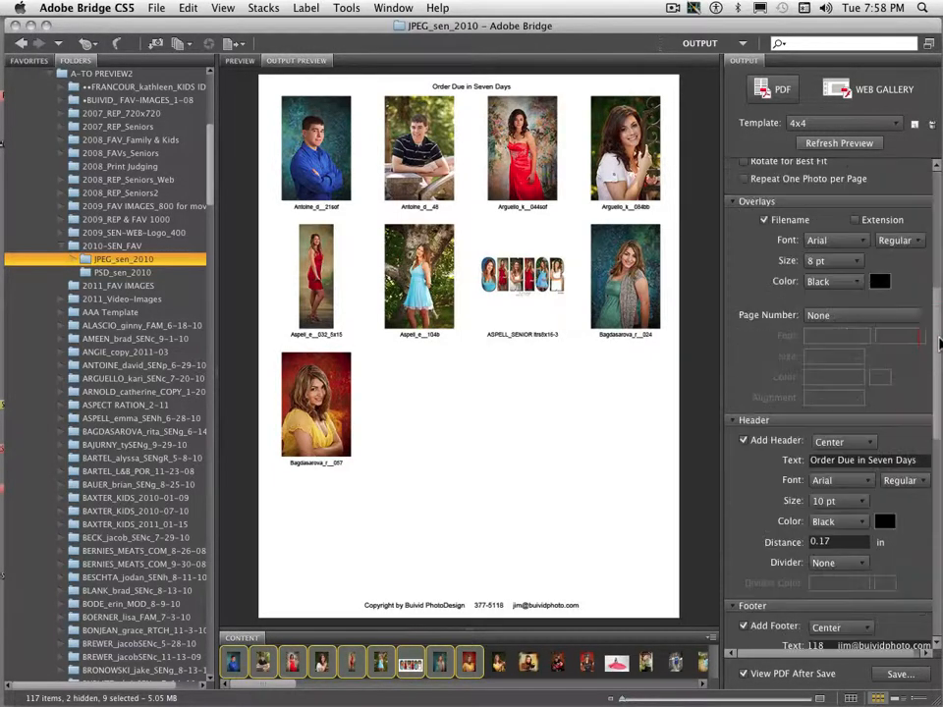
pyautogui.click(853, 245)
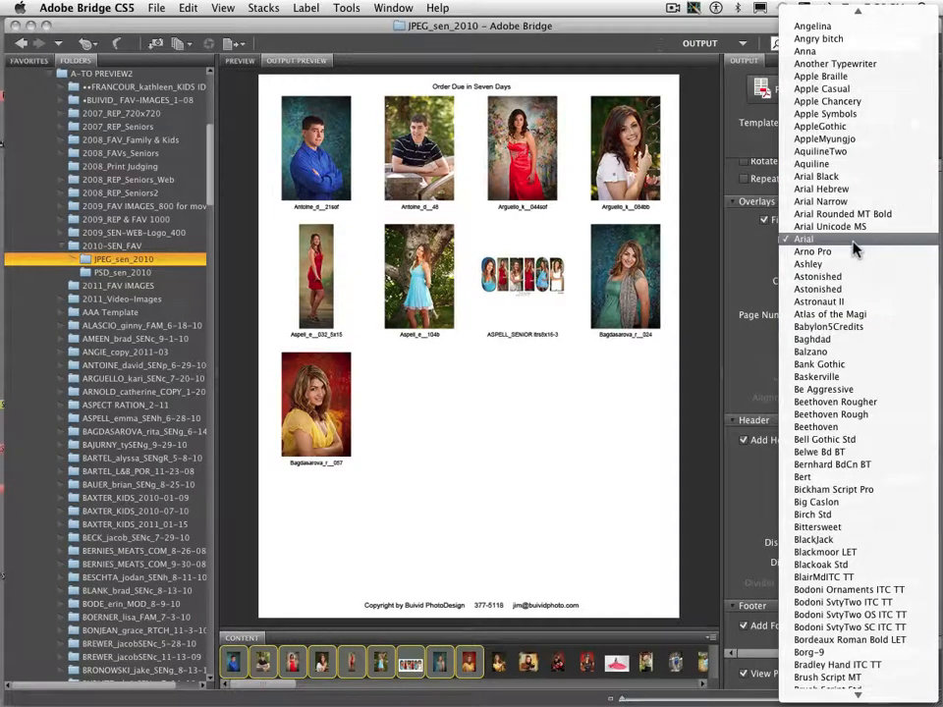
pyautogui.click(851, 240)
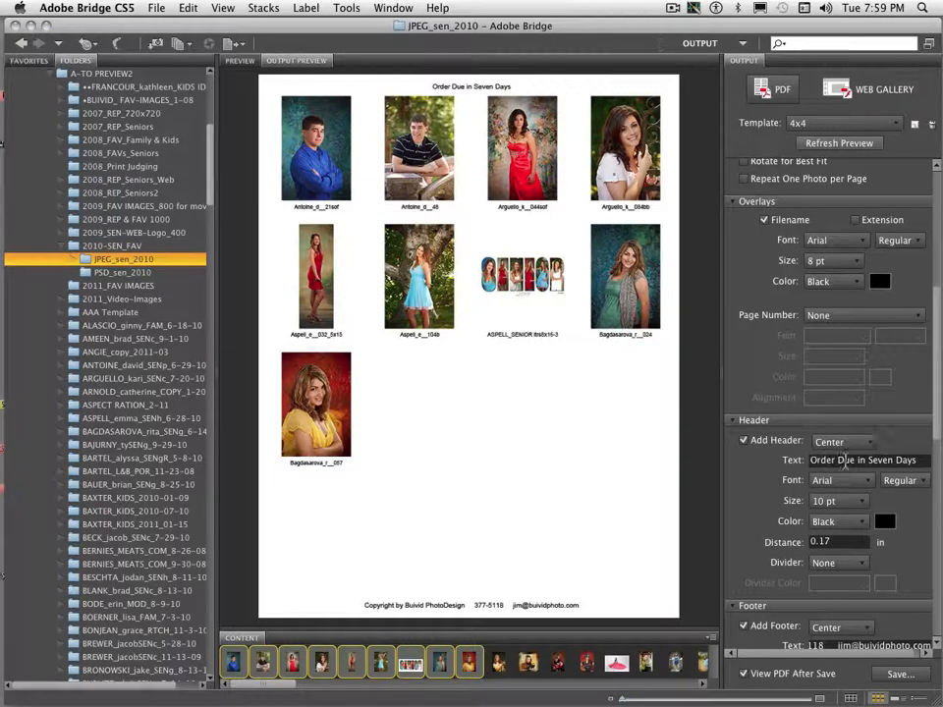
pyautogui.moveTo(939, 429); pyautogui.dragTo(938, 543)
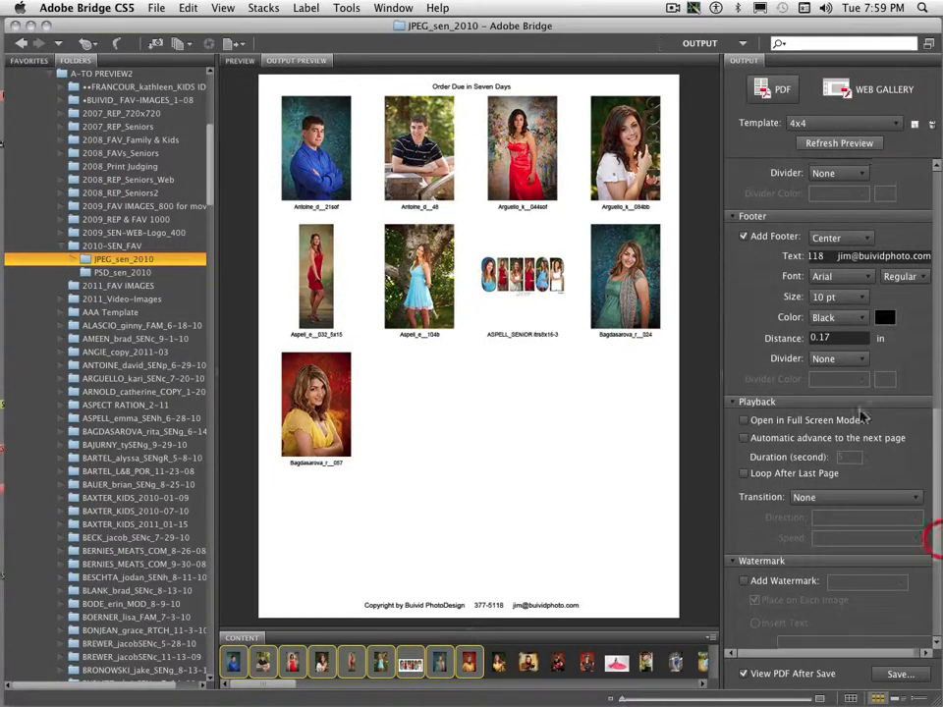
pyautogui.scroll(6, 834, 298)
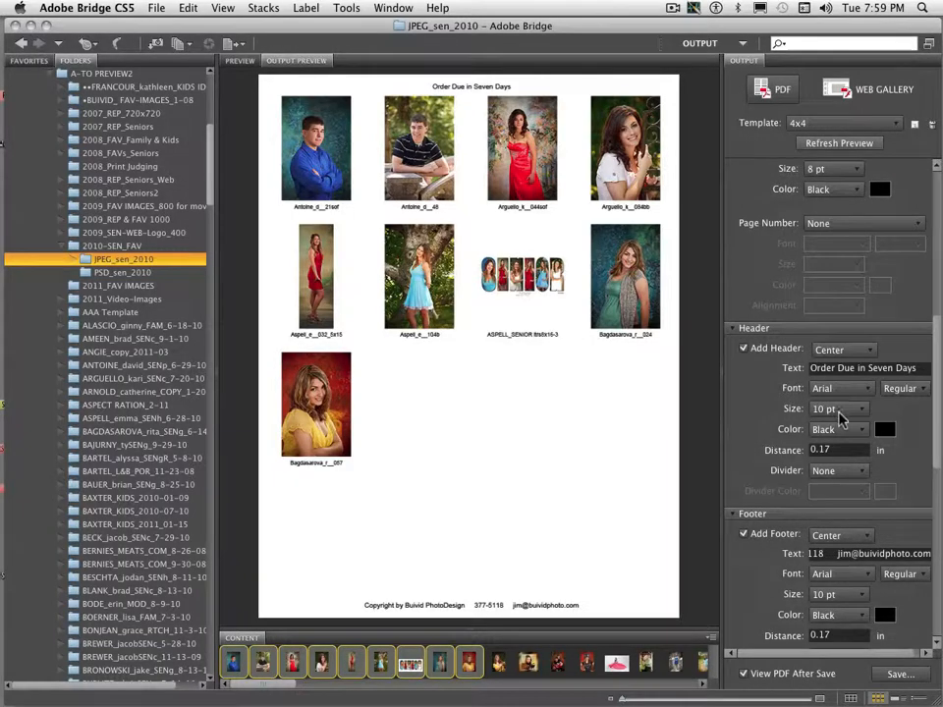
pyautogui.moveTo(938, 396); pyautogui.dragTo(930, 527)
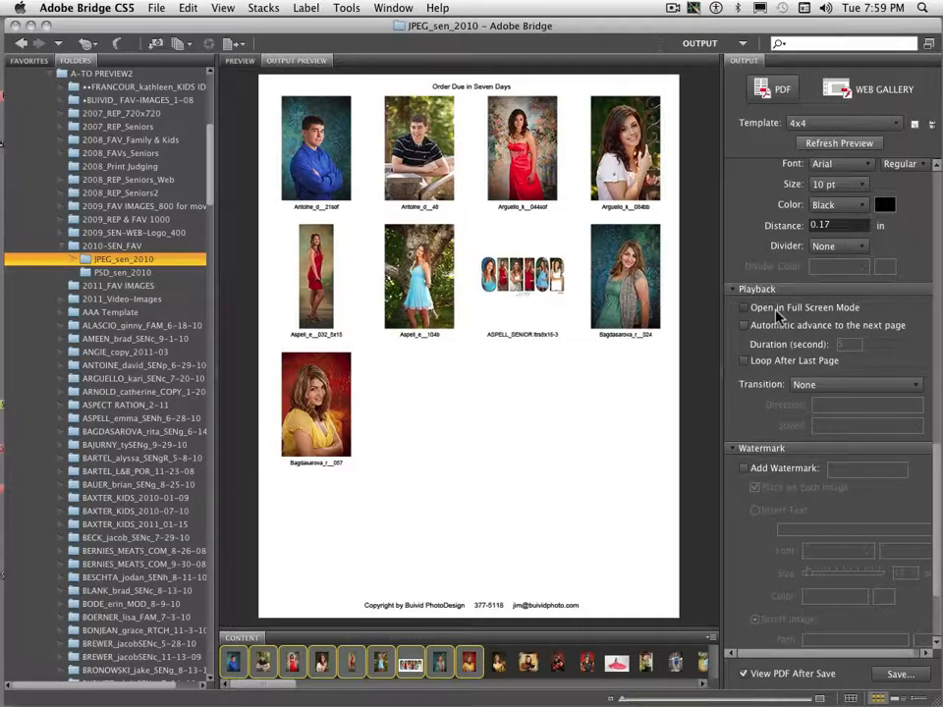
# Add a red 33 pt text watermark reading PROOF on each image and refresh the PDF preview.
pyautogui.click(744, 470)
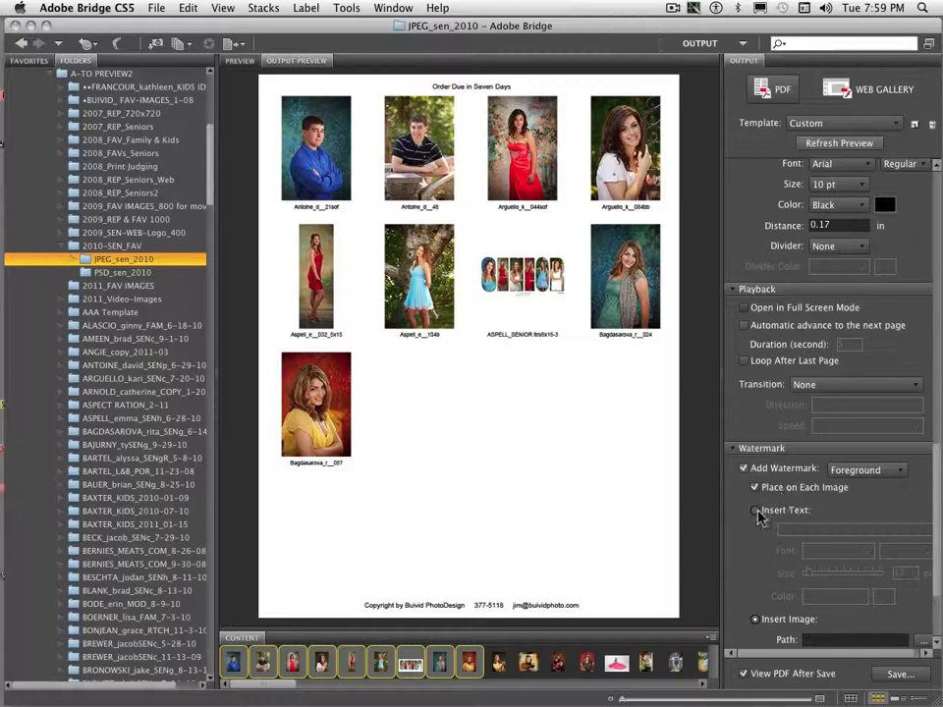
pyautogui.click(755, 510)
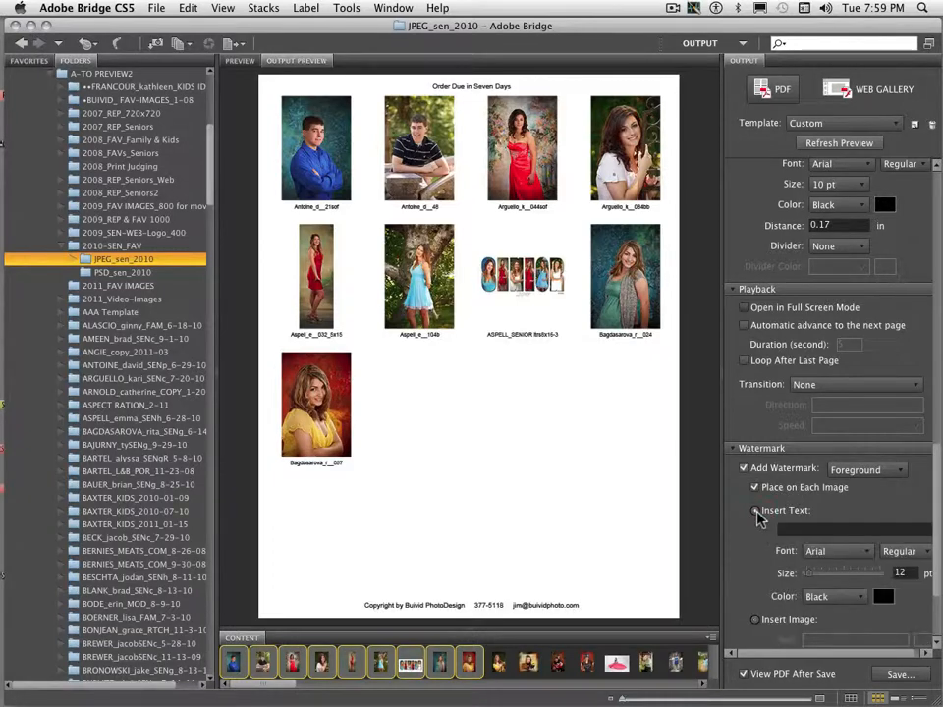
pyautogui.click(852, 596)
pyautogui.click(825, 622)
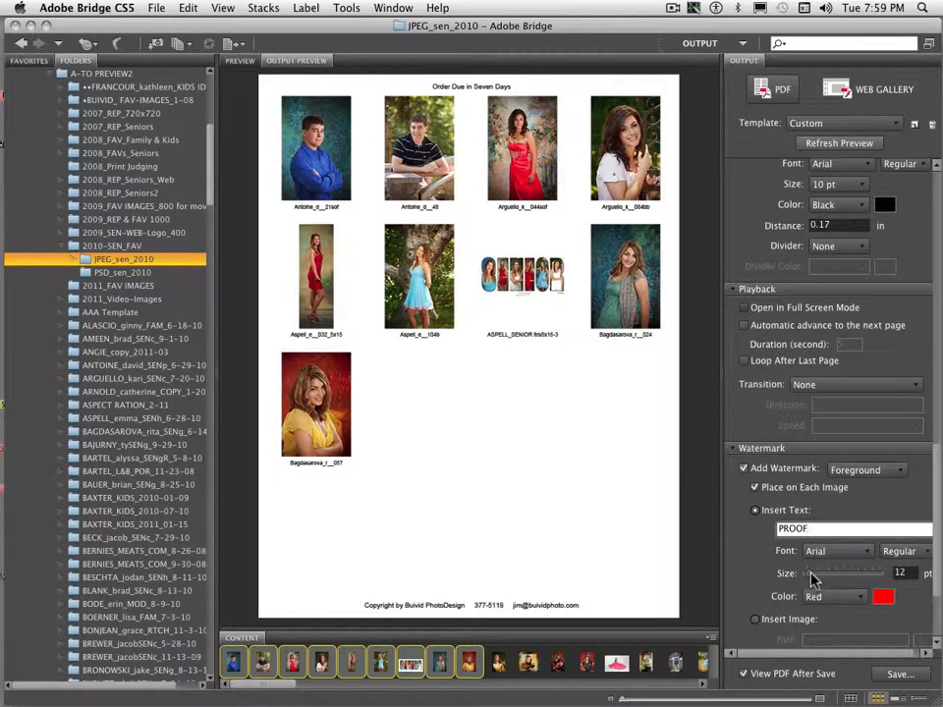
pyautogui.moveTo(816, 580); pyautogui.dragTo(819, 578)
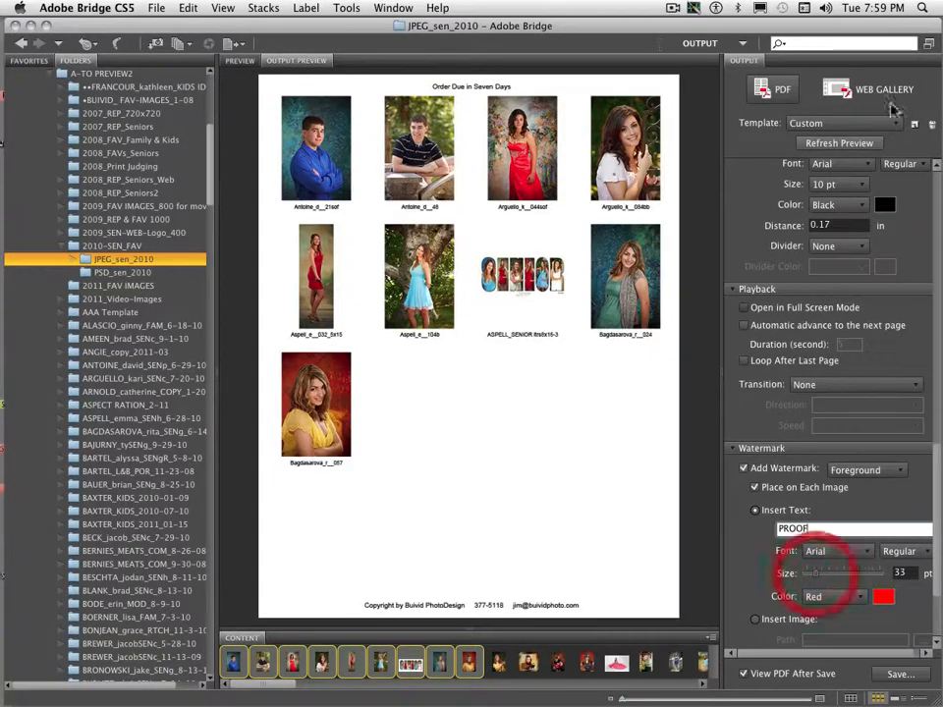
pyautogui.click(837, 145)
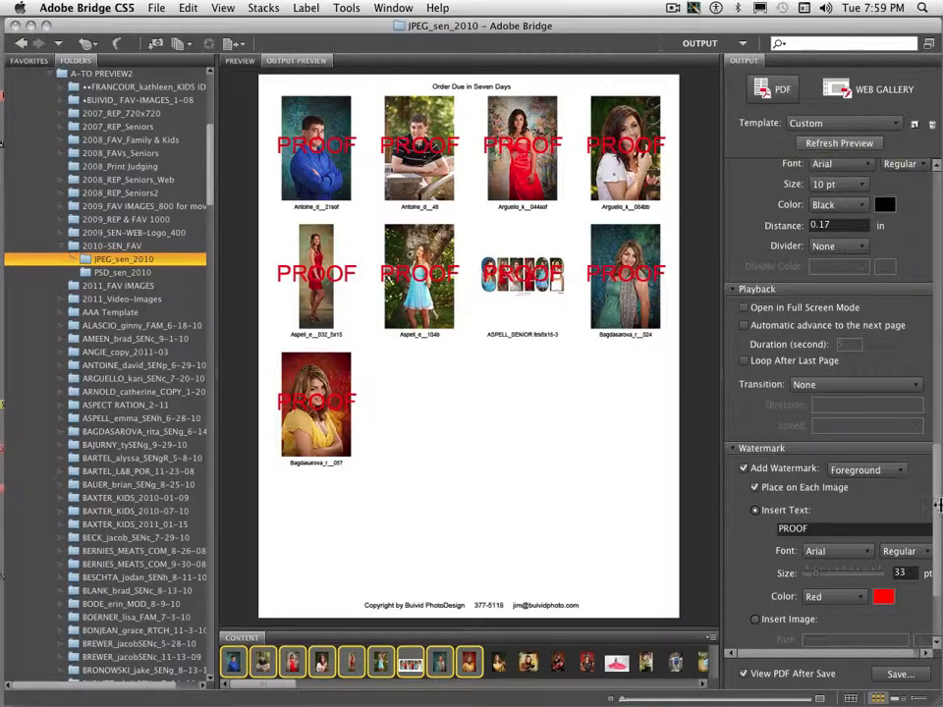
pyautogui.scroll(-3, 937, 530)
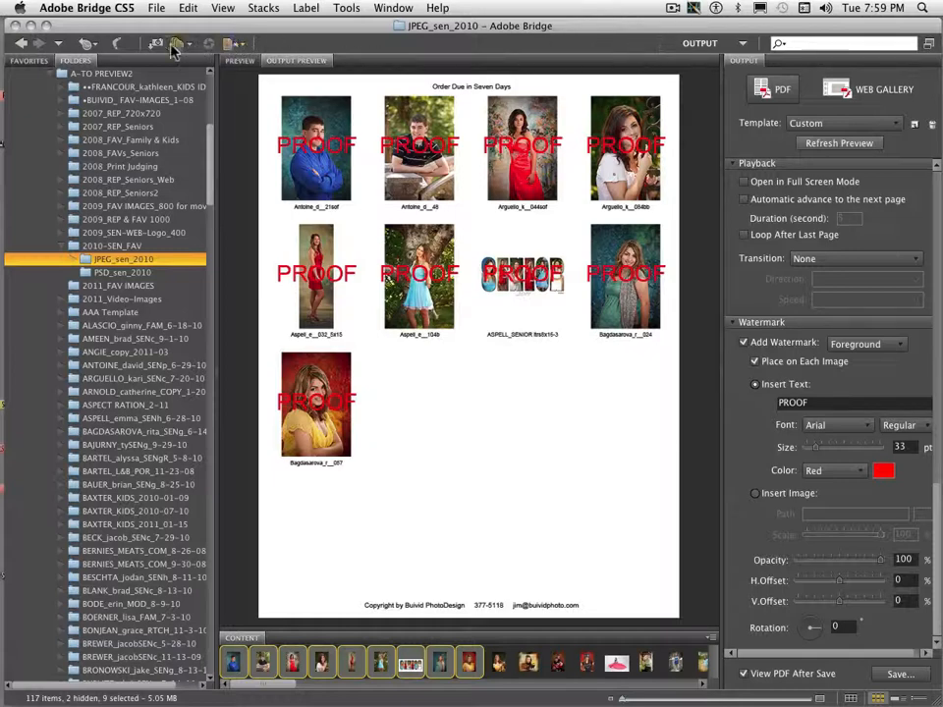
# Reveal the full list of workspaces and view the photos in the saved preview workspace and in Full 1.
pyautogui.moveTo(666, 49); pyautogui.dragTo(272, 37)
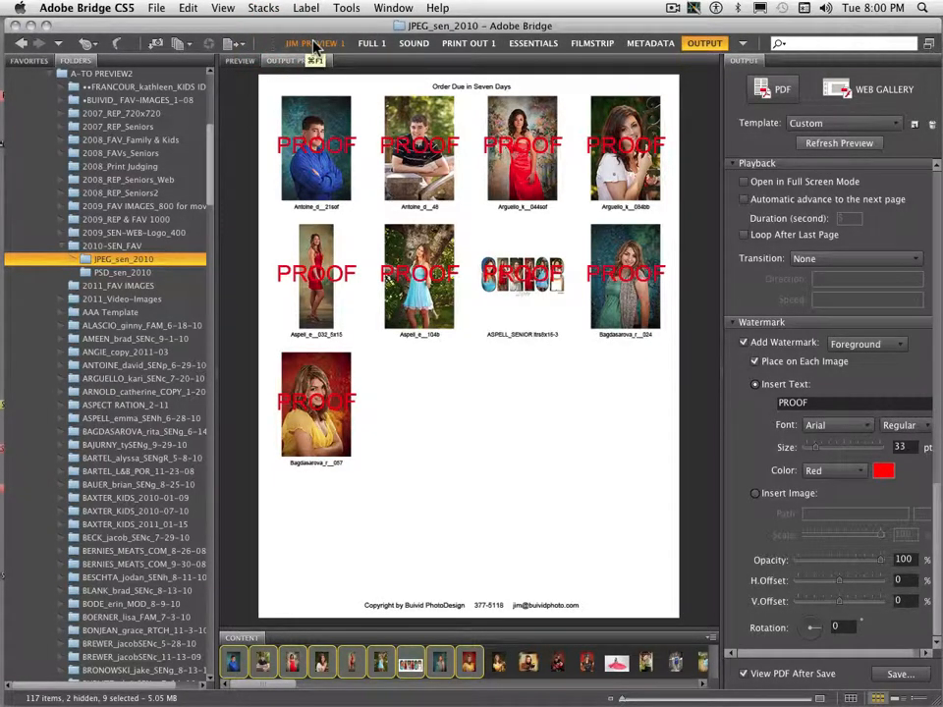
pyautogui.click(314, 44)
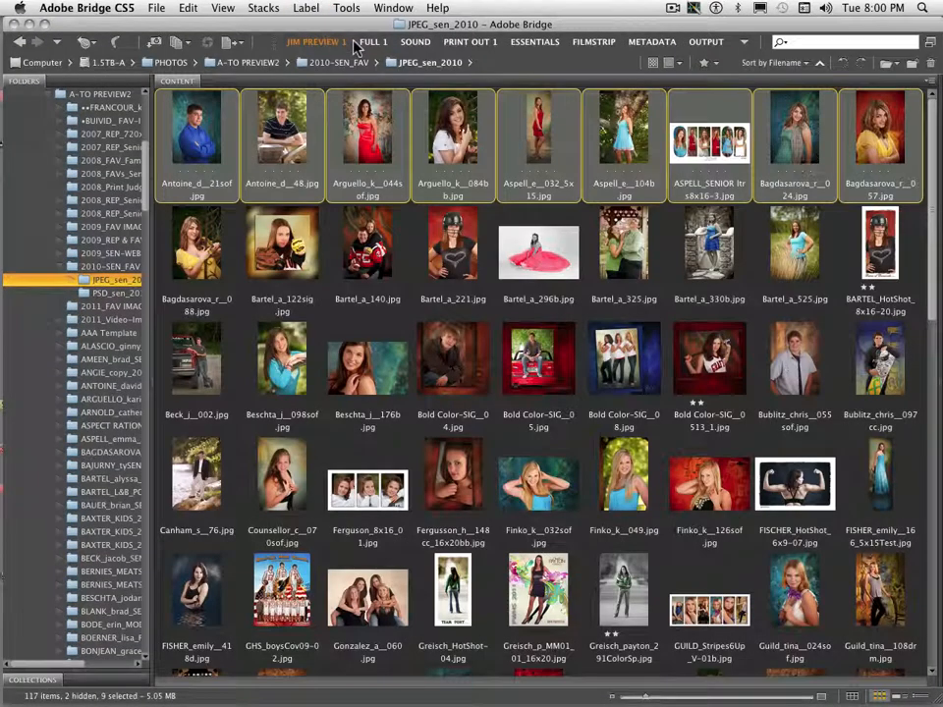
pyautogui.click(370, 43)
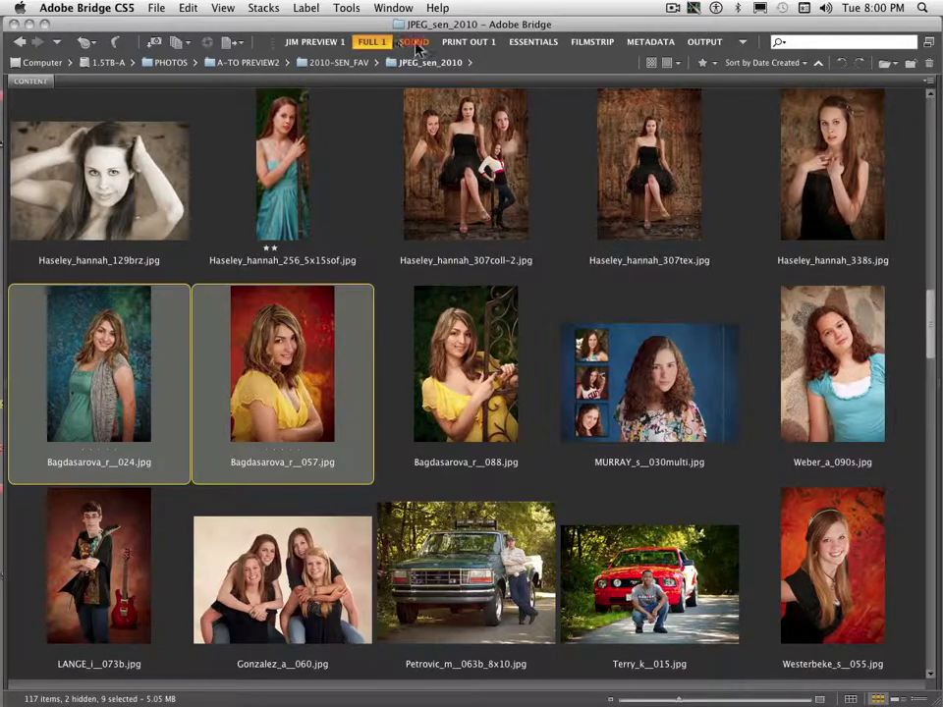
# Switch to the SOUND workspace and preview the softball portrait and the football couple photo from its file list.
pyautogui.click(413, 42)
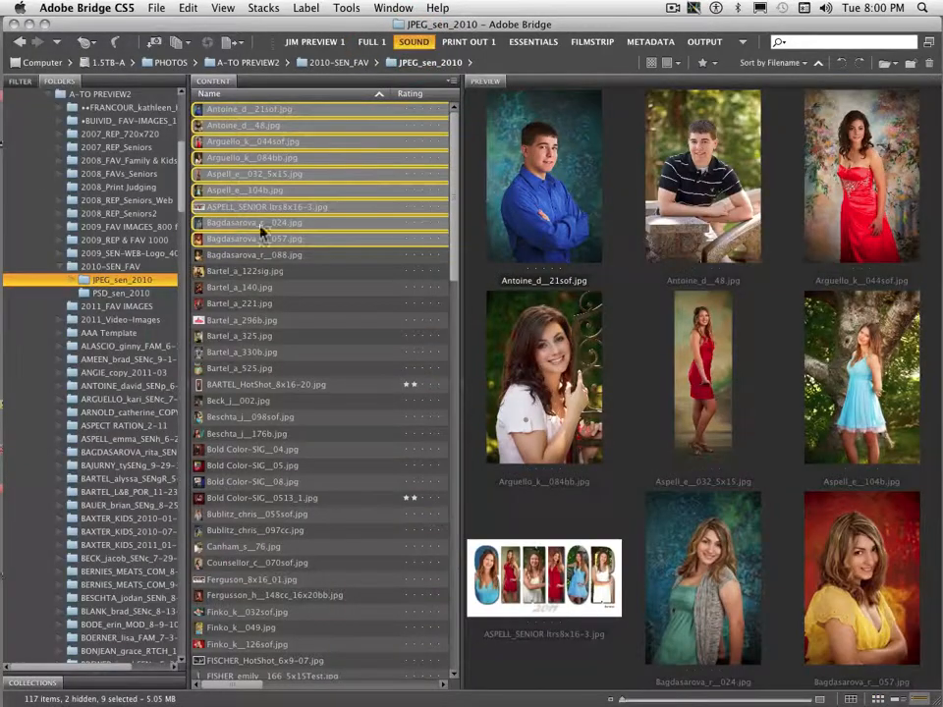
pyautogui.click(221, 271)
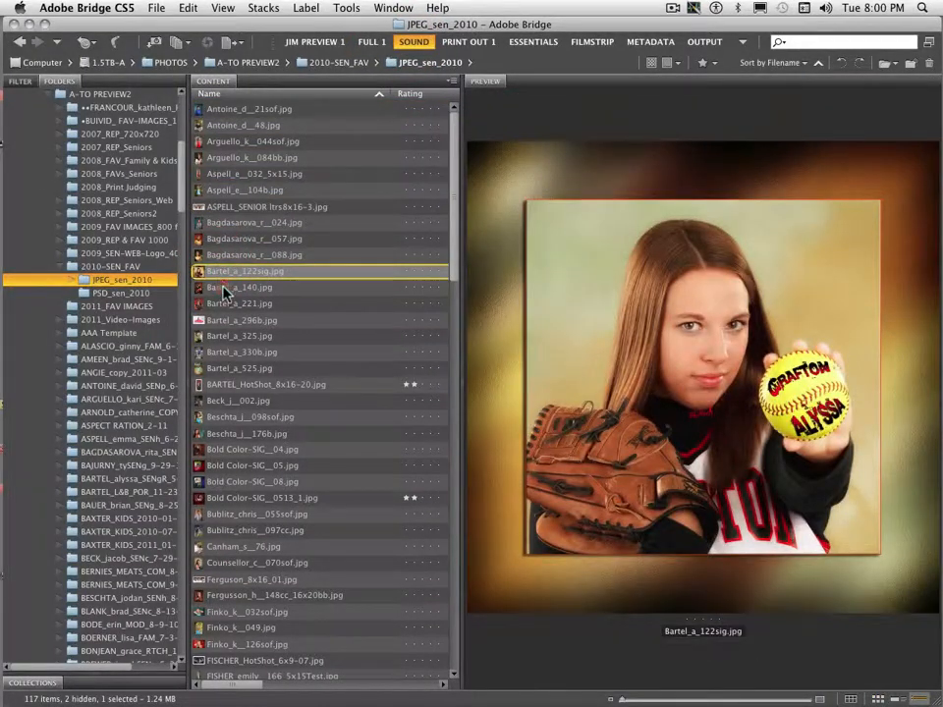
pyautogui.click(223, 288)
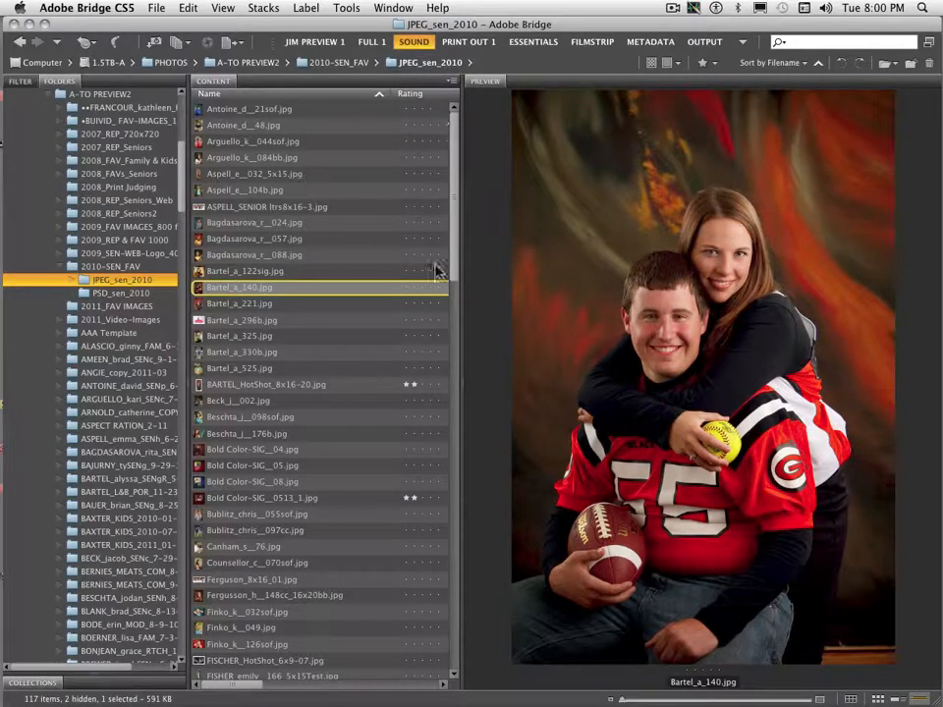
pyautogui.click(243, 270)
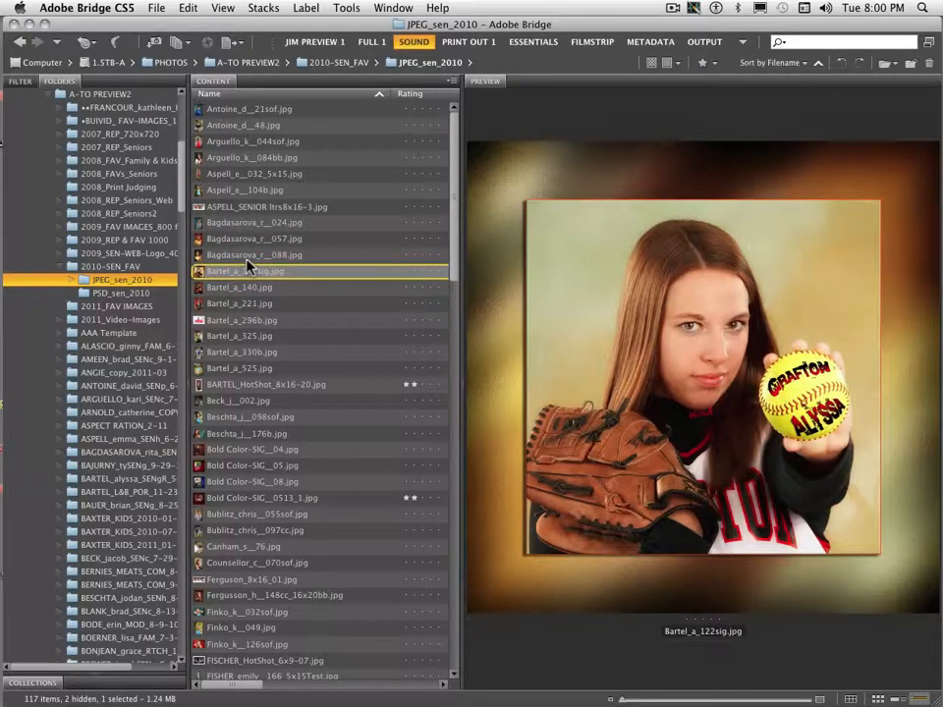
# Compare the PRINT OUT 1 and Essentials workspaces and switch to Filmstrip.
pyautogui.click(466, 42)
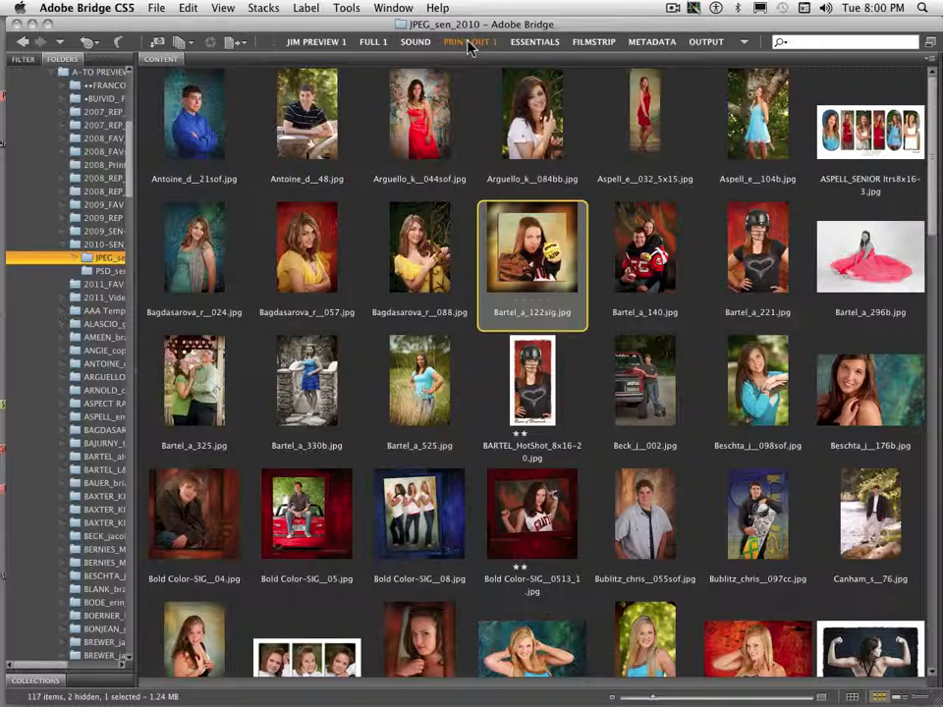
pyautogui.click(535, 47)
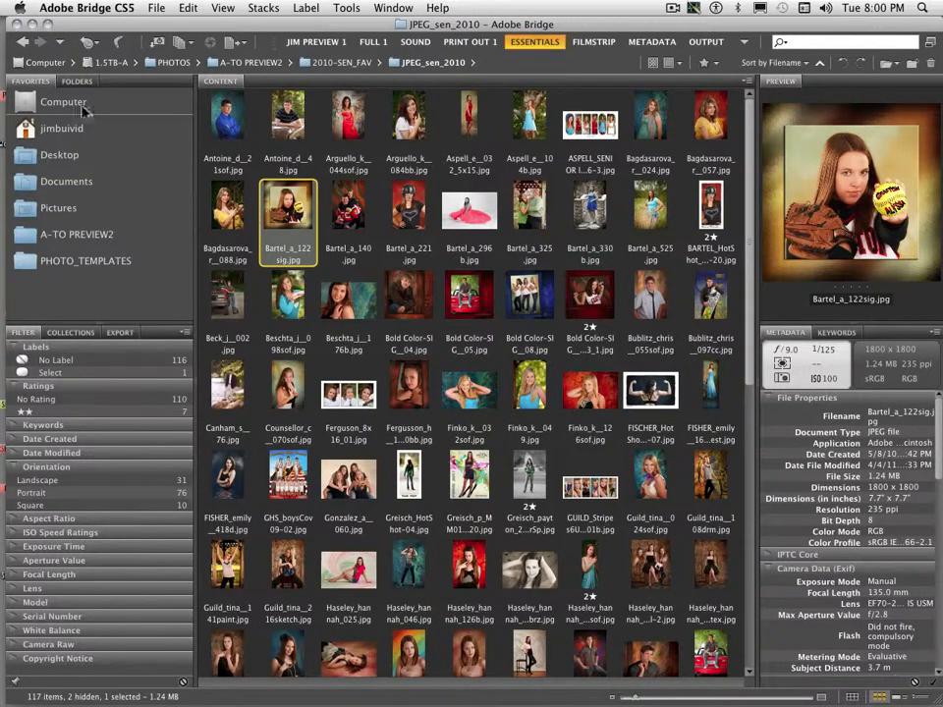
pyautogui.click(603, 42)
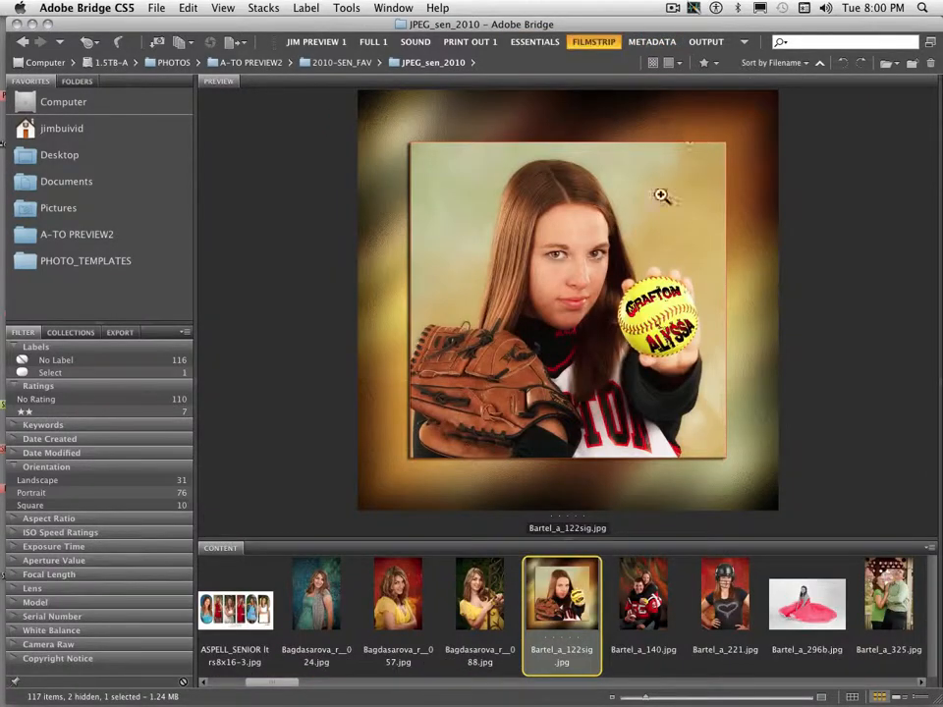
# Preview the four photos following the softball portrait one by one in the filmstrip.
pyautogui.click(645, 570)
pyautogui.click(724, 592)
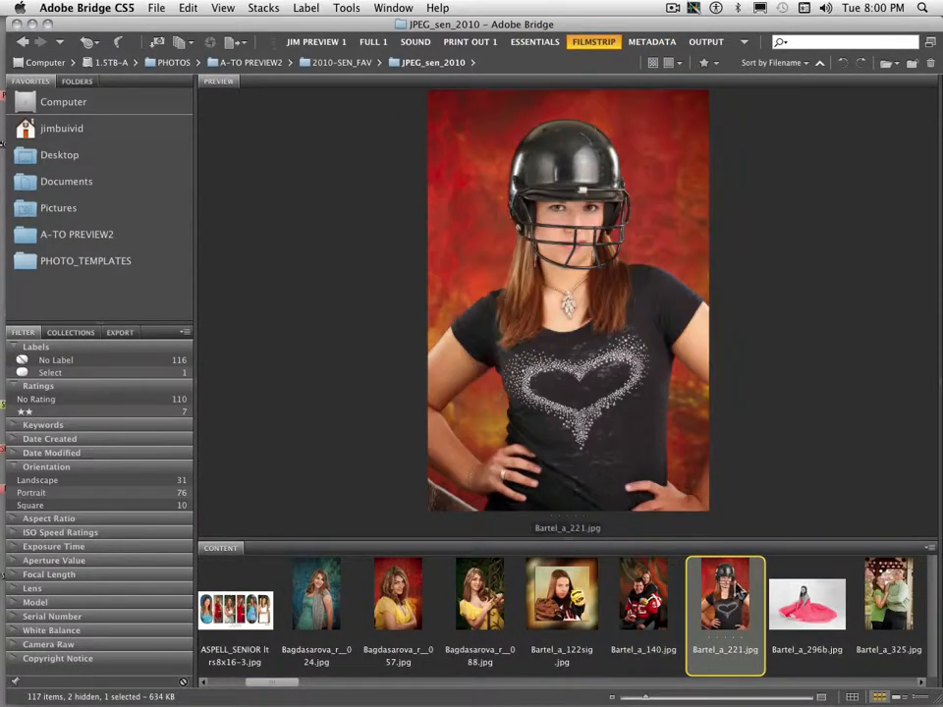
pyautogui.click(806, 599)
pyautogui.click(877, 587)
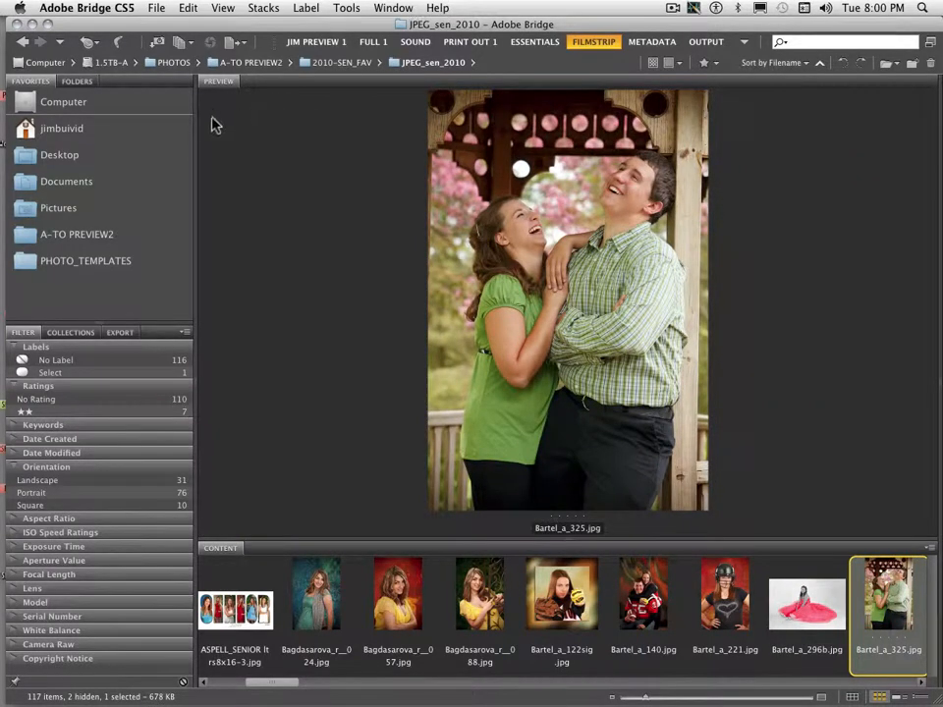
# Hide the Export, Collections and Filter panels in the Filmstrip workspace.
pyautogui.moveTo(196, 123)
pyautogui.mouseDown()
pyautogui.moveTo(383, 127)
pyautogui.moveTo(198, 139)
pyautogui.mouseUp()
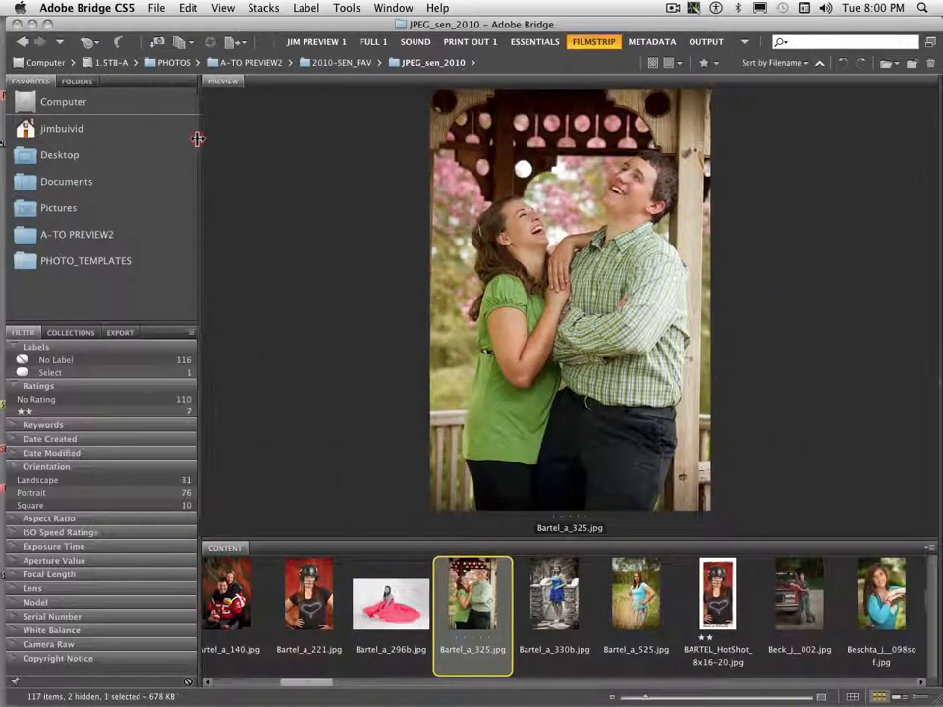
pyautogui.click(391, 9)
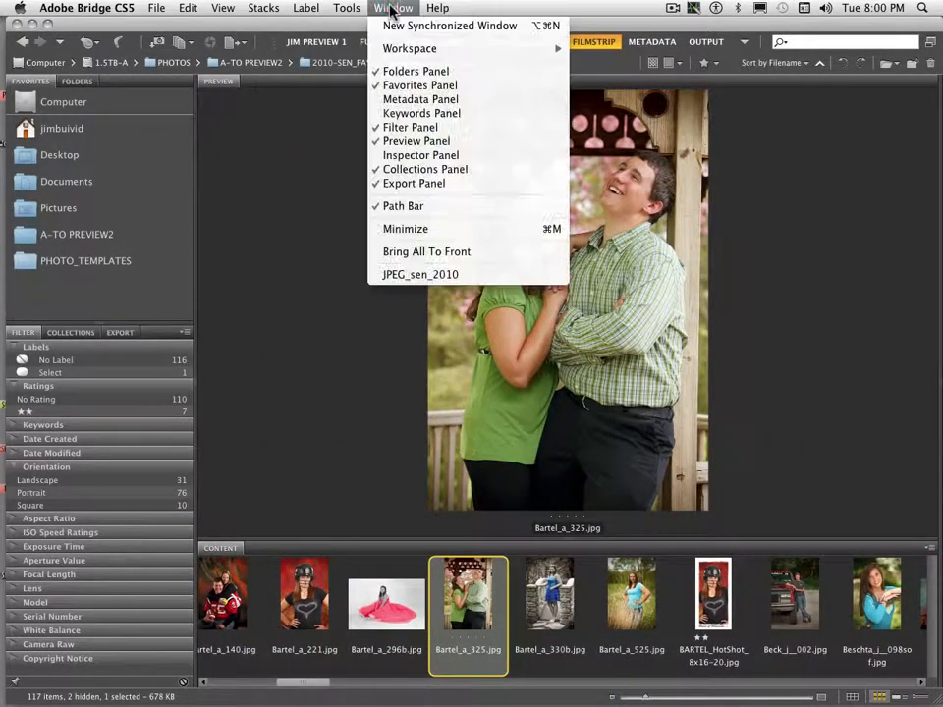
pyautogui.click(422, 185)
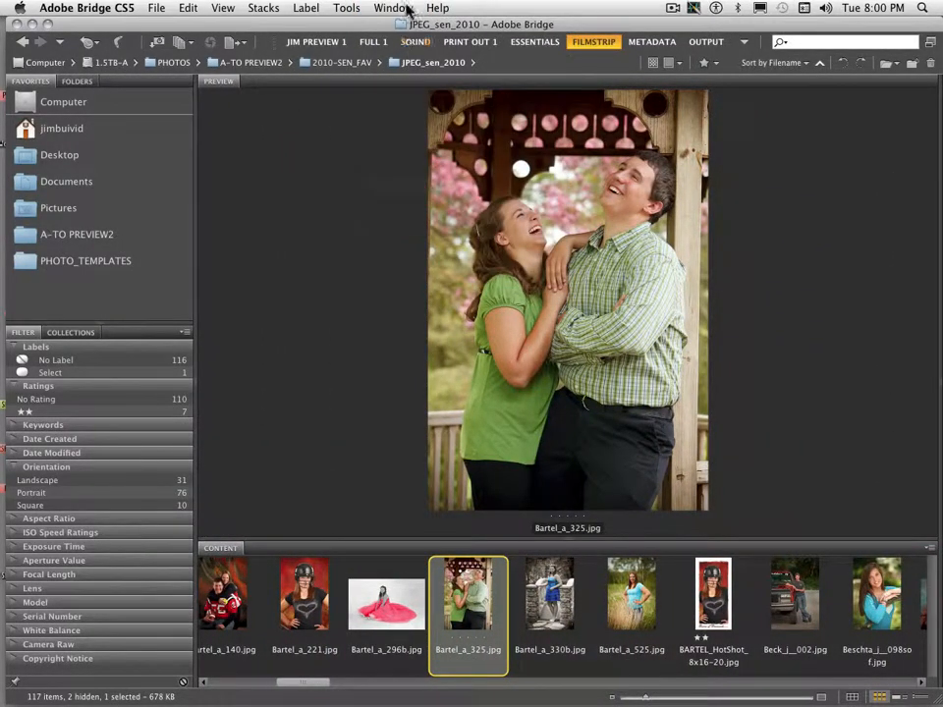
pyautogui.click(391, 8)
pyautogui.click(416, 171)
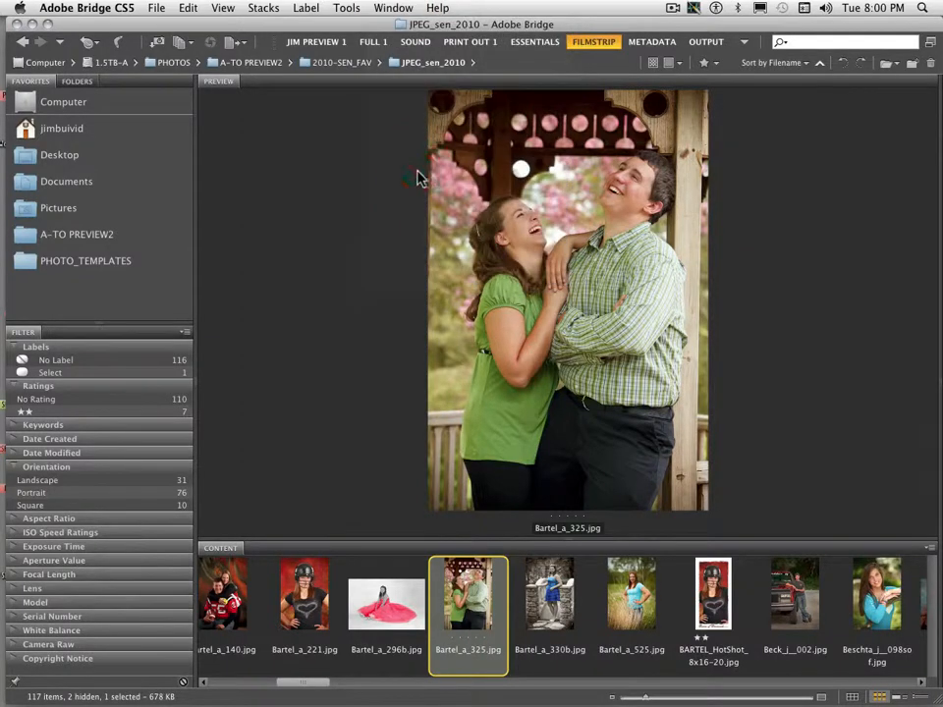
pyautogui.click(409, 8)
pyautogui.click(410, 127)
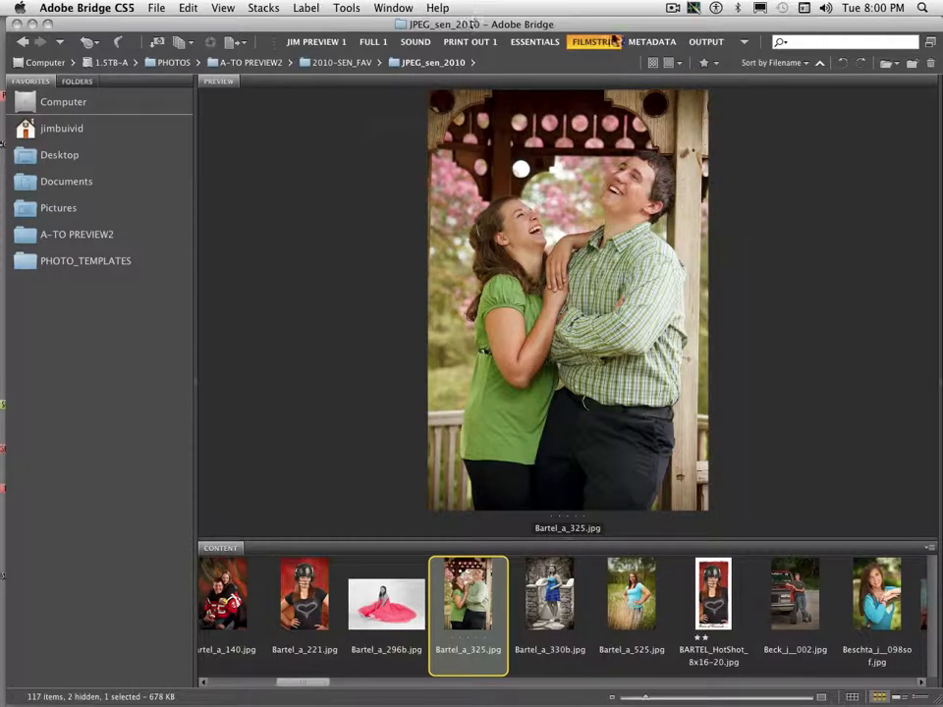
# Check the options for saving a new workspace and return to the saved preview workspace.
pyautogui.click(746, 45)
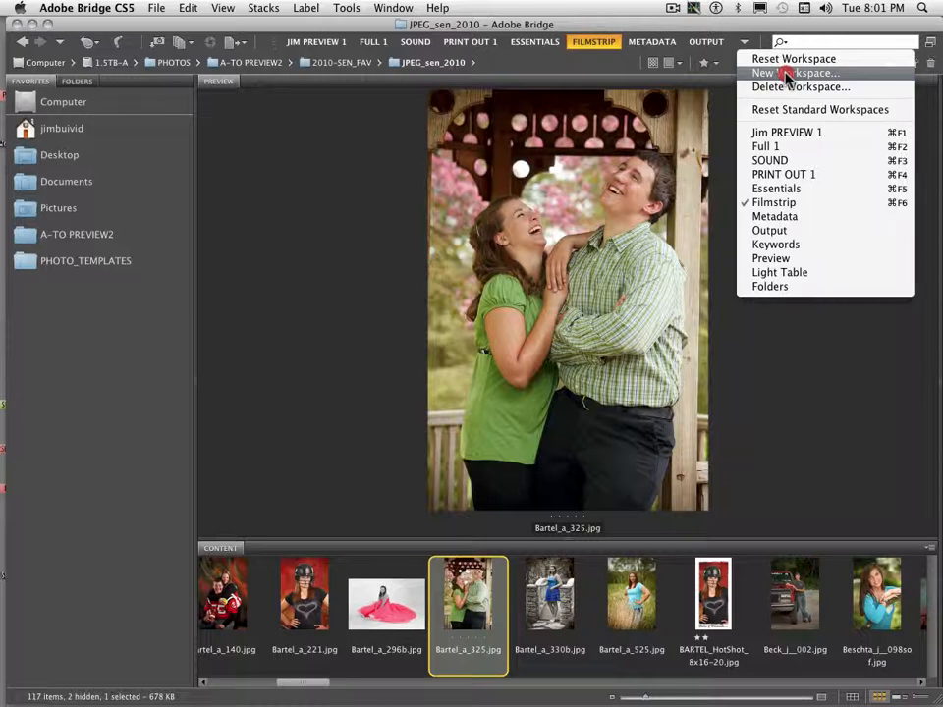
pyautogui.click(727, 77)
pyautogui.click(302, 42)
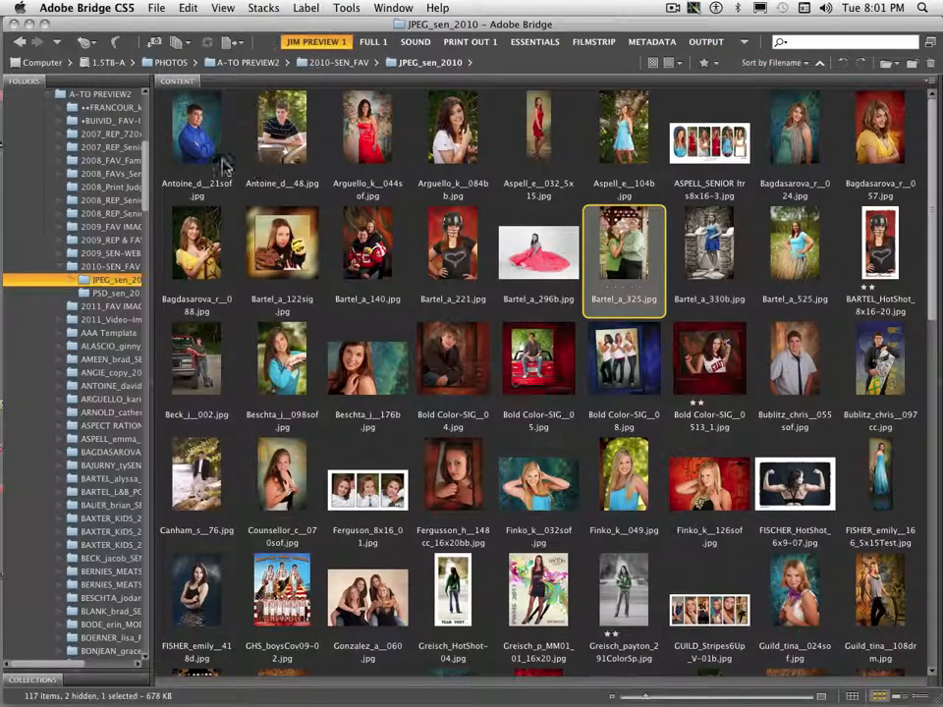
# Widen the Folders panel to show the full folder names and select the second photo in the second row.
pyautogui.moveTo(163, 176); pyautogui.dragTo(199, 169)
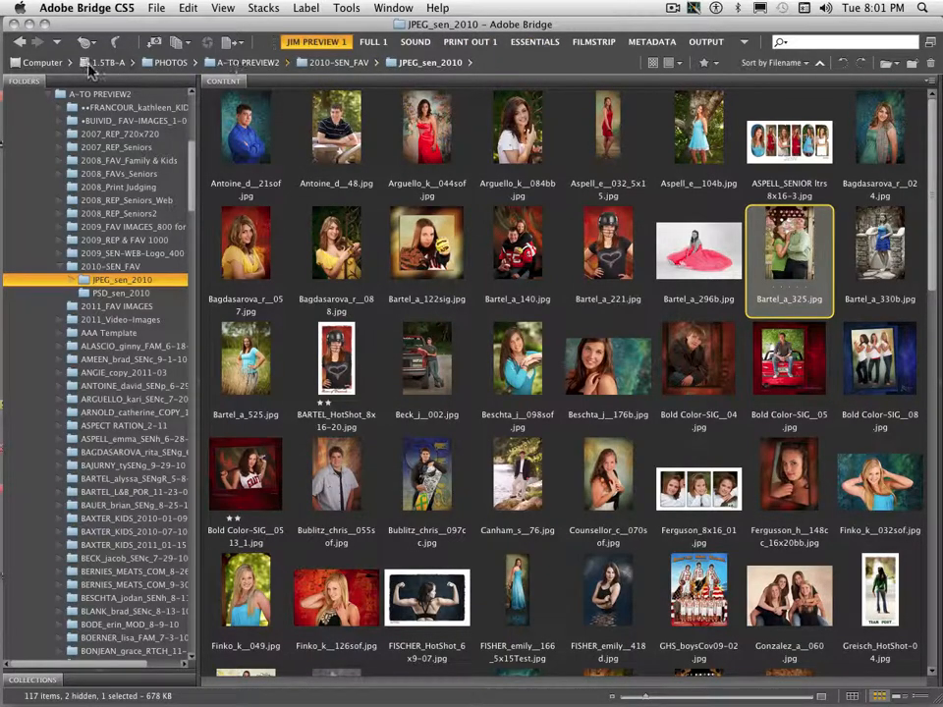
pyautogui.click(334, 250)
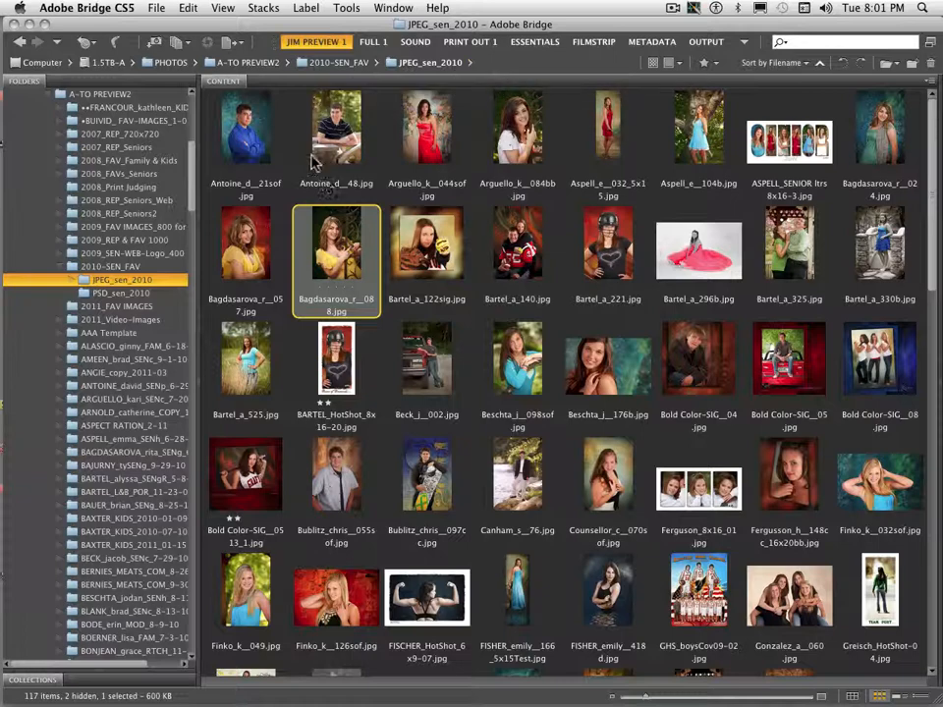
# Go back through the folder history to the PHOTOS folder and return forward to JPEG_sen_2010.
pyautogui.click(20, 42)
pyautogui.click(19, 42)
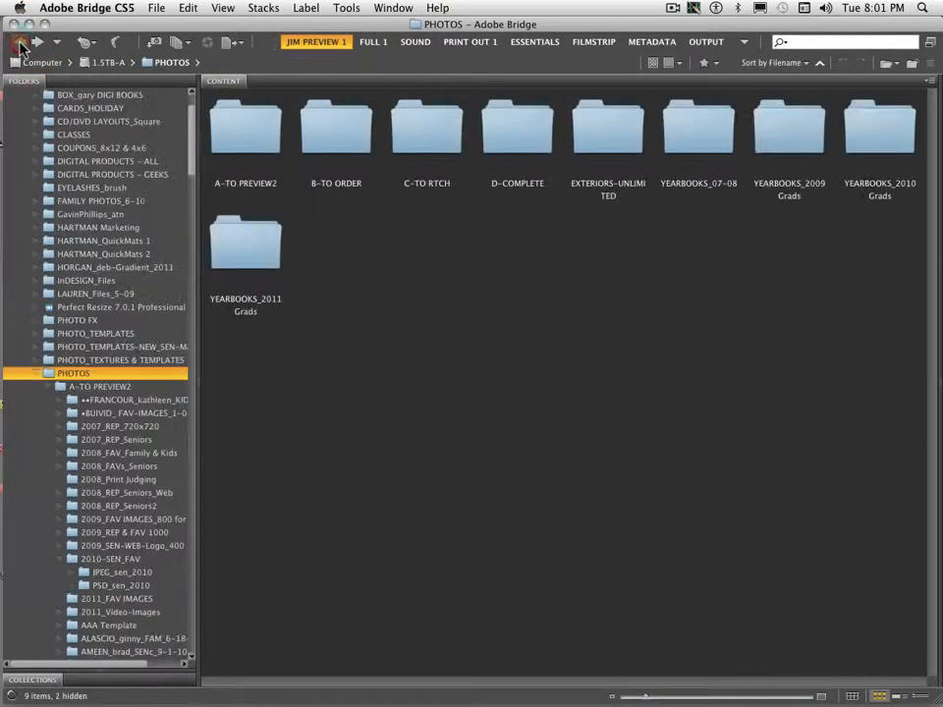
pyautogui.click(35, 42)
pyautogui.click(36, 44)
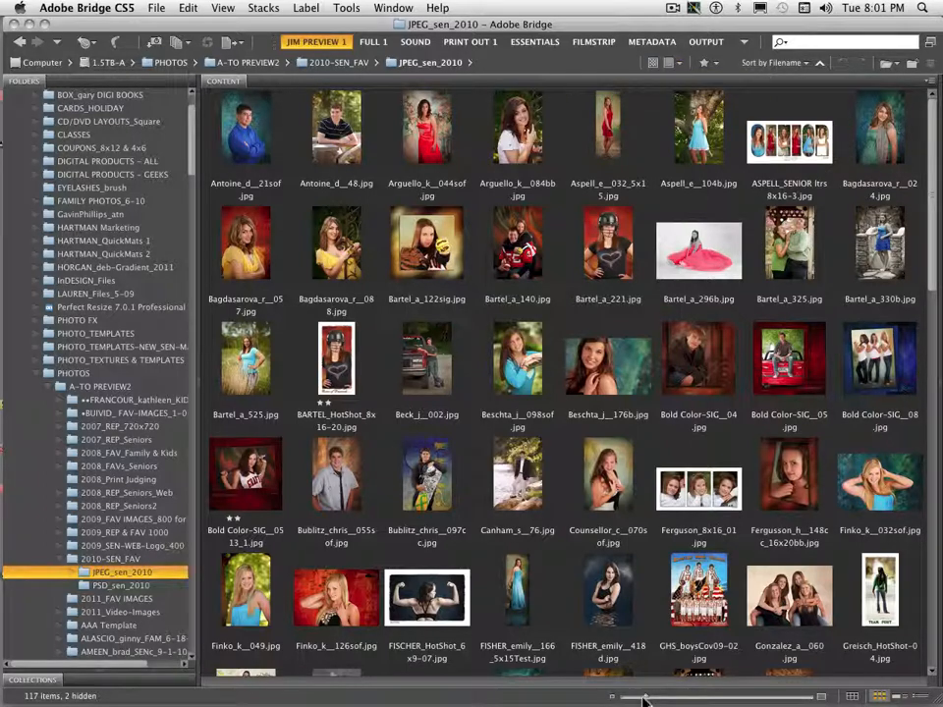
# Enlarge the thumbnails to three per row and set the thumbnail quality to Prefer Embedded (Faster).
pyautogui.moveTo(648, 697); pyautogui.dragTo(700, 695)
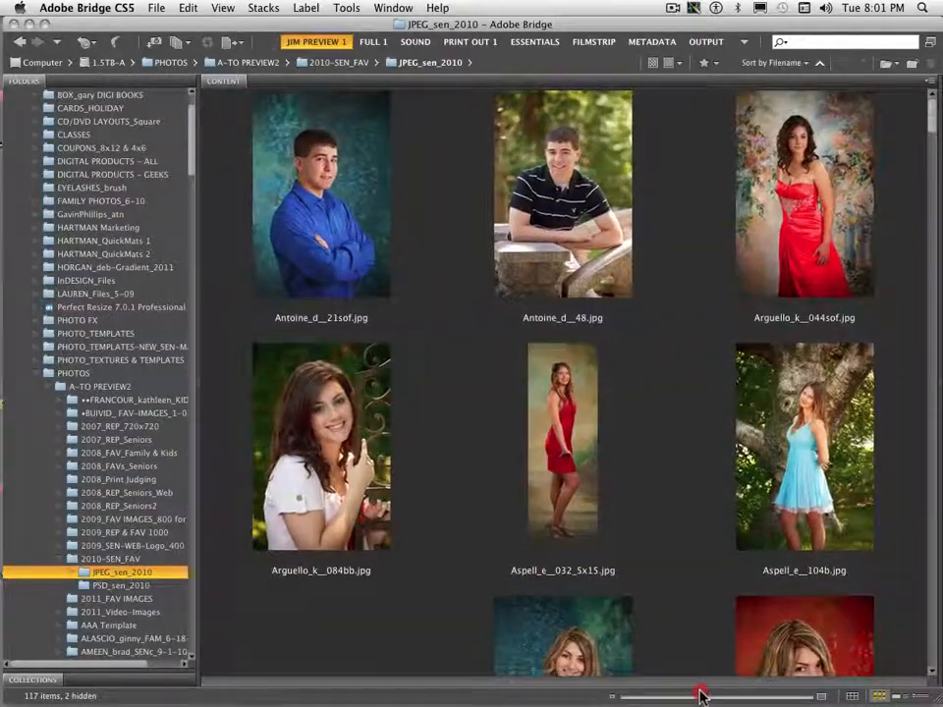
pyautogui.click(676, 63)
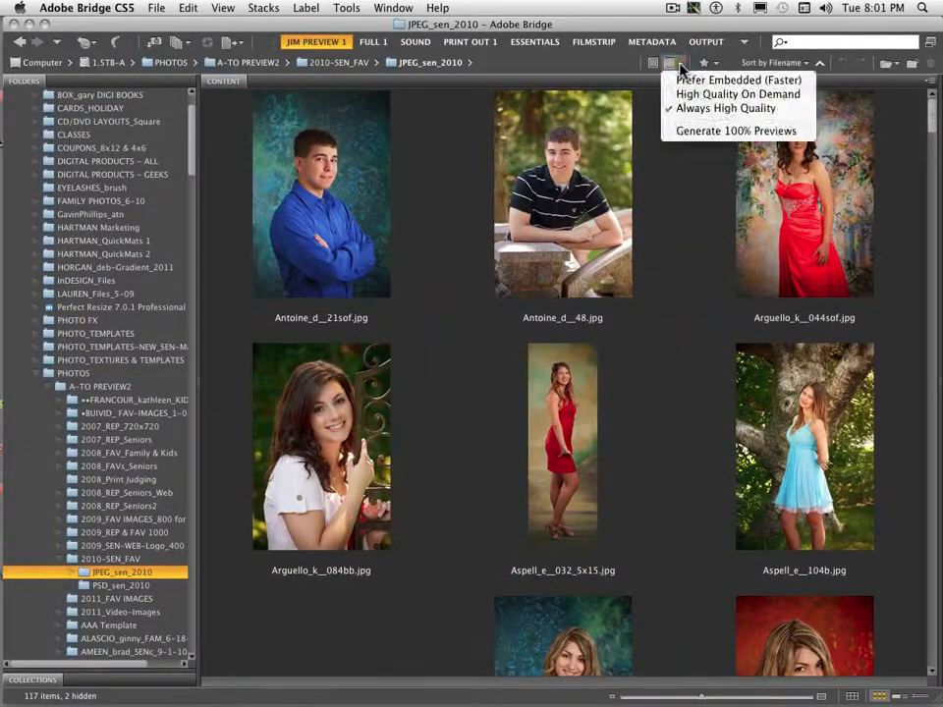
pyautogui.click(712, 82)
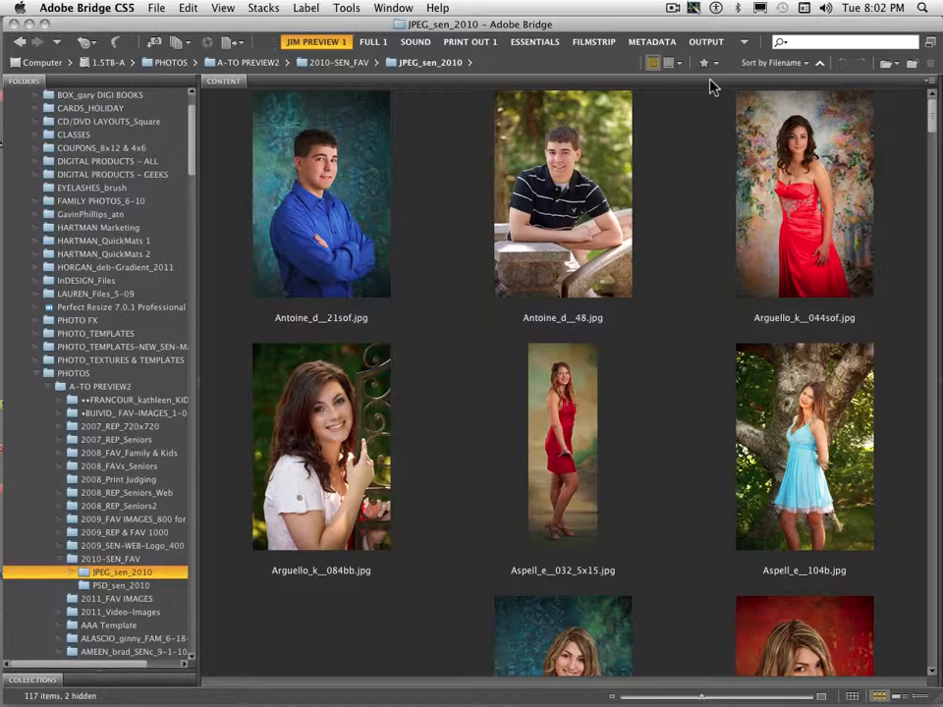
# Set the thumbnail quality to Always High Quality and reduce the thumbnails to seven per row.
pyautogui.click(675, 64)
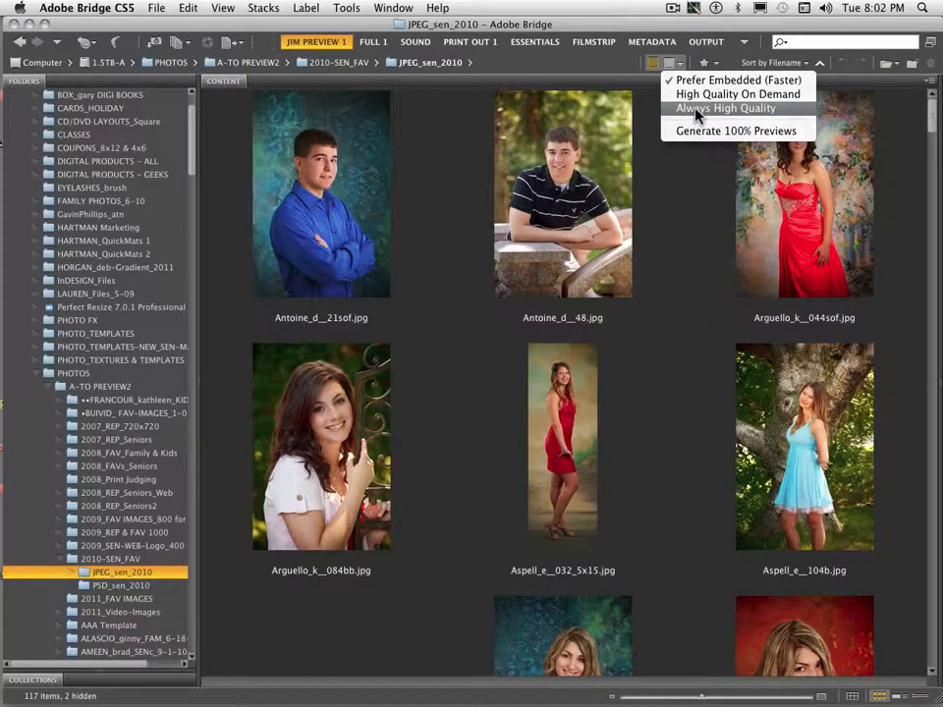
pyautogui.click(689, 109)
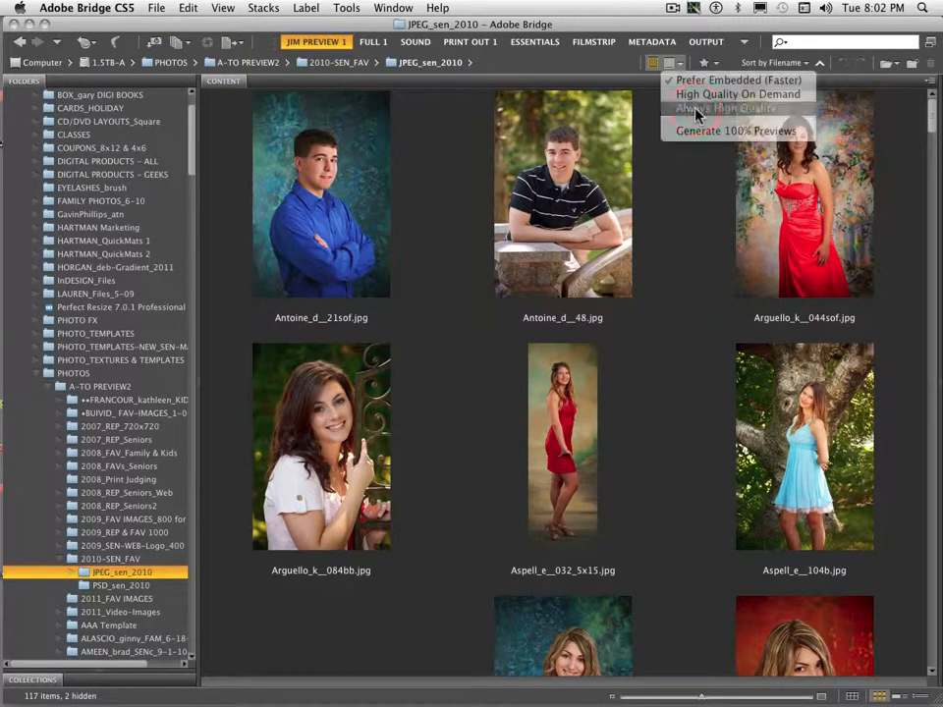
pyautogui.click(671, 62)
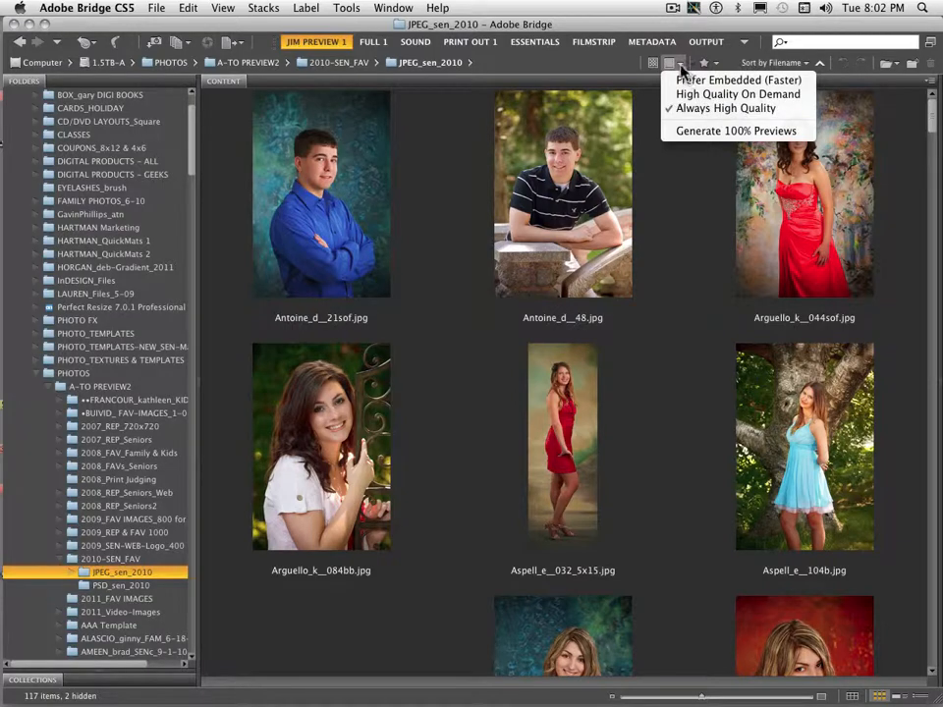
pyautogui.click(679, 79)
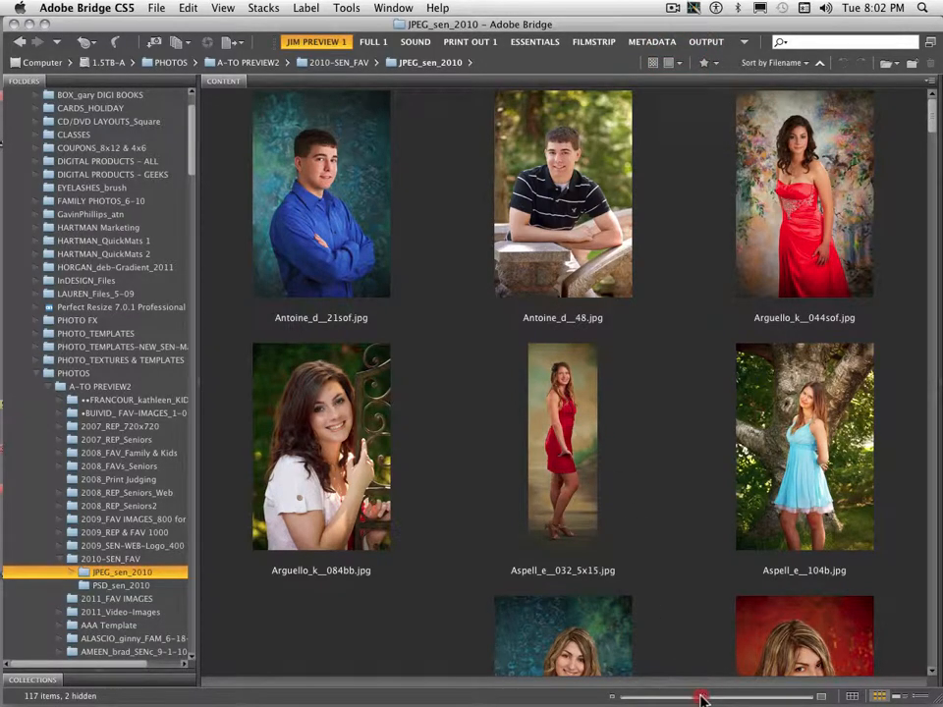
pyautogui.moveTo(701, 698); pyautogui.dragTo(650, 700)
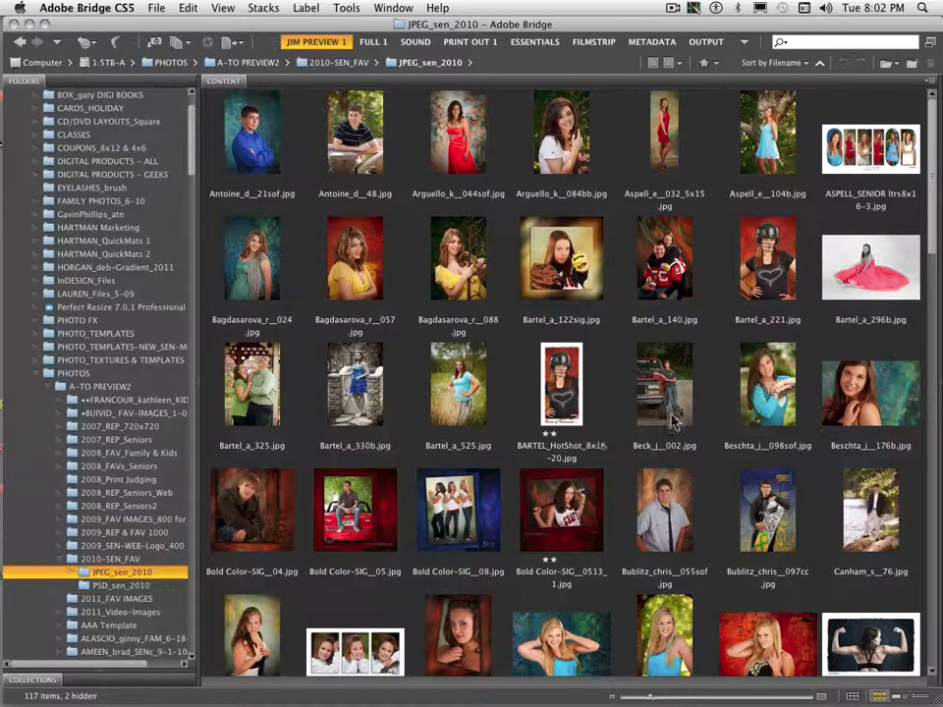
# Filter the folder to photos with 1 or more stars and enlarge the thumbnails to four per row.
pyautogui.click(704, 64)
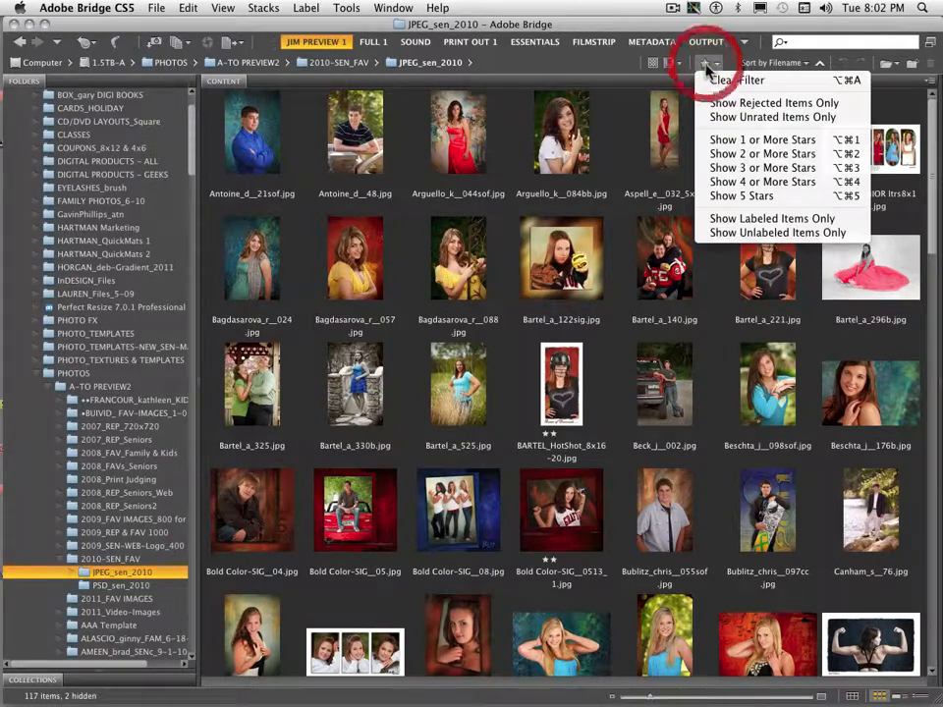
pyautogui.click(761, 143)
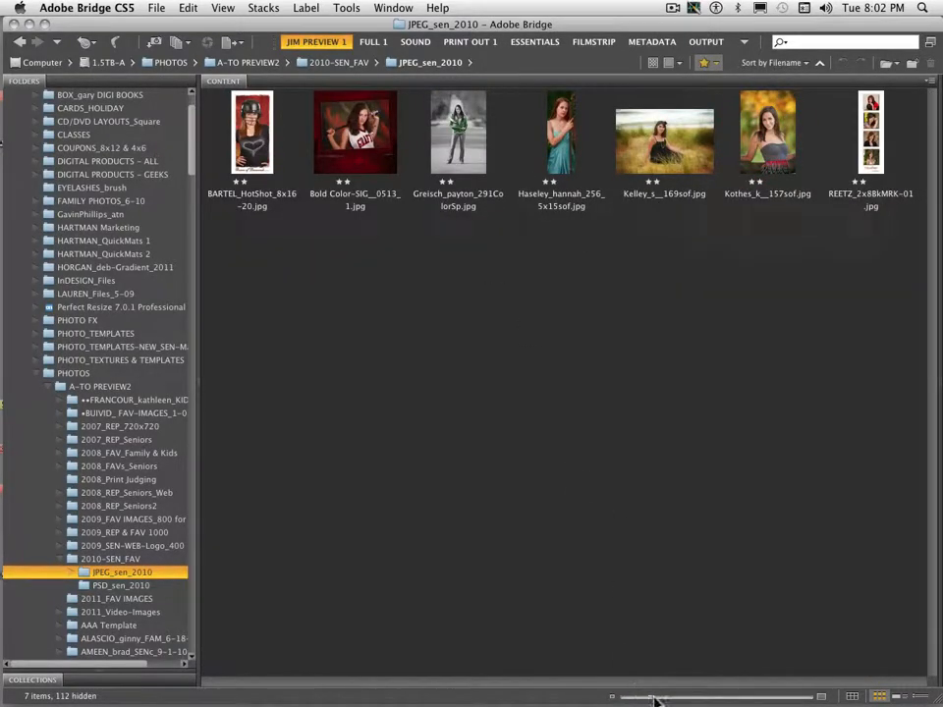
pyautogui.moveTo(651, 697); pyautogui.dragTo(685, 696)
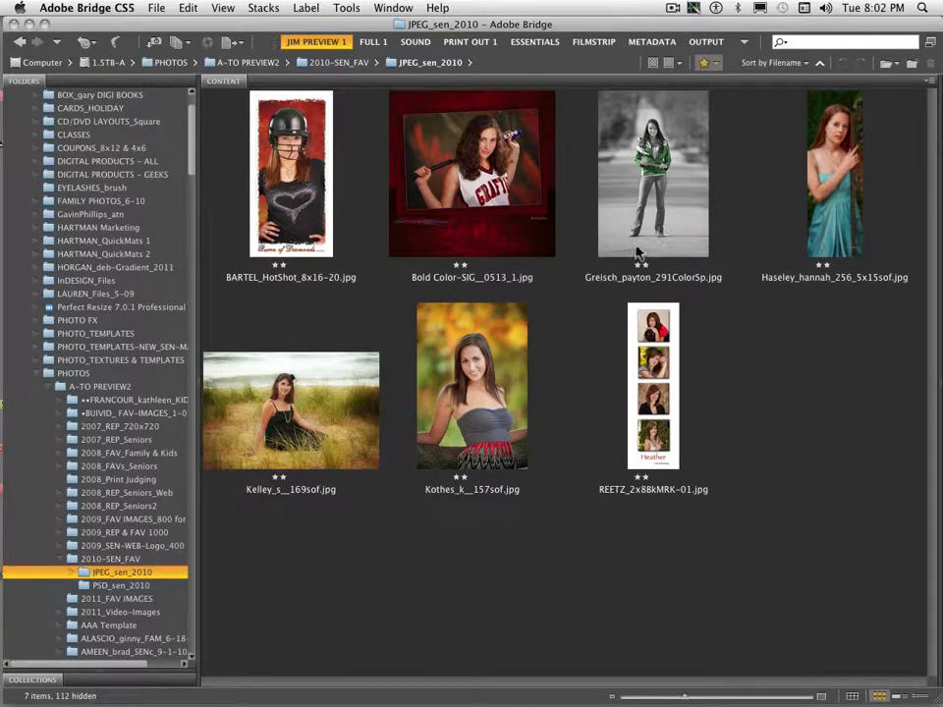
# Rate Bold Color-SIG__0513_1.jpg and the photo directly below it with three stars each.
pyautogui.click(495, 212)
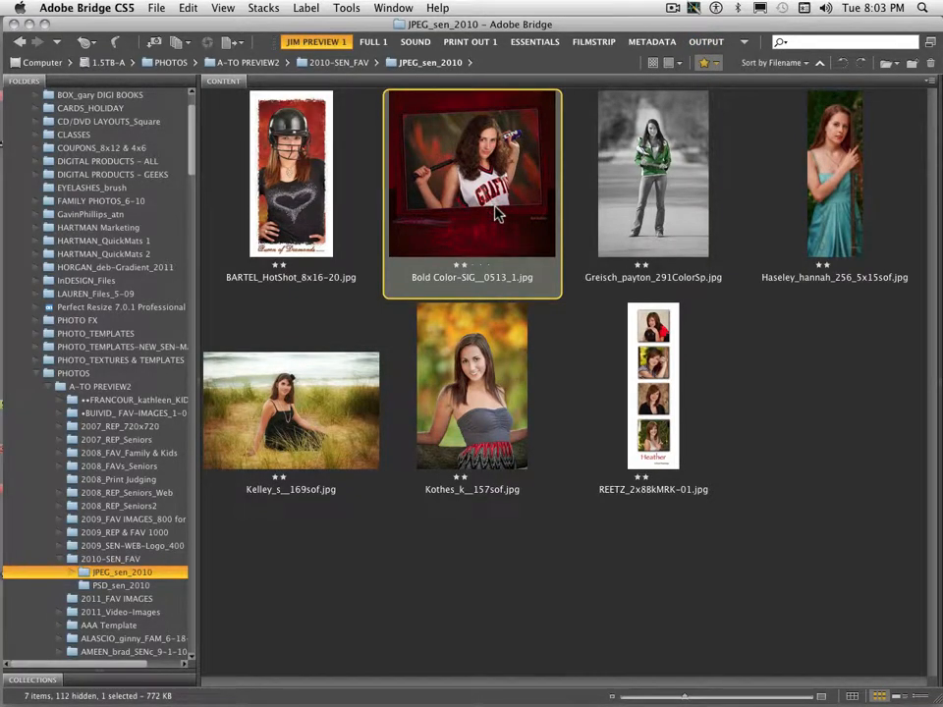
pyautogui.press('super+3')
pyautogui.press('Down')
pyautogui.press('super+3')
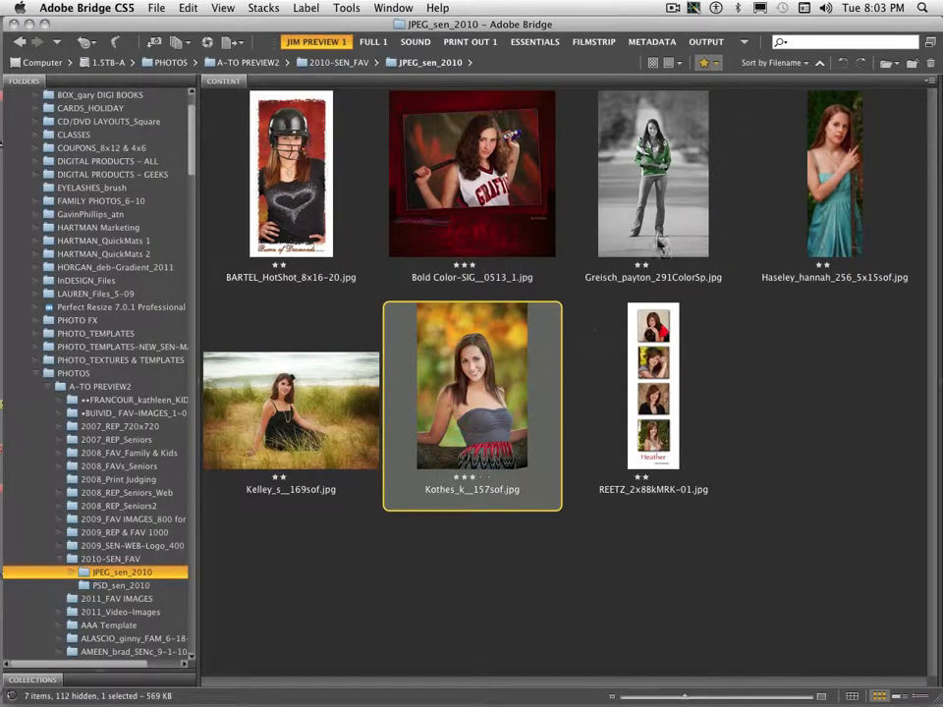
# Filter the folder to show only photos with 3 or more stars.
pyautogui.click(707, 63)
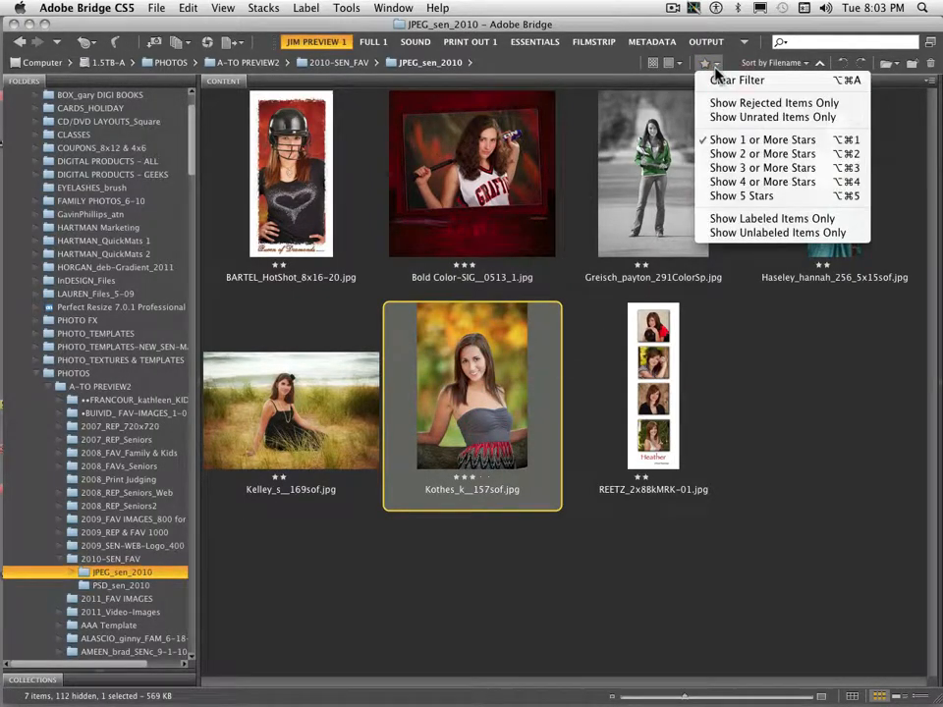
pyautogui.click(752, 169)
pyautogui.click(673, 358)
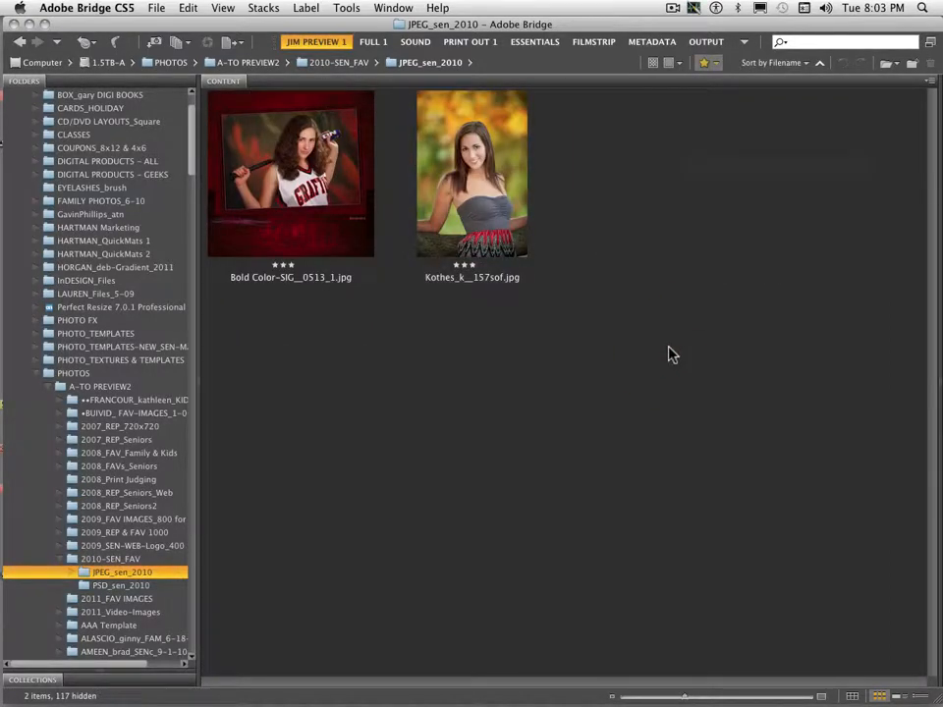
# Clear the rating filter and reduce the thumbnails to six per row.
pyautogui.click(706, 64)
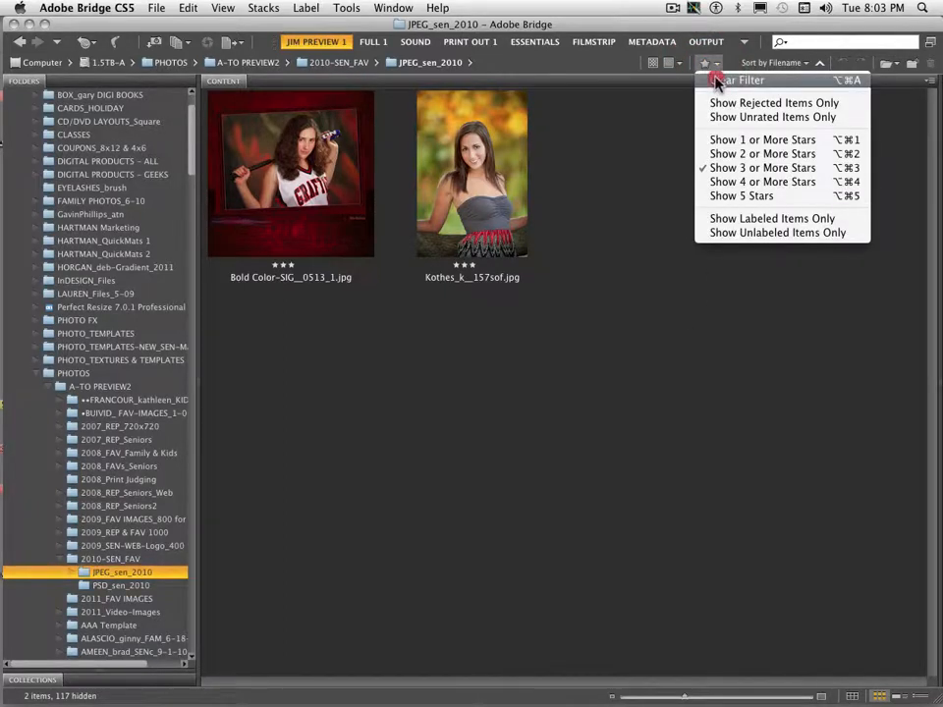
pyautogui.click(716, 80)
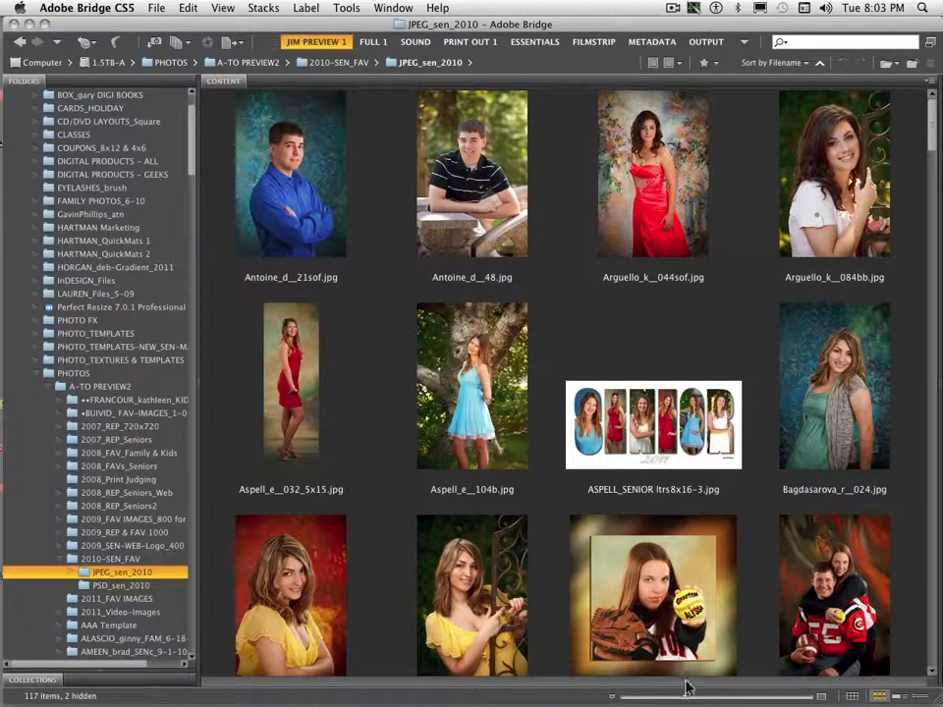
pyautogui.moveTo(684, 698); pyautogui.dragTo(654, 696)
# Sort the photos by Type and by Date Created in turn, and reduce the thumbnails to eleven per row.
pyautogui.click(782, 65)
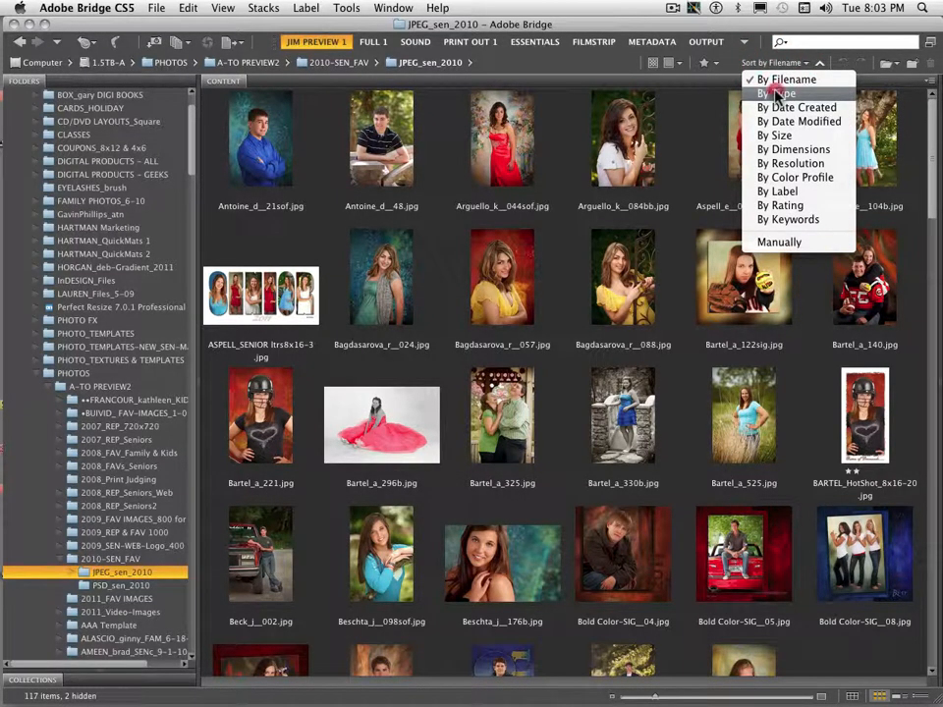
pyautogui.click(775, 95)
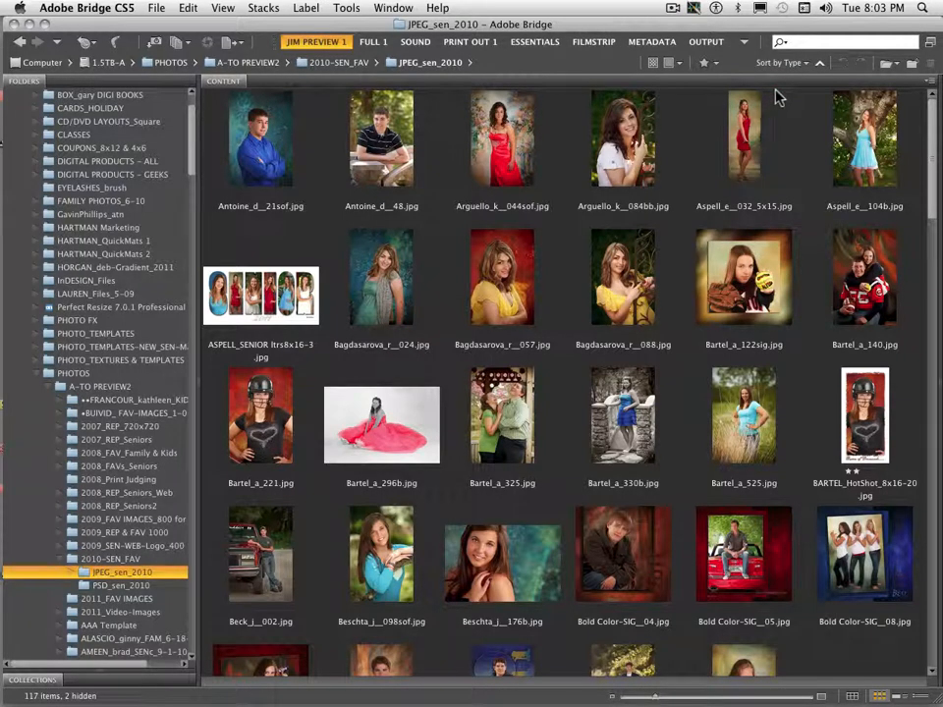
pyautogui.click(783, 63)
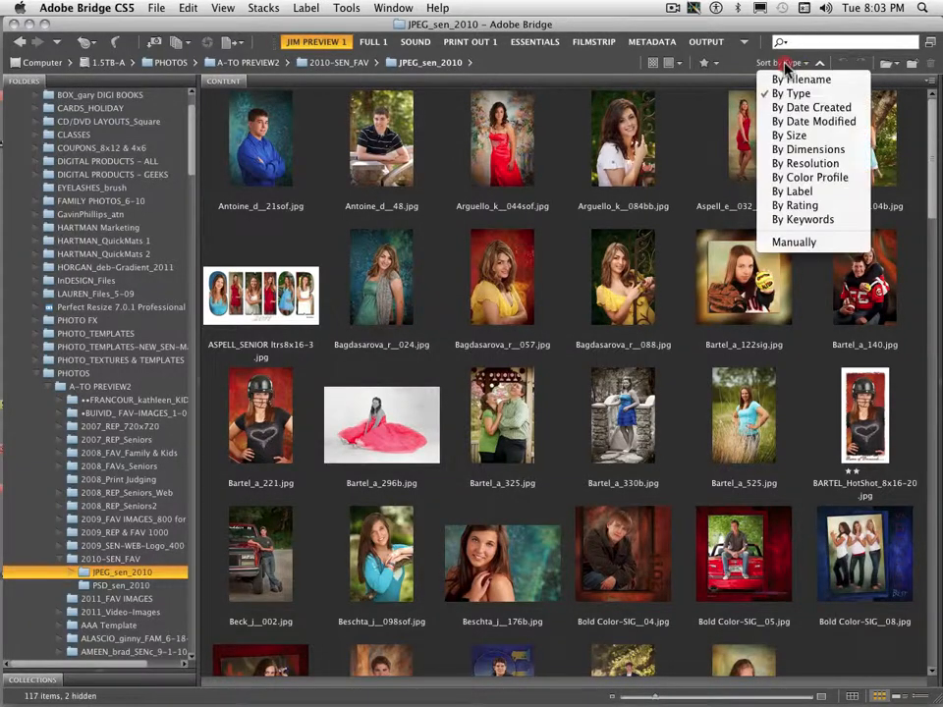
pyautogui.click(808, 108)
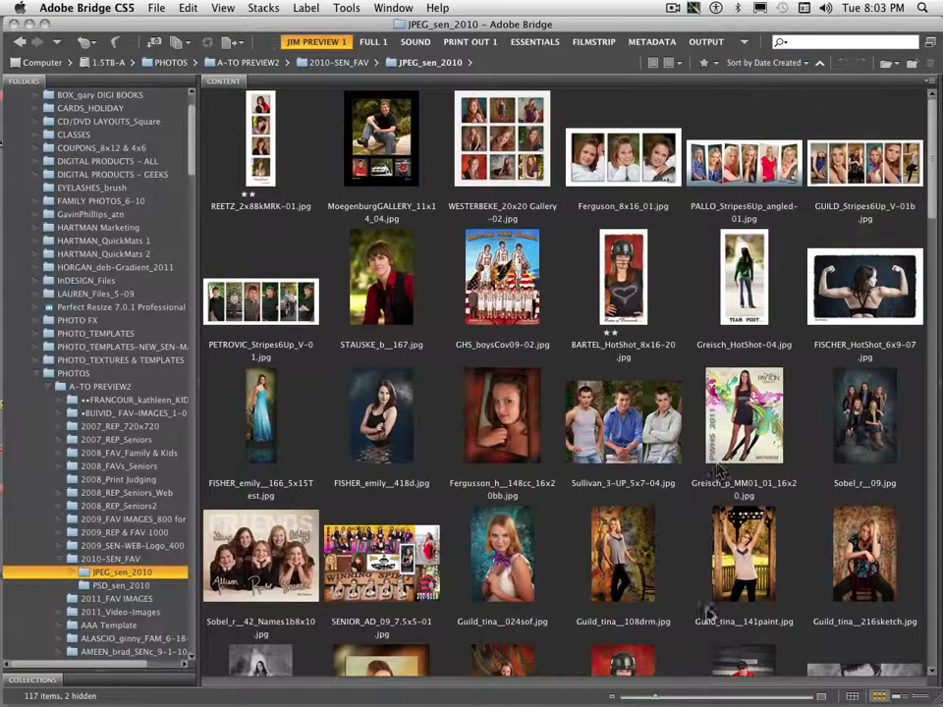
pyautogui.moveTo(656, 699); pyautogui.dragTo(638, 699)
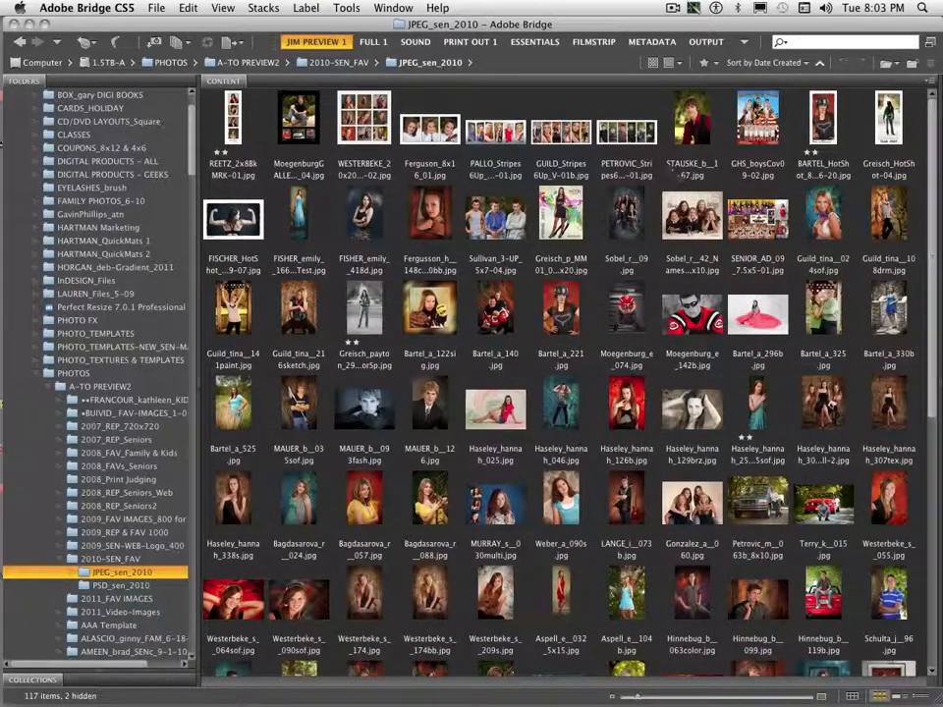
# Try sorting the photos by Dimensions and by Label.
pyautogui.click(767, 63)
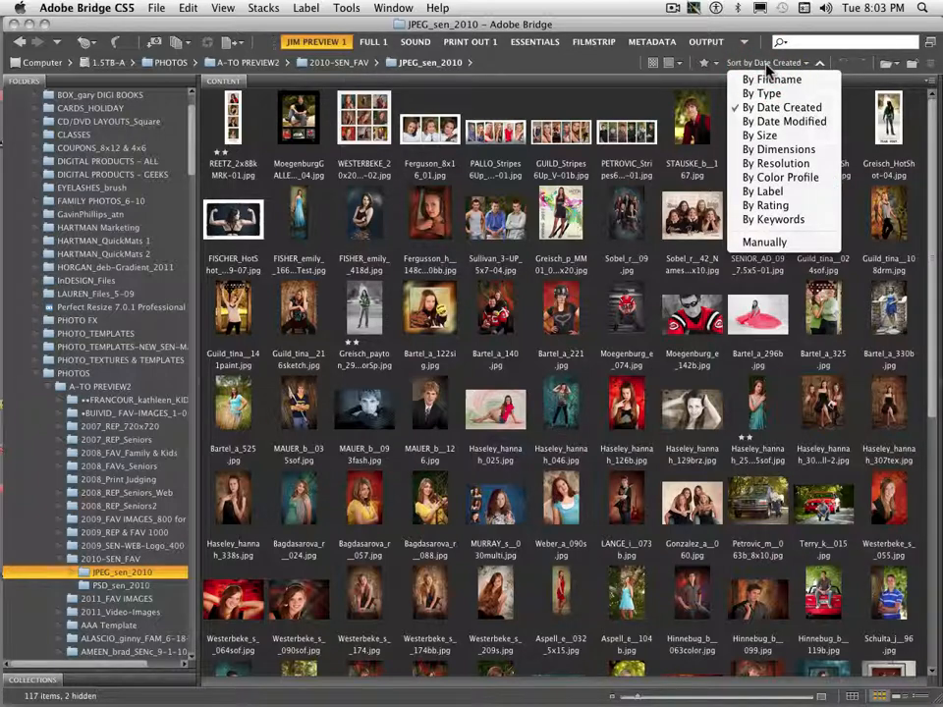
pyautogui.click(777, 153)
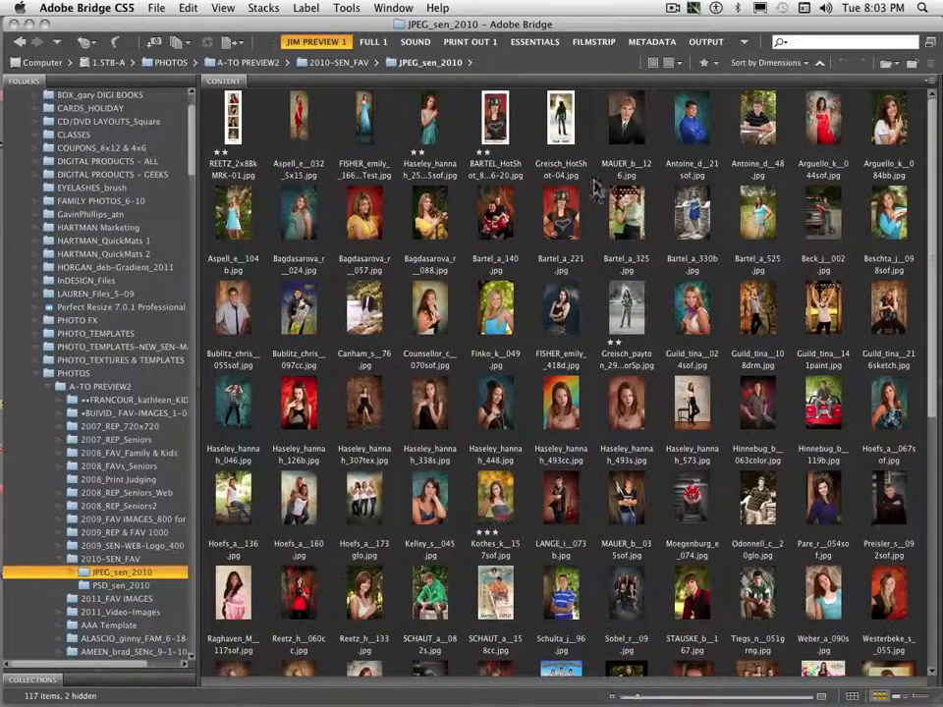
pyautogui.moveTo(933, 189); pyautogui.dragTo(848, 147)
pyautogui.click(775, 61)
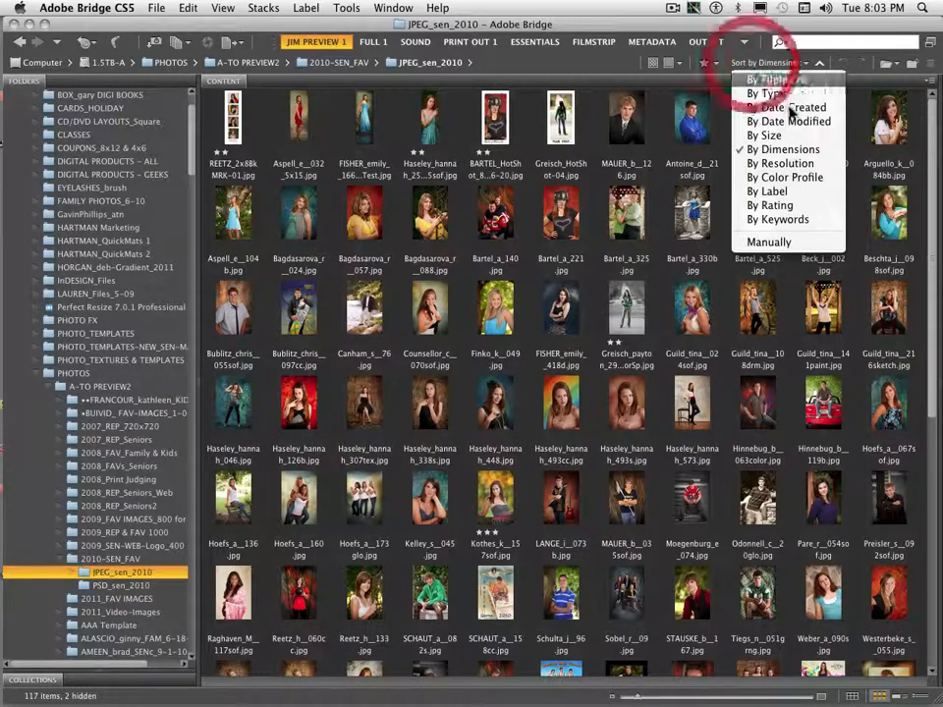
pyautogui.click(782, 192)
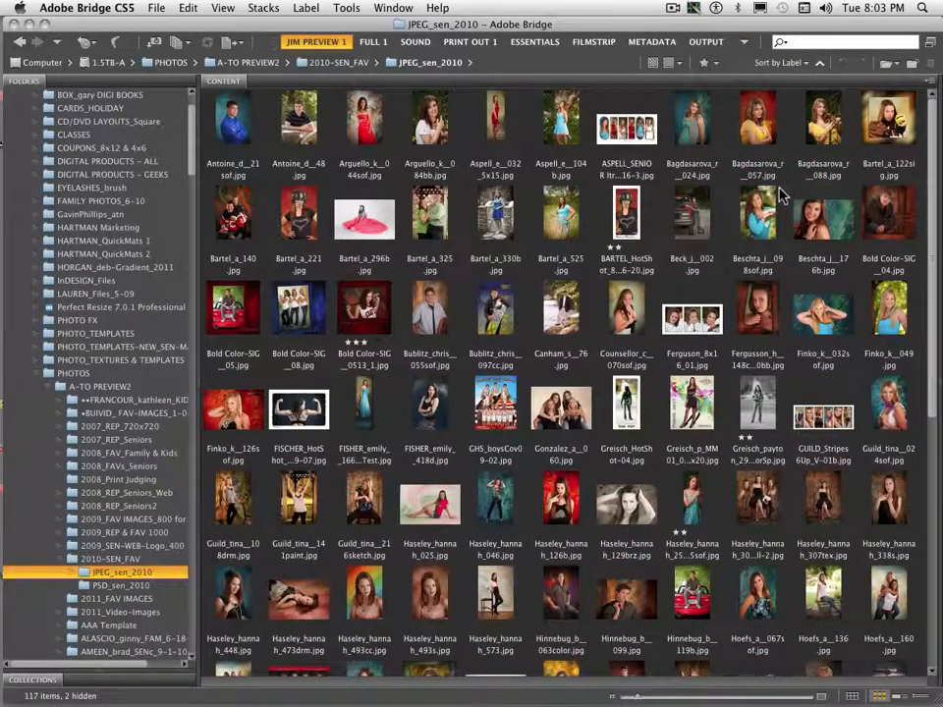
# Sort the photos by Filename, select the fourth photo and enlarge the thumbnails to three per row.
pyautogui.click(780, 63)
pyautogui.click(786, 79)
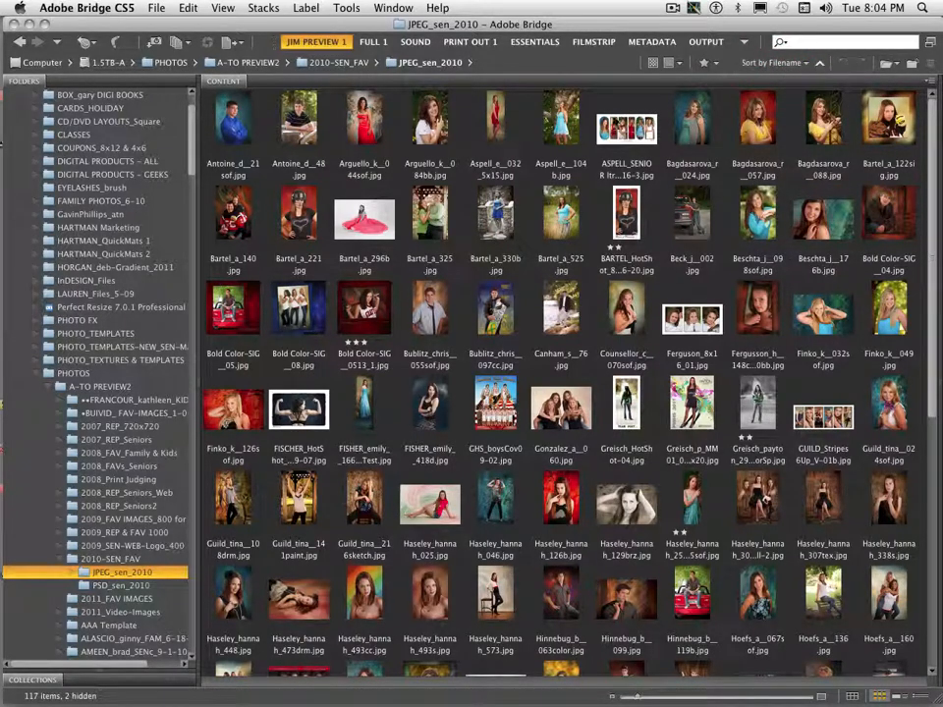
pyautogui.click(430, 110)
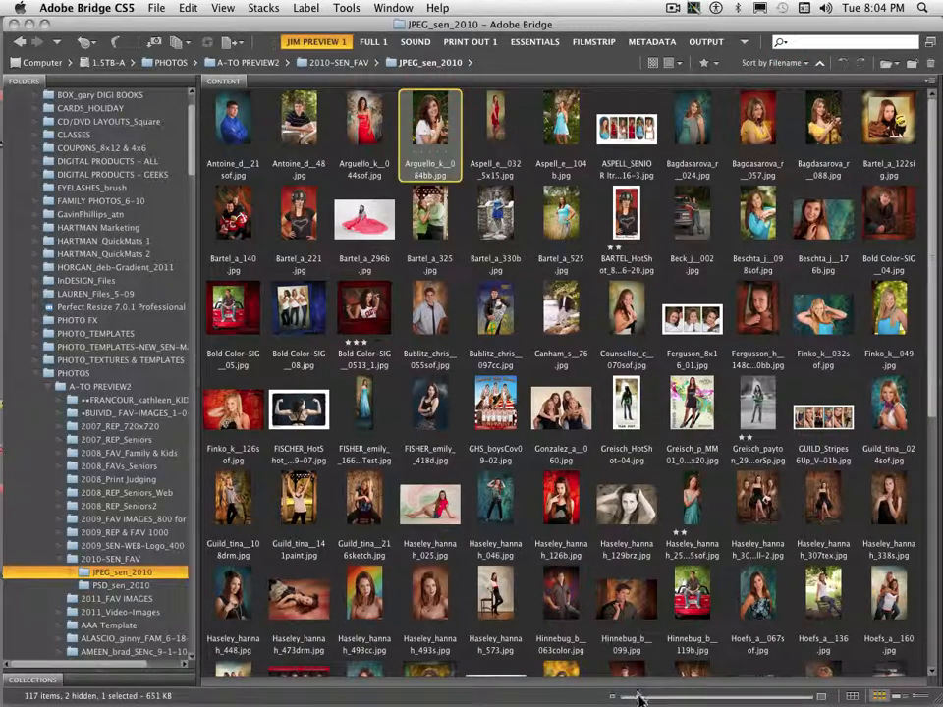
pyautogui.moveTo(638, 699); pyautogui.dragTo(696, 699)
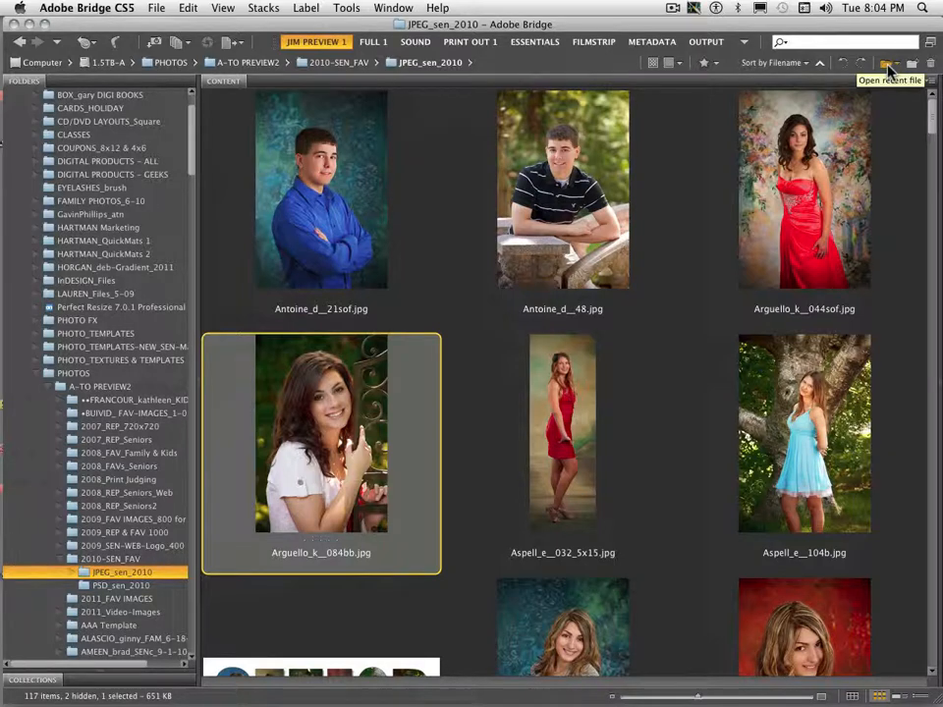
# Check the list of files recently opened in Adobe Photoshop.
pyautogui.click(888, 66)
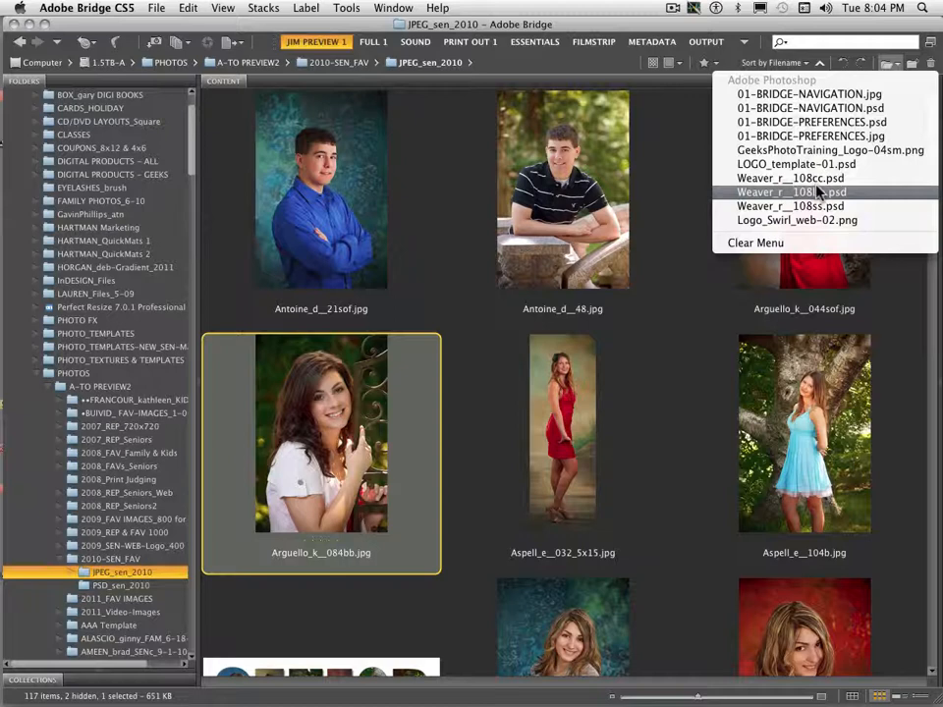
pyautogui.click(911, 246)
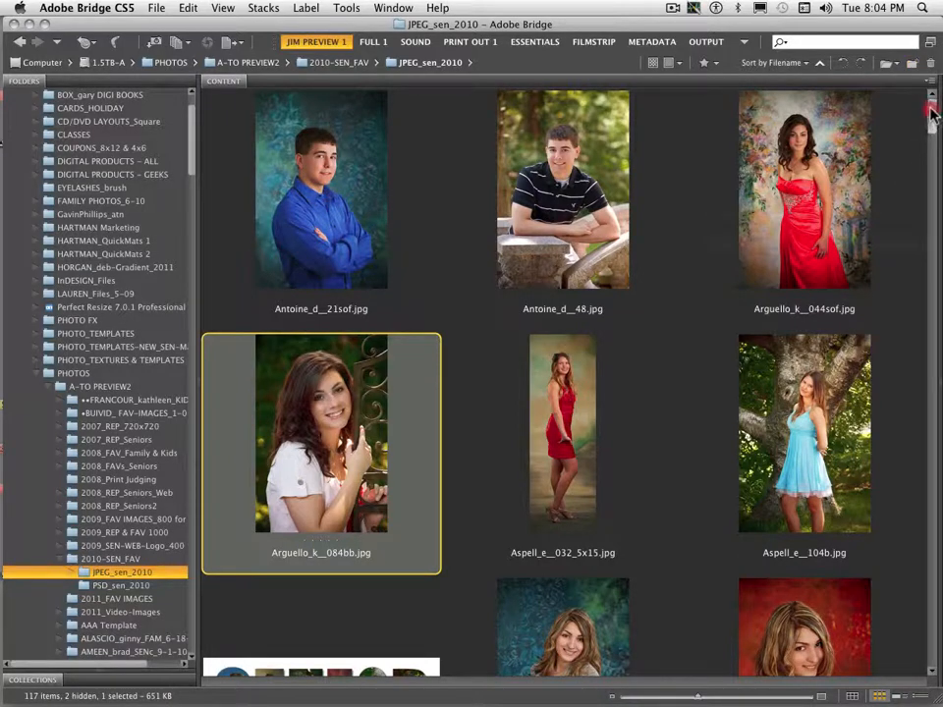
# Reduce the thumbnails to five per row and select the first, third and fifth photos of the first row together.
pyautogui.click(392, 163)
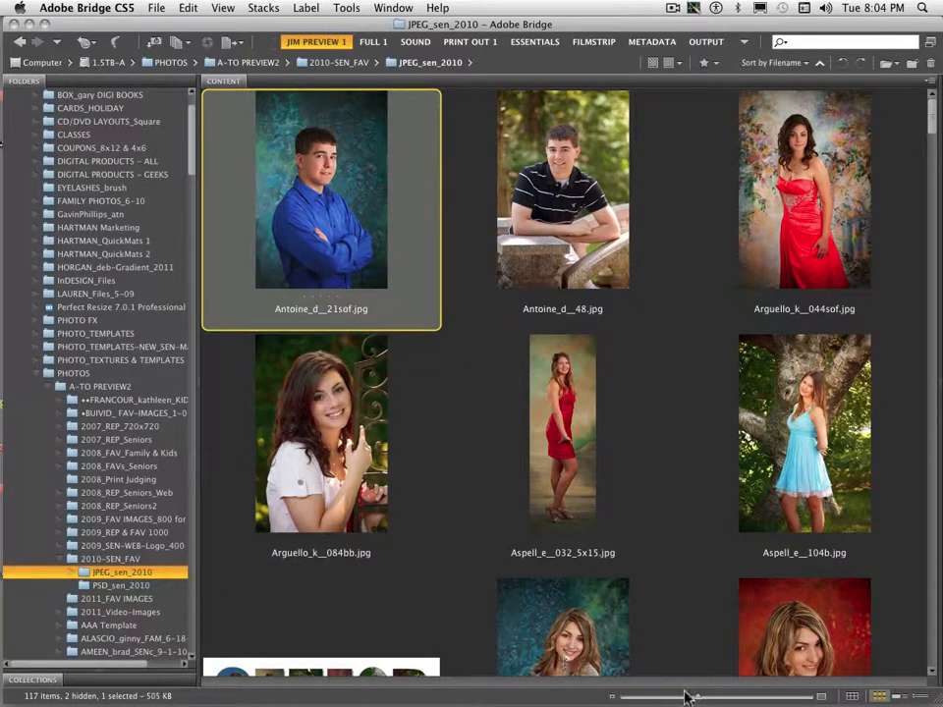
pyautogui.moveTo(697, 698); pyautogui.dragTo(674, 696)
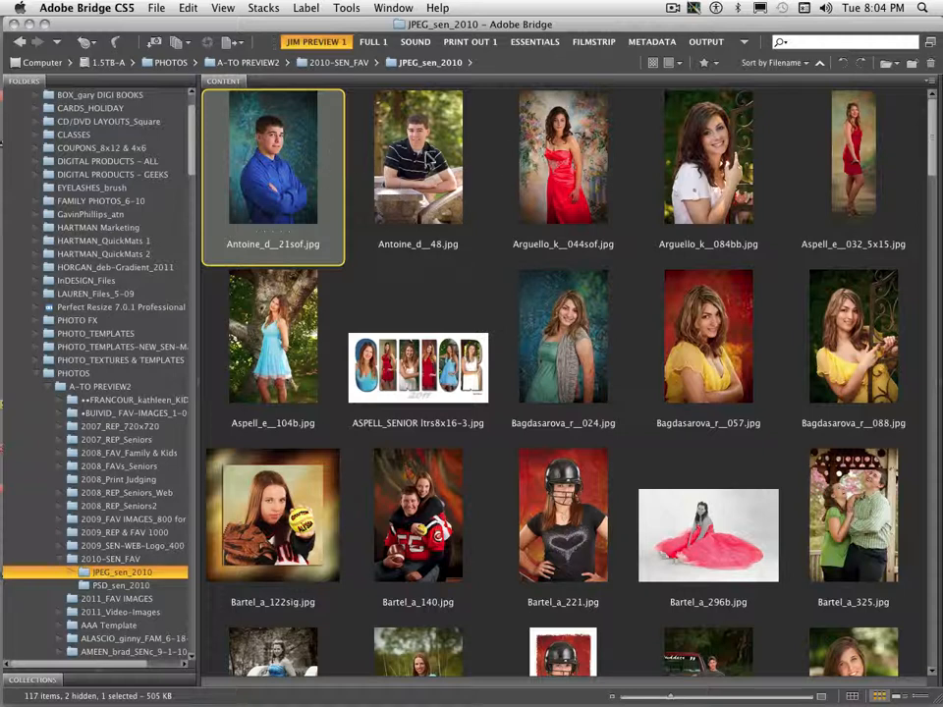
pyautogui.keyDown('super'); pyautogui.click(542, 160); pyautogui.keyUp('super')
pyautogui.keyDown('super'); pyautogui.click(852, 157); pyautogui.keyUp('super')
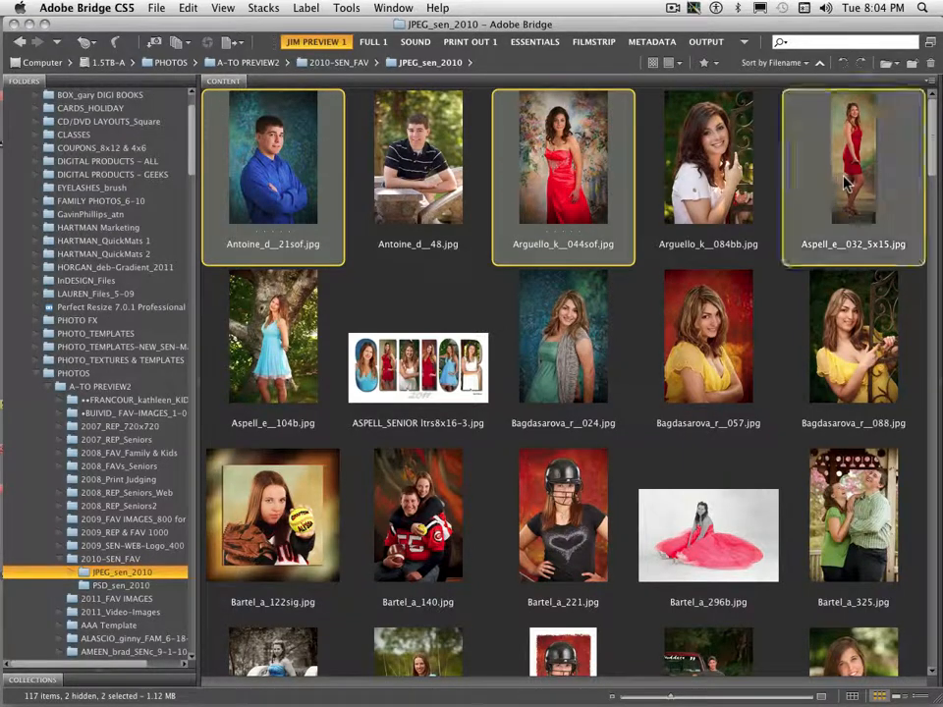